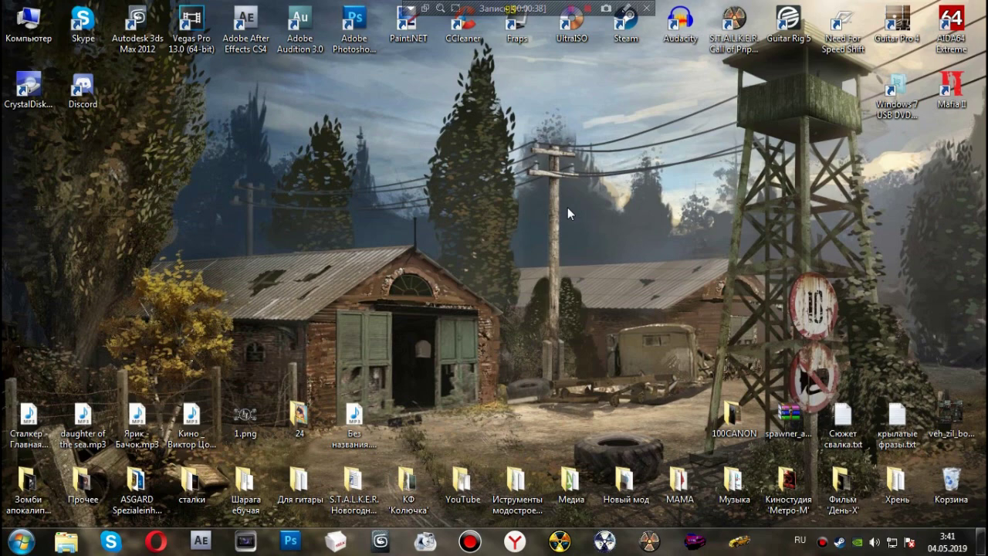
Step: Open the UEgamedata\configs\misc folder inside the Stalker Call of Pripyat game directory
{"action": "double_click", "coordinate": [28, 23]}
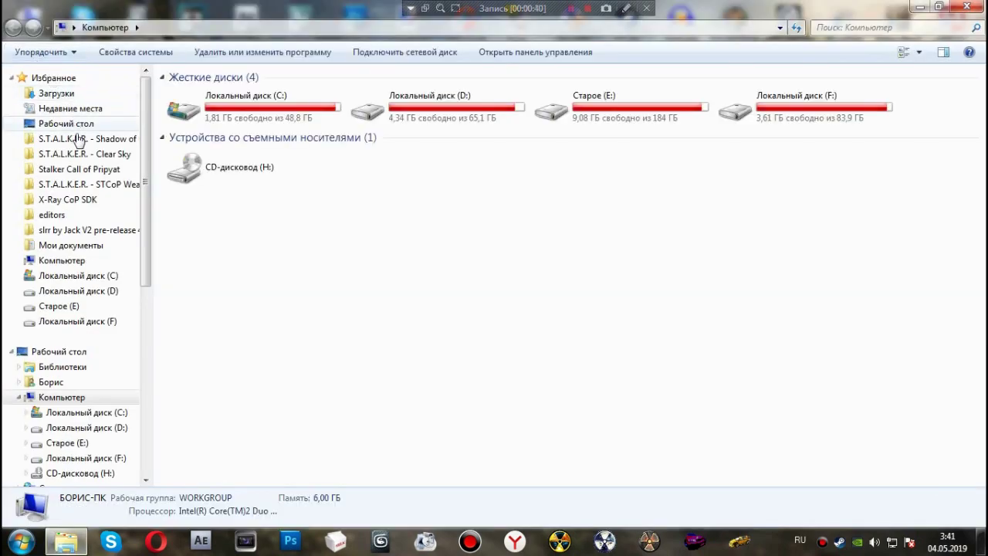
{"action": "left_click", "coordinate": [100, 168]}
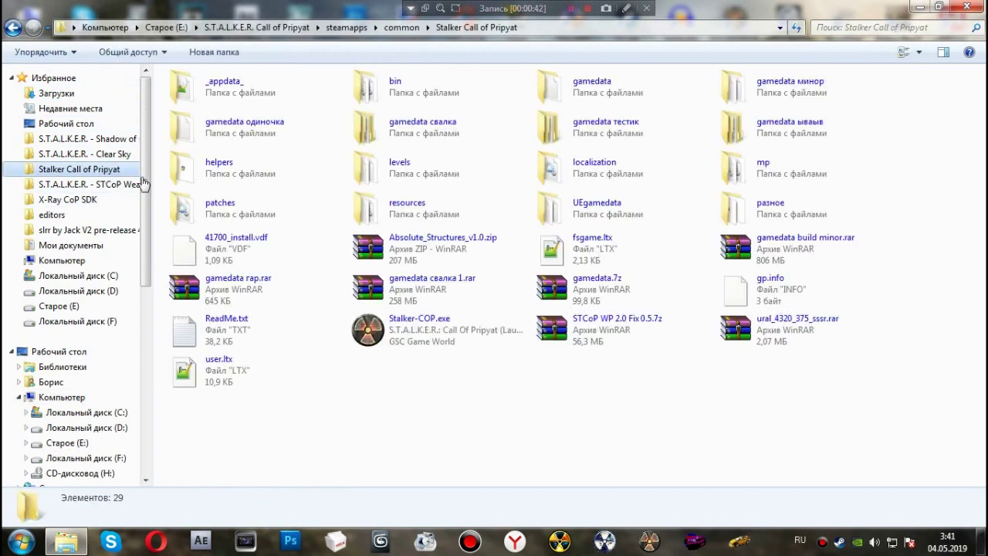
{"action": "double_click", "coordinate": [575, 215]}
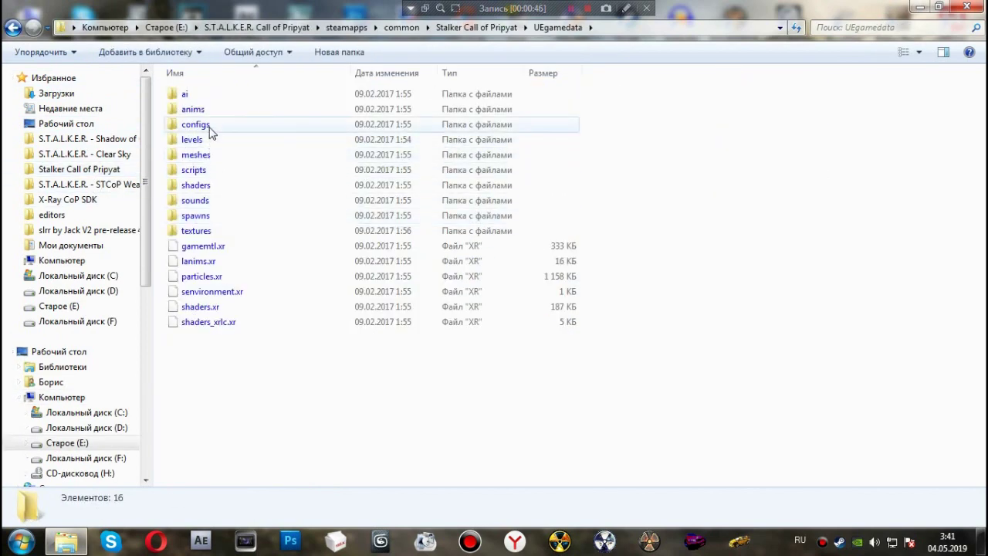
{"action": "double_click", "coordinate": [195, 125]}
{"action": "double_click", "coordinate": [193, 139]}
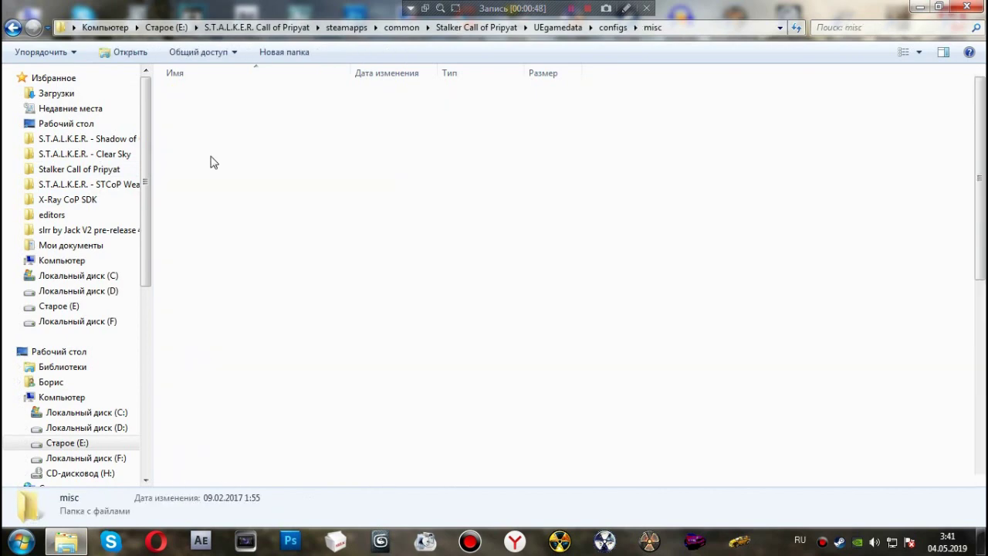
Step: Select secrets.ltx and secret_zaton.ltx in the UEgamedata misc folder and copy them
{"action": "scroll", "coordinate": [293, 357], "scroll_direction": "down", "scroll_amount": 4}
{"action": "scroll", "coordinate": [293, 358], "scroll_direction": "down", "scroll_amount": 1}
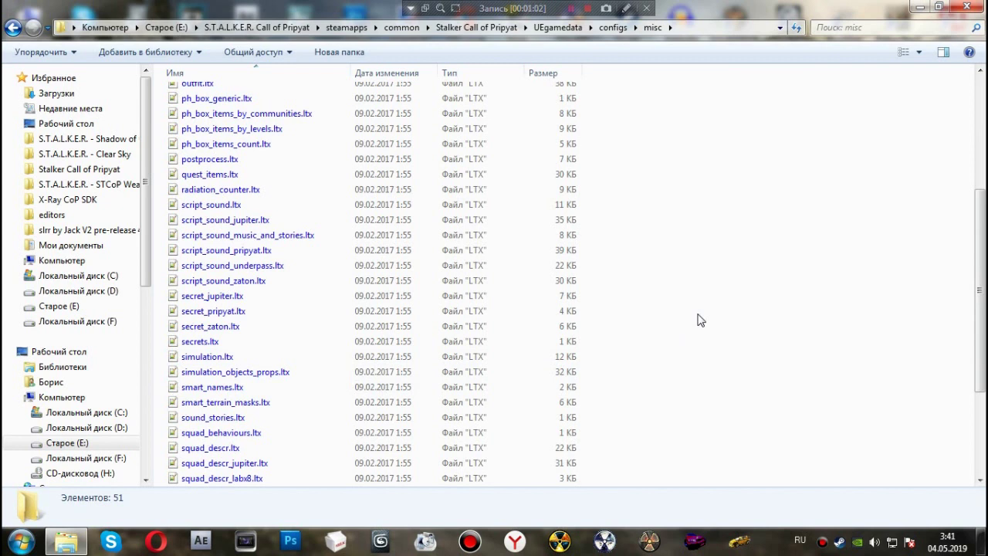
{"action": "left_click", "coordinate": [203, 343]}
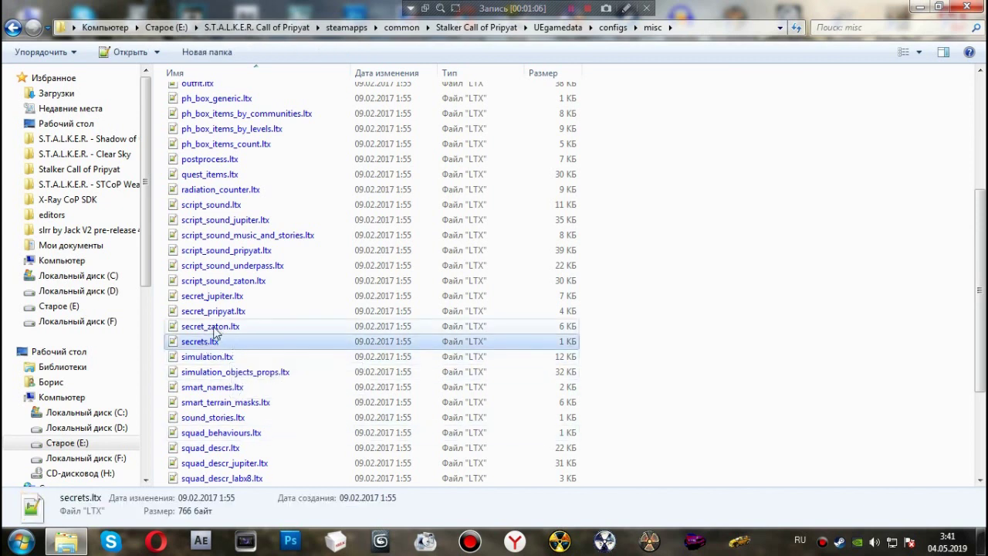
{"action": "left_click", "coordinate": [216, 332], "text": "ctrl"}
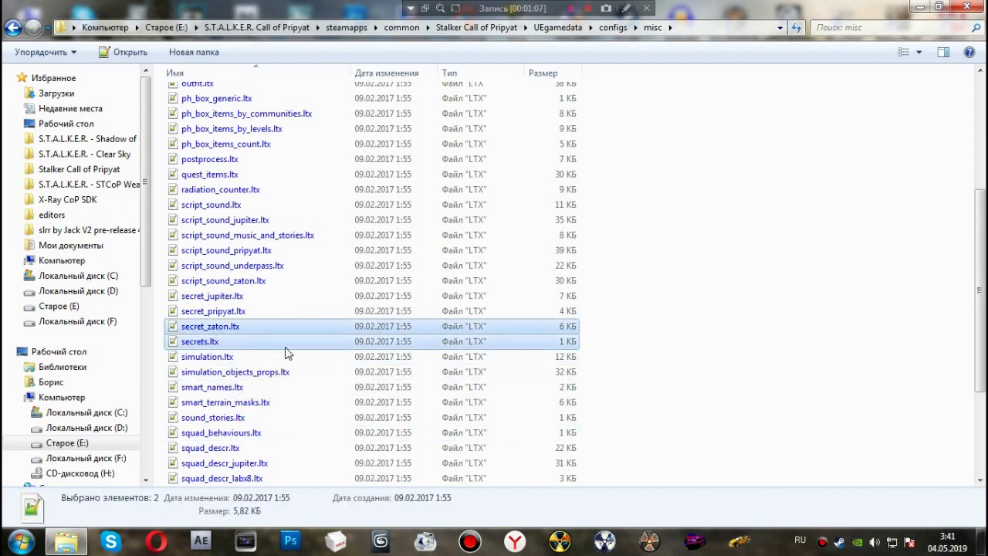
Step: Paste the two copied files into the game's gamedata\configs\misc folder
{"action": "left_click", "coordinate": [93, 171]}
{"action": "double_click", "coordinate": [563, 102]}
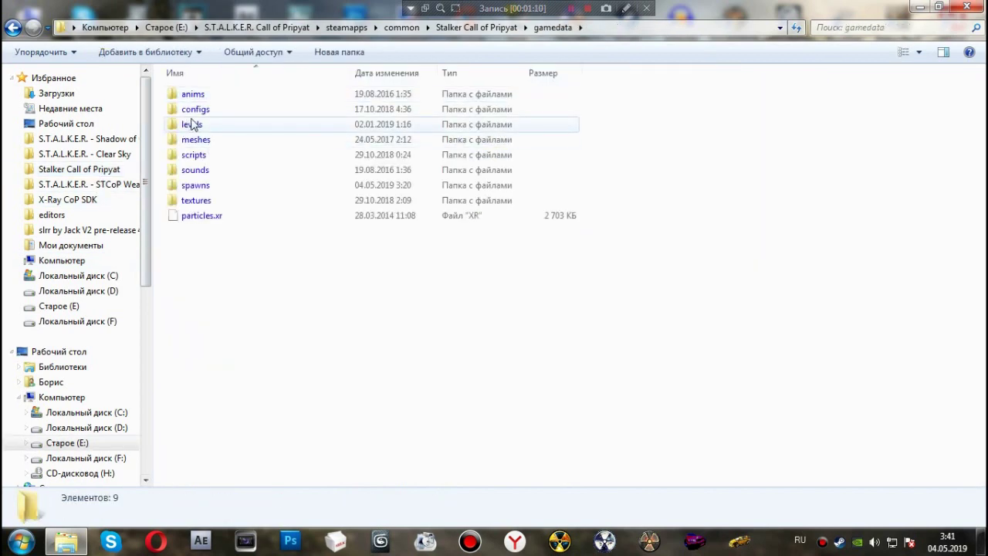
{"action": "double_click", "coordinate": [196, 109]}
{"action": "double_click", "coordinate": [190, 125]}
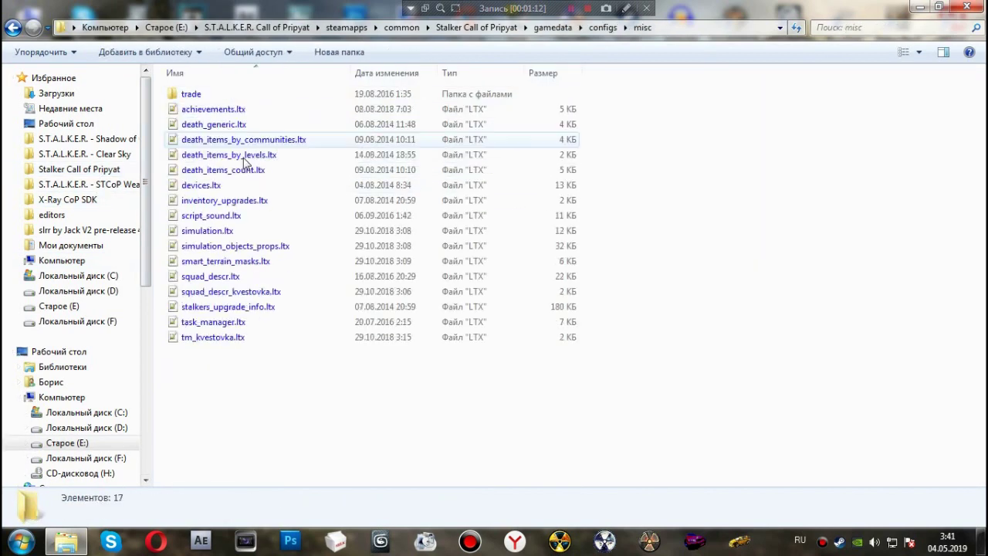
{"action": "key", "text": "ctrl+v"}
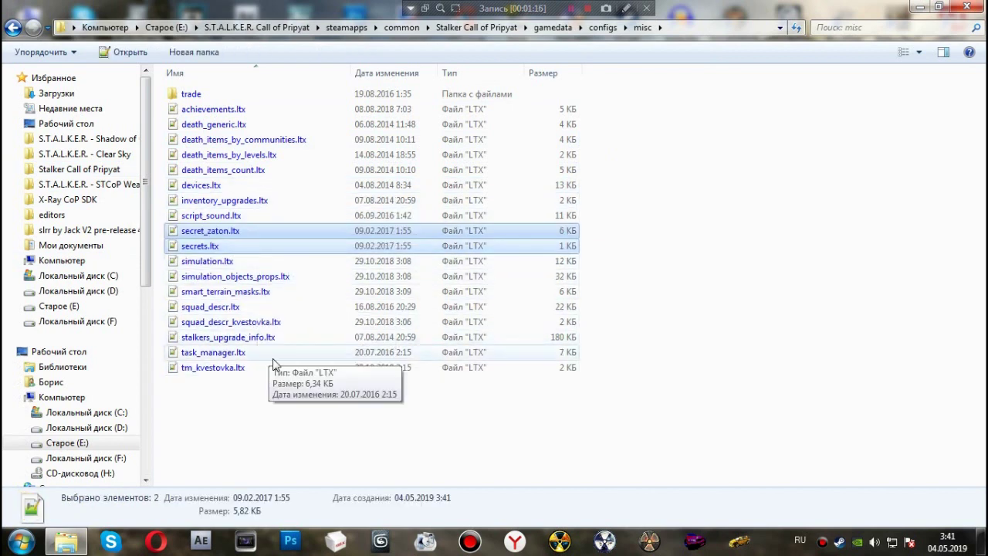
{"action": "left_click", "coordinate": [343, 408]}
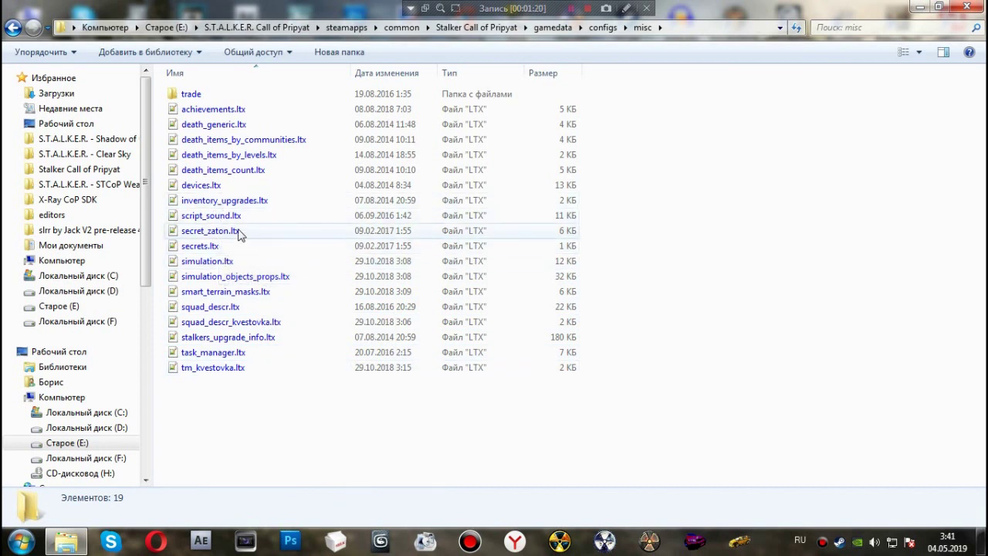
Step: Rename the pasted secret_zaton.ltx as secret_kvestovka.ltx
{"action": "left_click", "coordinate": [229, 251]}
{"action": "left_click", "coordinate": [228, 234]}
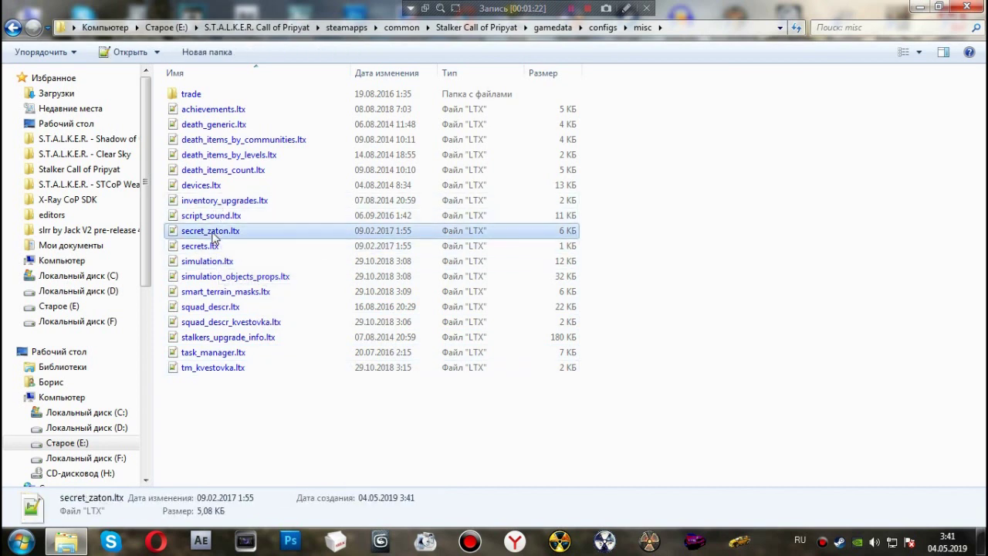
{"action": "left_click", "coordinate": [226, 232]}
{"action": "left_click", "coordinate": [225, 231]}
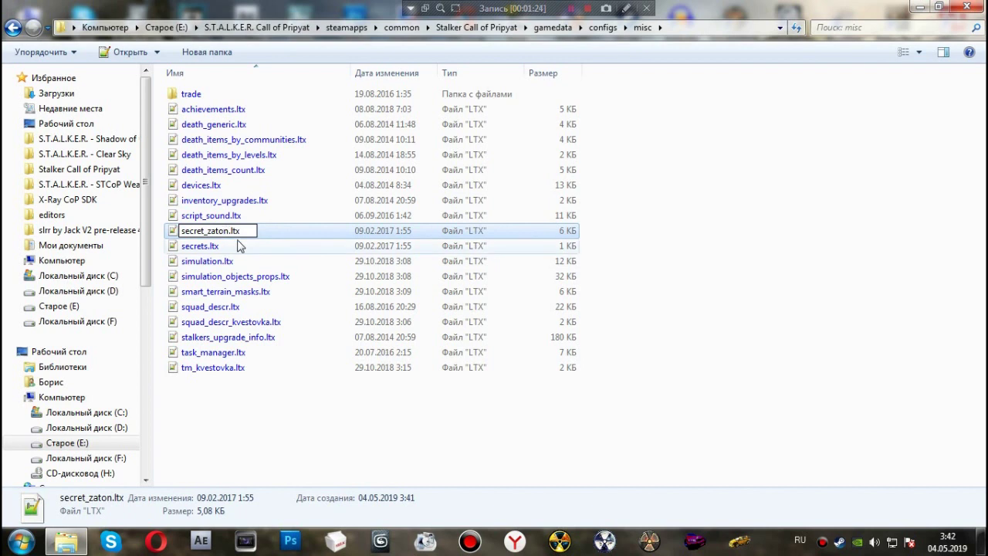
{"action": "key", "text": "BackSpace"}
{"action": "key", "text": "BackSpace"}
{"action": "key", "text": "BackSpace"}
{"action": "key", "text": "BackSpace"}
{"action": "key", "text": "BackSpace"}
{"action": "type", "text": "kvestovka"}
{"action": "key", "text": "Return"}
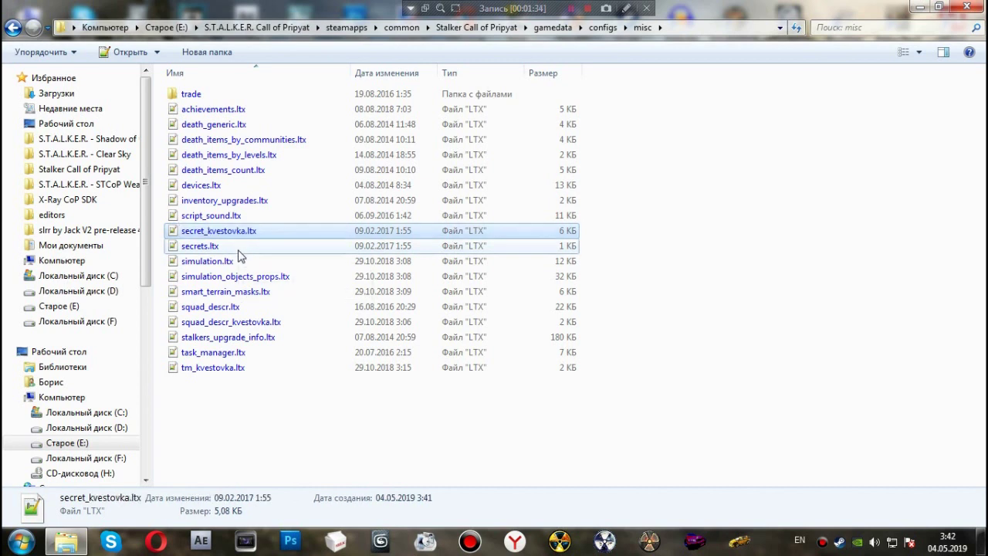
Step: Open secrets.ltx for editing and duplicate the #include "secret_pripyat.ltx" line directly below itself
{"action": "left_click", "coordinate": [229, 251]}
{"action": "double_click", "coordinate": [228, 252]}
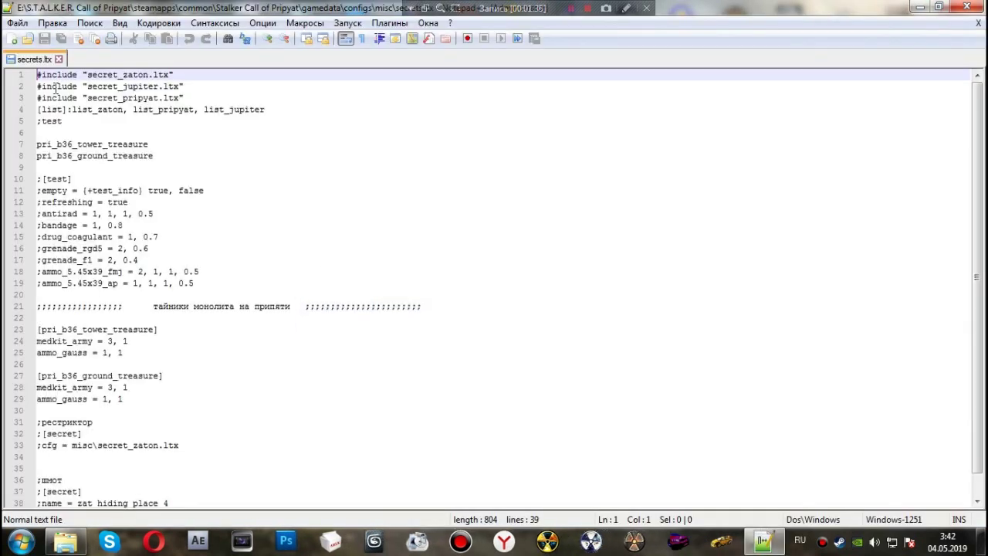
{"action": "left_click", "coordinate": [146, 120]}
{"action": "left_click_drag", "start_coordinate": [146, 121], "coordinate": [37, 98]}
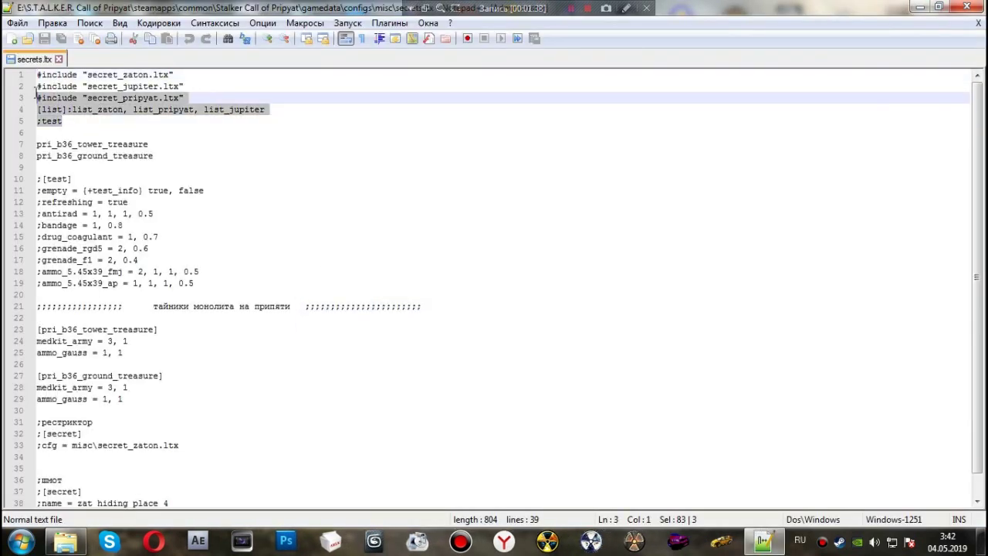
{"action": "left_click", "coordinate": [47, 98]}
{"action": "left_click", "coordinate": [184, 98]}
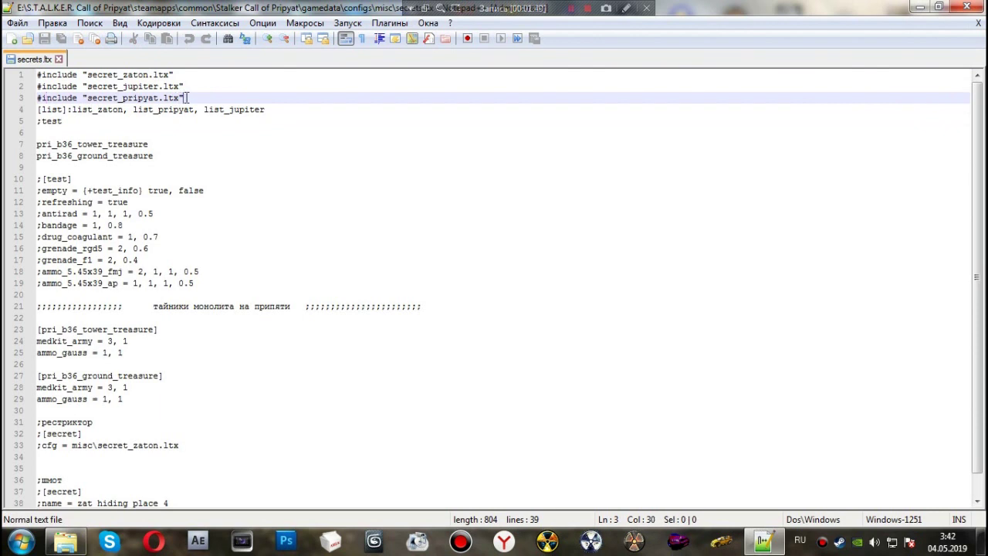
{"action": "left_click_drag", "start_coordinate": [185, 98], "coordinate": [34, 98]}
{"action": "key", "text": "ctrl+c"}
{"action": "left_click", "coordinate": [194, 98]}
{"action": "key", "text": "Return"}
{"action": "key", "text": "ctrl+v"}
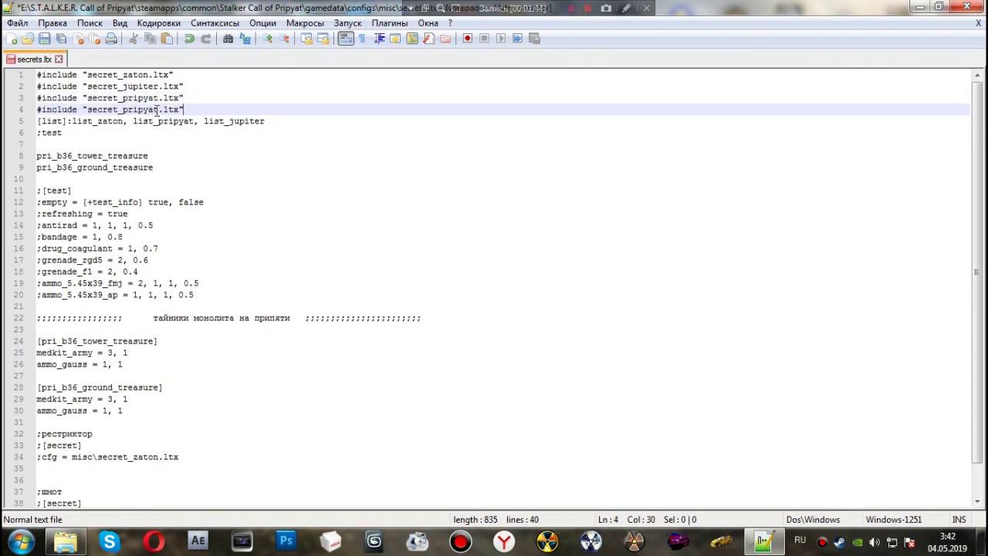
Step: Change the file name in the duplicated #include line to "secret_kvestovka.ltx"
{"action": "left_click_drag", "start_coordinate": [159, 109], "coordinate": [123, 111]}
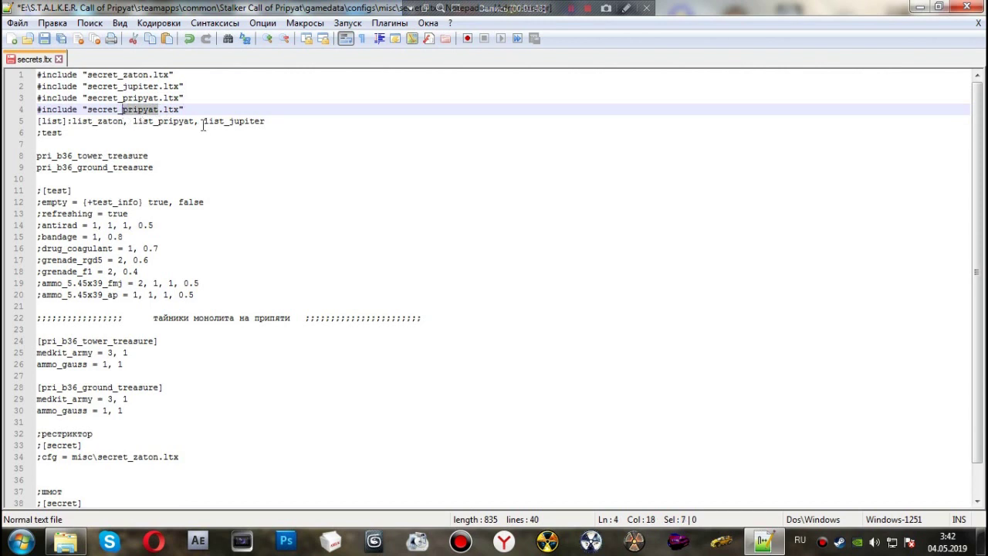
{"action": "type", "text": "ьшд"}
{"action": "key", "text": "BackSpace"}
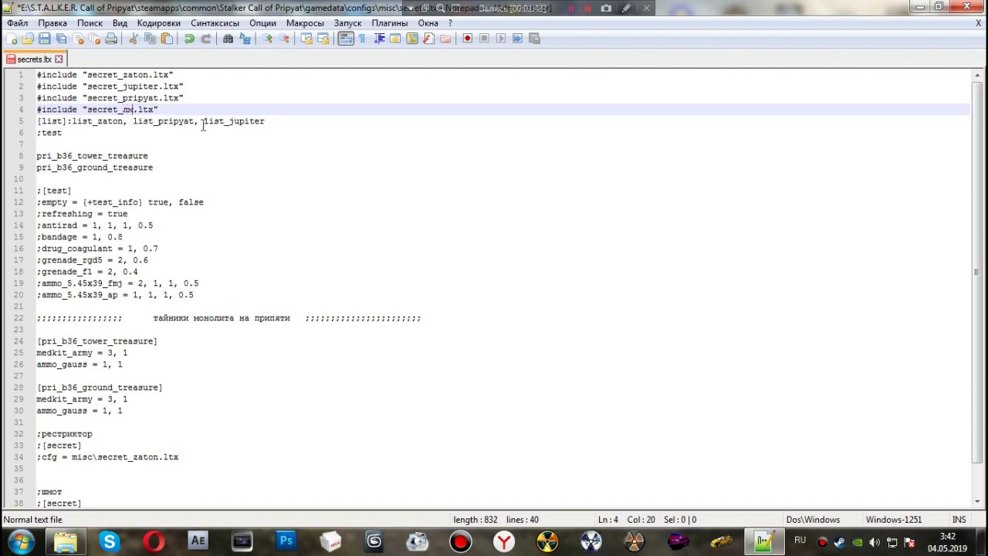
{"action": "key", "text": "BackSpace"}
{"action": "key", "text": "BackSpace"}
{"action": "key", "text": "alt+shift"}
{"action": "type", "text": "kvestorka"}
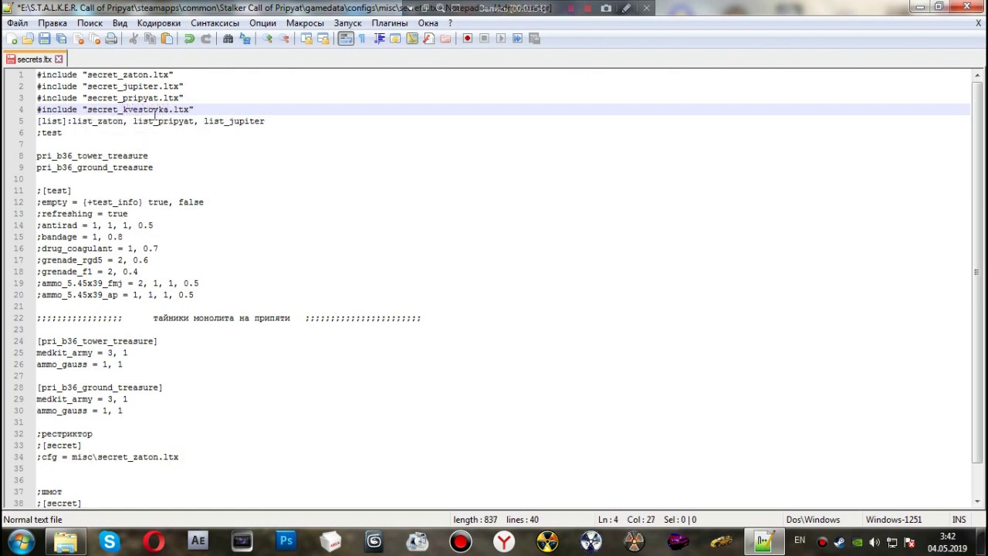
Step: Append ", list_kvestovka" to the end of the [list] line and save secrets.ltx
{"action": "left_click_drag", "start_coordinate": [265, 121], "coordinate": [201, 128]}
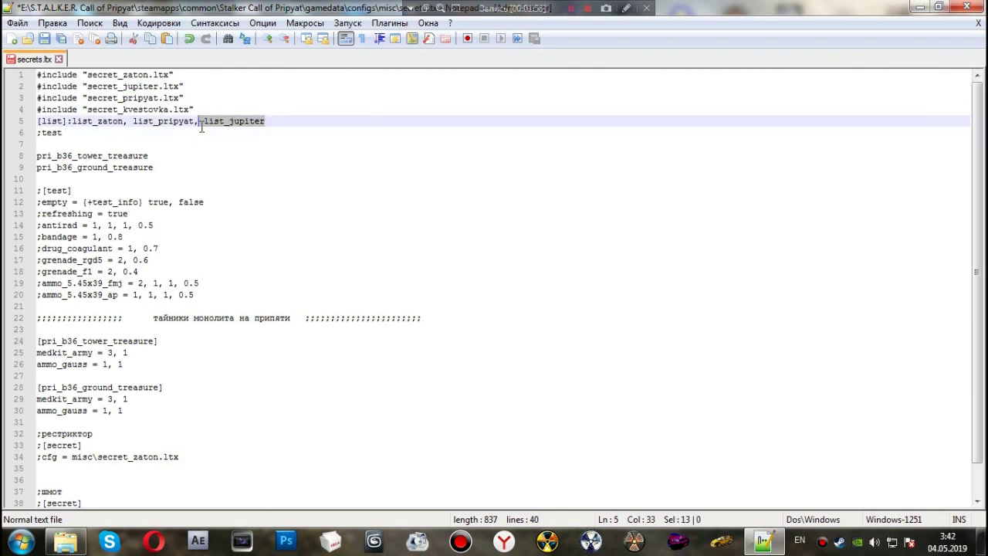
{"action": "key", "text": "ctrl+c"}
{"action": "left_click", "coordinate": [271, 118]}
{"action": "type", "text": ","}
{"action": "key", "text": "ctrl+v"}
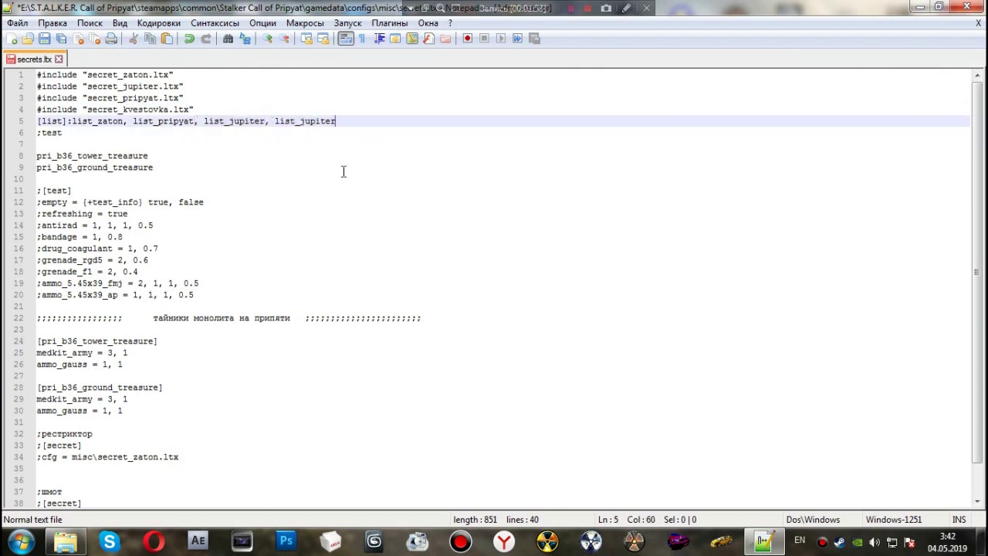
{"action": "key", "text": "BackSpace"}
{"action": "key", "text": "BackSpace"}
{"action": "key", "text": "BackSpace"}
{"action": "key", "text": "BackSpace"}
{"action": "key", "text": "BackSpace"}
{"action": "key", "text": "BackSpace"}
{"action": "key", "text": "BackSpace"}
{"action": "type", "text": "kvestovka"}
{"action": "left_click", "coordinate": [60, 38]}
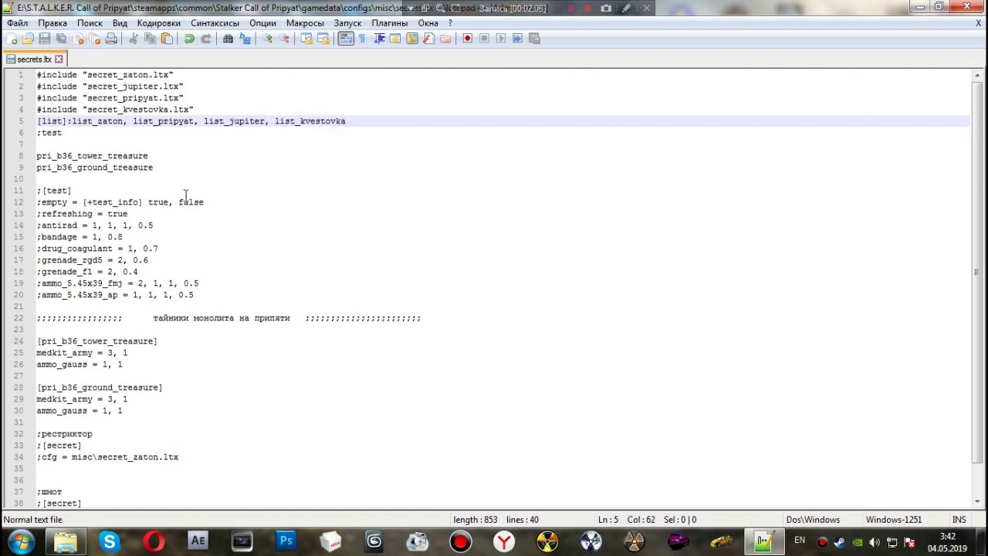
{"action": "scroll", "coordinate": [308, 367], "scroll_direction": "down", "scroll_amount": 1}
{"action": "scroll", "coordinate": [307, 366], "scroll_direction": "up", "scroll_amount": 1}
{"action": "scroll", "coordinate": [308, 368], "scroll_direction": "down", "scroll_amount": 1}
{"action": "scroll", "coordinate": [308, 368], "scroll_direction": "up", "scroll_amount": 1}
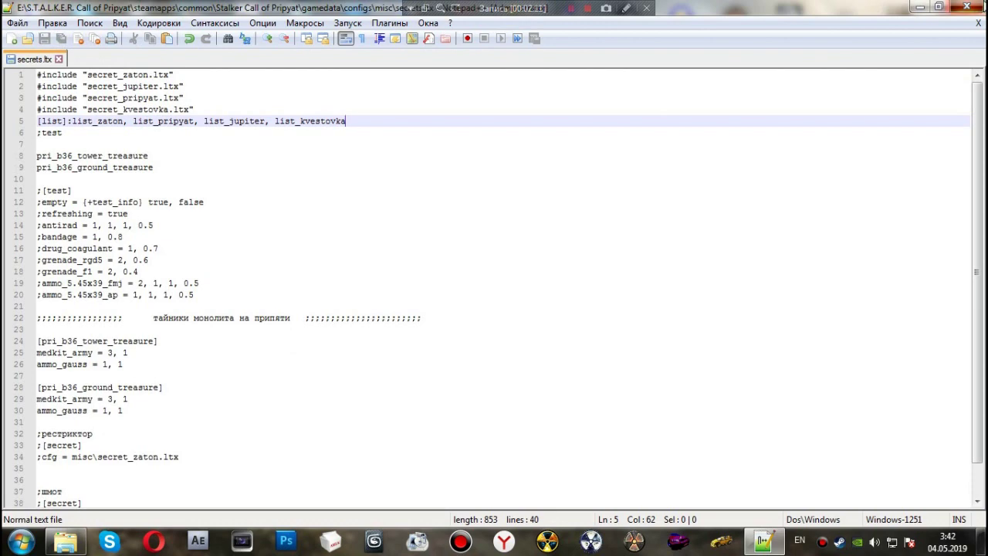
Step: Leave secrets.ltx, open secret_kvestovka.ltx and examine its [list_zaton] entries and the [zat_hiding_place_1] section with its contents
{"action": "left_click", "coordinate": [966, 7]}
{"action": "double_click", "coordinate": [242, 233]}
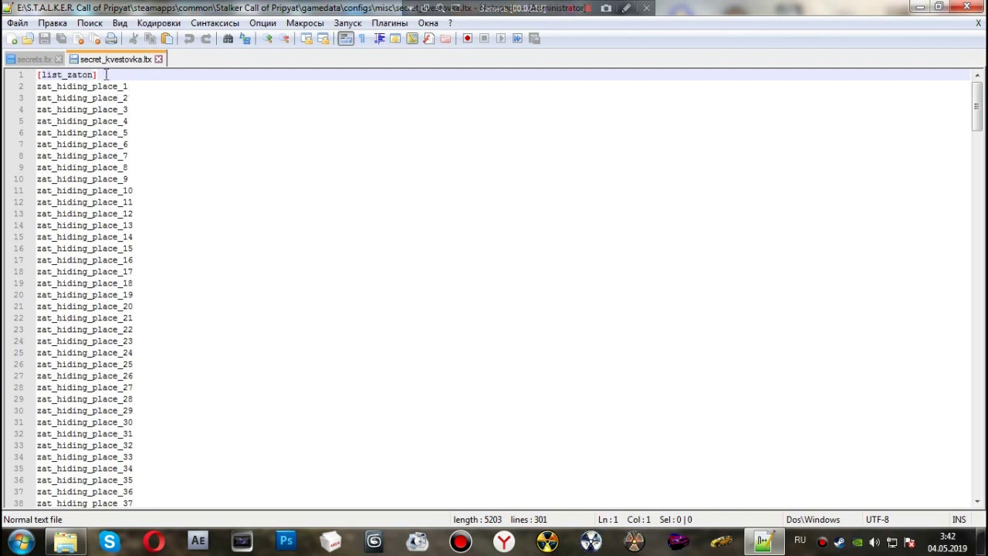
{"action": "left_click_drag", "start_coordinate": [102, 74], "coordinate": [32, 74]}
{"action": "left_click_drag", "start_coordinate": [127, 87], "coordinate": [7, 89]}
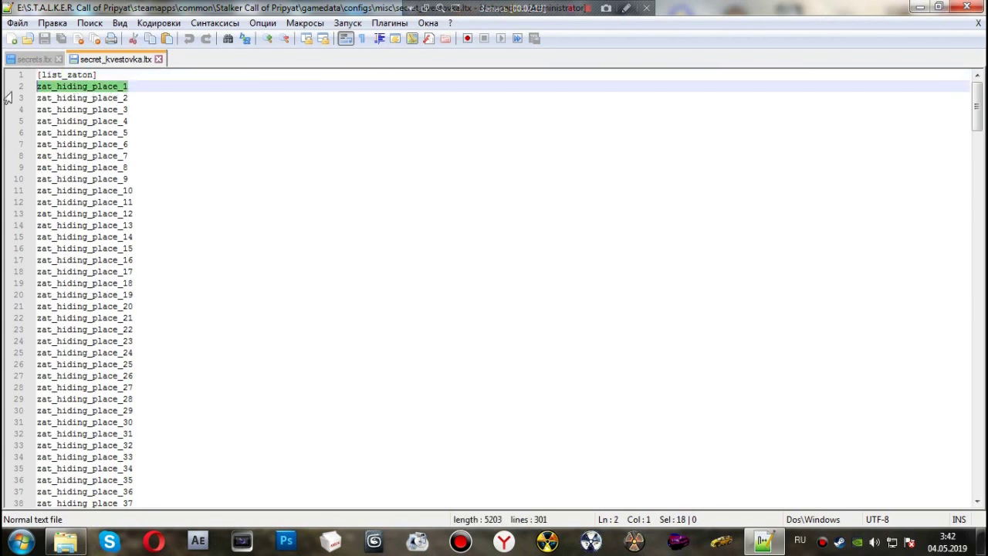
{"action": "scroll", "coordinate": [506, 331], "scroll_direction": "down", "scroll_amount": 7}
{"action": "scroll", "coordinate": [506, 331], "scroll_direction": "down", "scroll_amount": 5}
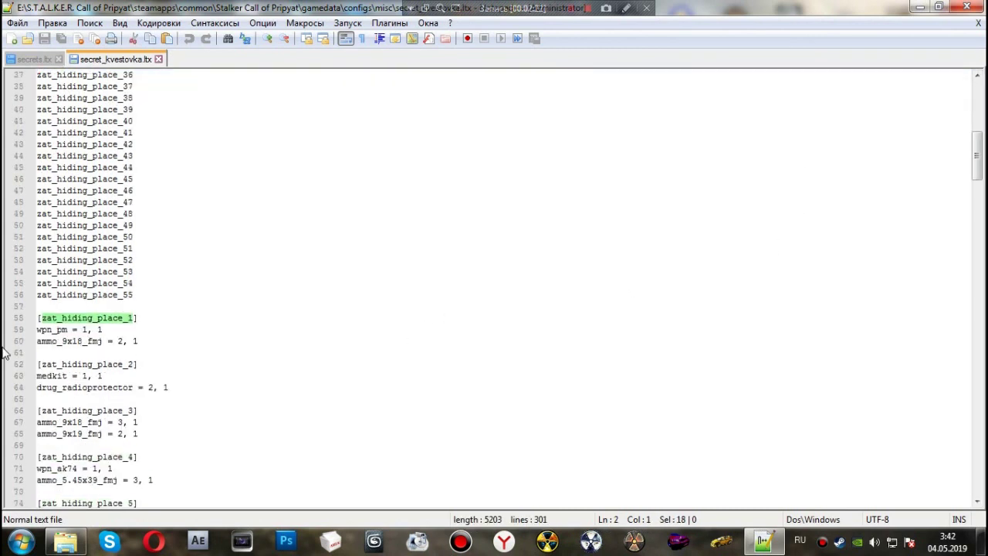
{"action": "left_click", "coordinate": [125, 349]}
{"action": "left_click_drag", "start_coordinate": [147, 345], "coordinate": [38, 317]}
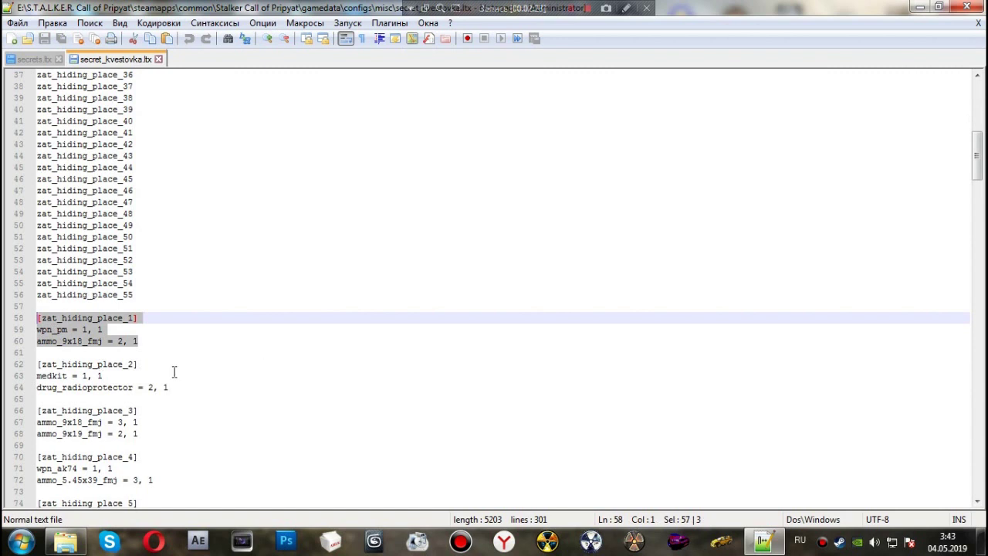
{"action": "scroll", "coordinate": [172, 369], "scroll_direction": "up", "scroll_amount": 12}
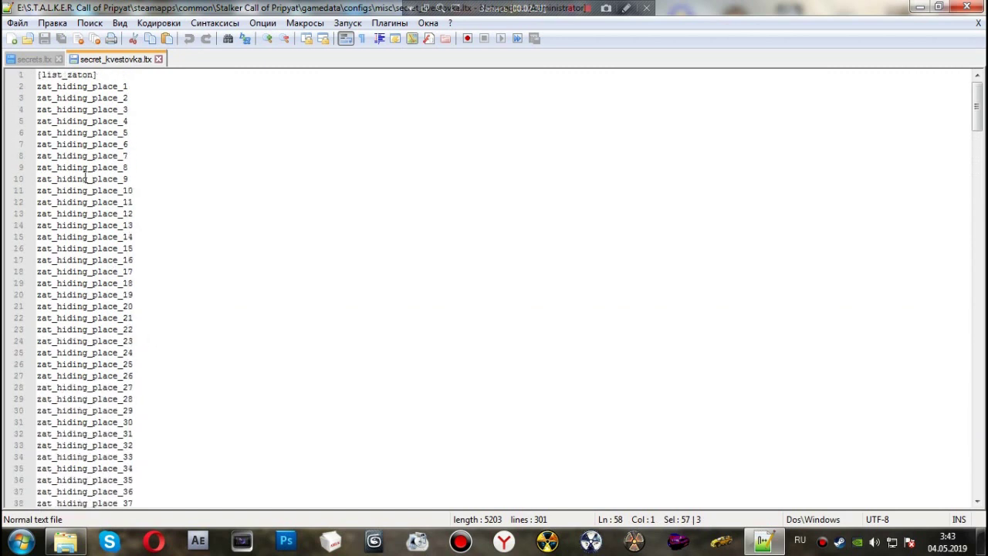
Step: Delete the entries zat_hiding_place_2 through zat_hiding_place_55 from the [list_zaton] list, keeping only zat_hiding_place_1
{"action": "left_click", "coordinate": [38, 86]}
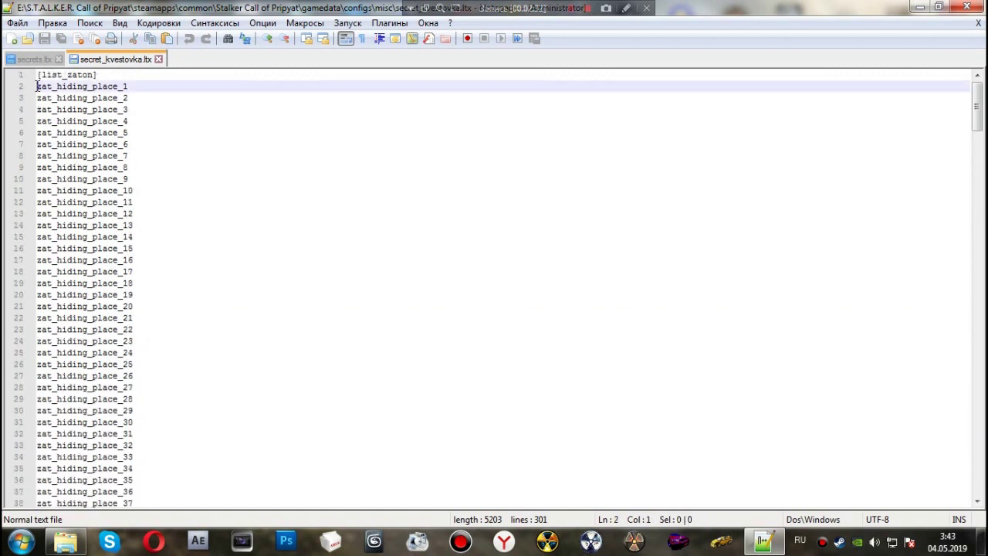
{"action": "left_click_drag", "start_coordinate": [37, 94], "coordinate": [138, 363]}
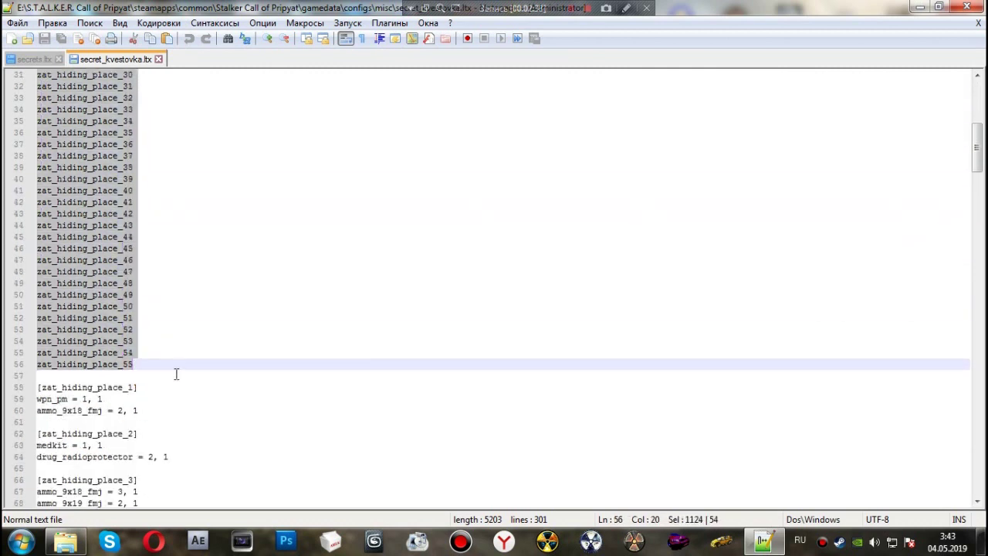
{"action": "key", "text": "Delete"}
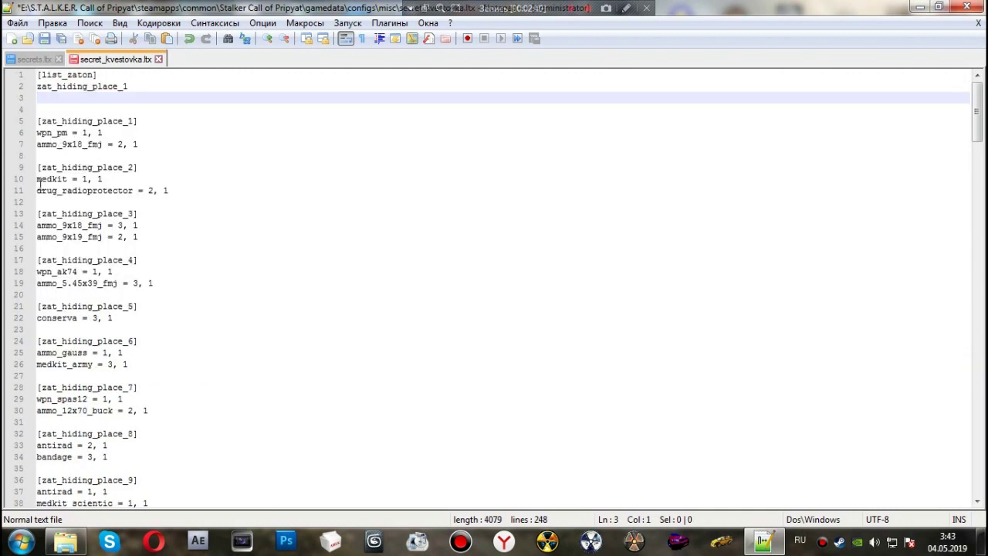
Step: Delete every stash section from [zat_hiding_place_2] to the end of the file, keeping only [zat_hiding_place_1]
{"action": "left_click", "coordinate": [37, 167]}
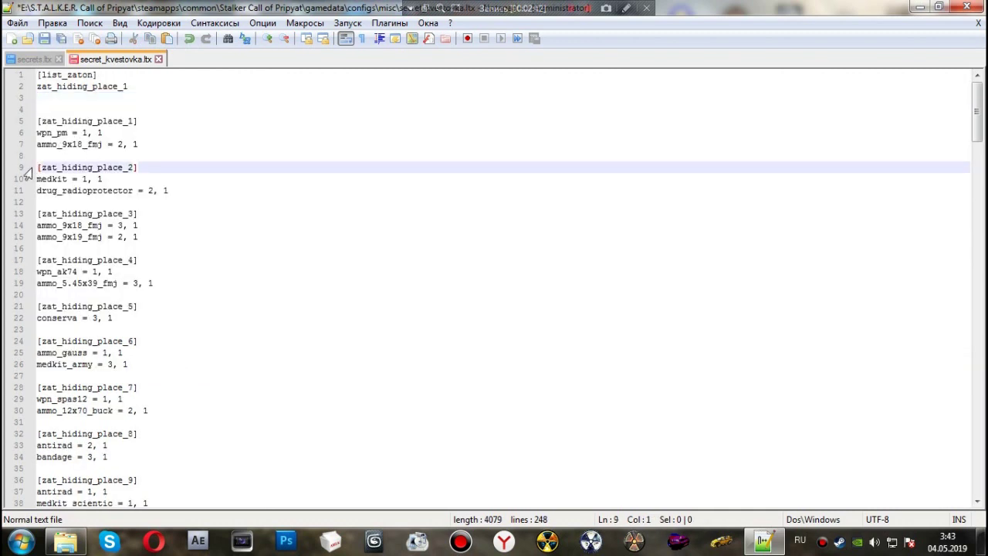
{"action": "left_click_drag", "start_coordinate": [38, 167], "coordinate": [163, 480]}
{"action": "key", "text": "Delete"}
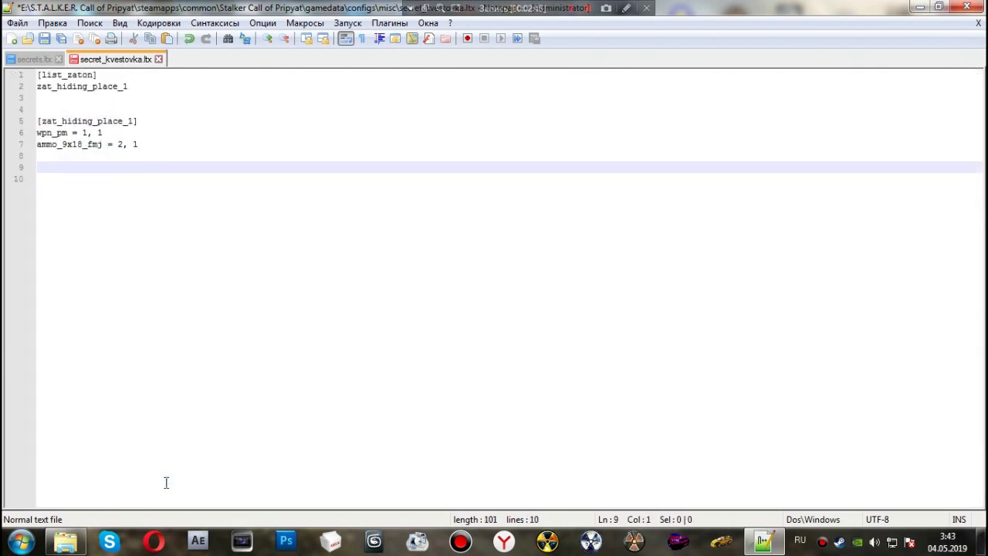
Step: Remove the extra blank lines at the end of the file and rename the [list_zaton] header to [list_kvestovka]
{"action": "key", "text": "BackSpace"}
{"action": "key", "text": "BackSpace"}
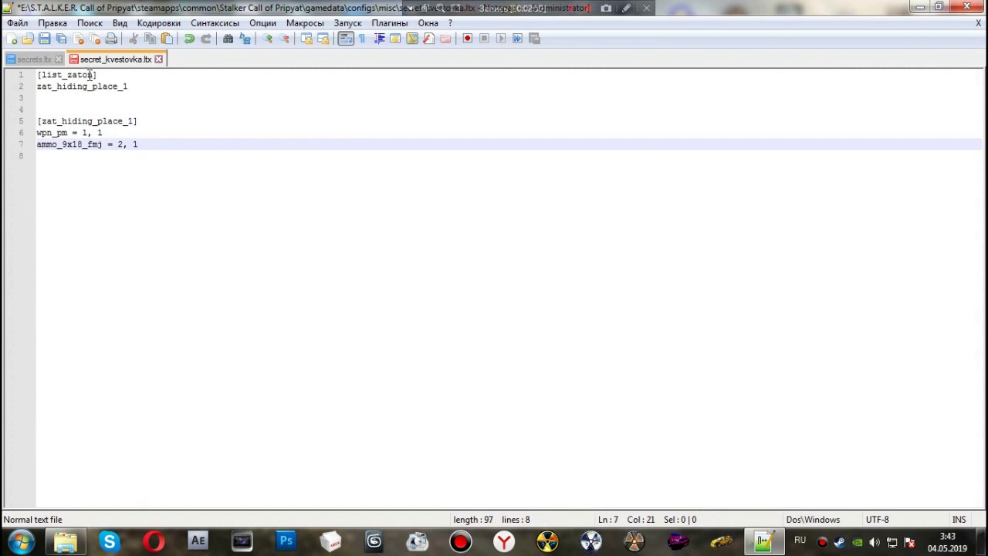
{"action": "left_click", "coordinate": [95, 75]}
{"action": "left_click_drag", "start_coordinate": [95, 75], "coordinate": [67, 75]}
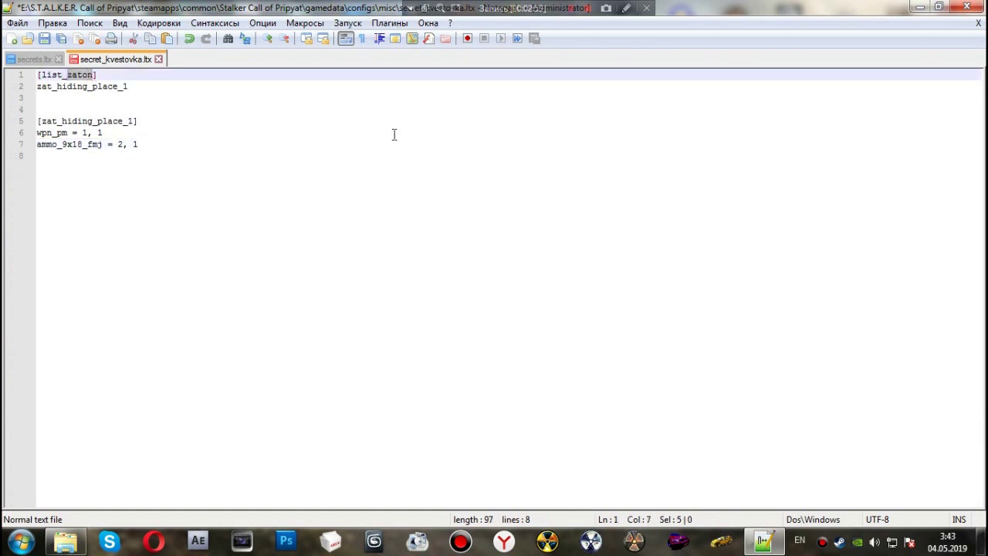
{"action": "type", "text": "kvestovka"}
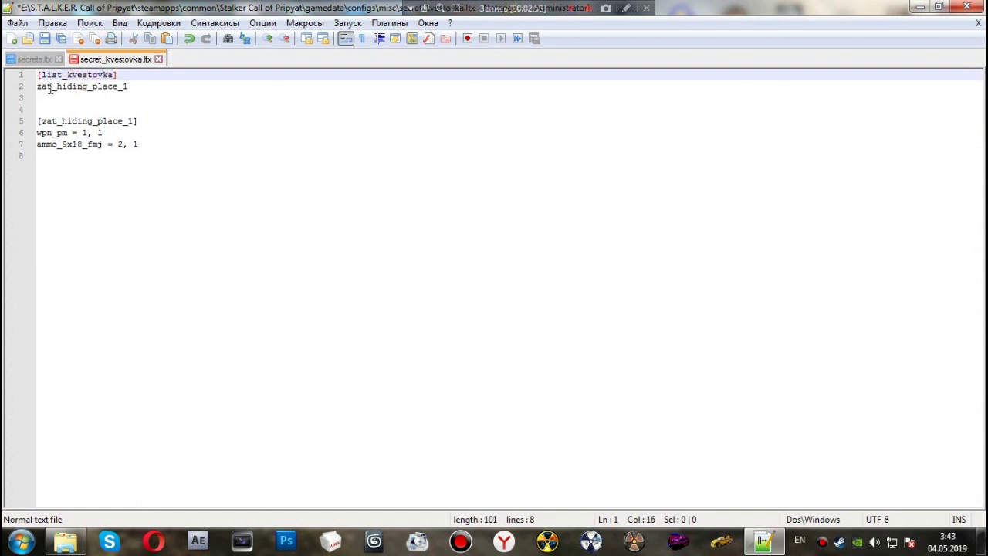
Step: Replace the "zat" prefix of the list entry on line 2 with "kve", making it kve_hiding_place_1
{"action": "left_click_drag", "start_coordinate": [52, 87], "coordinate": [25, 89]}
{"action": "type", "text": "kve"}
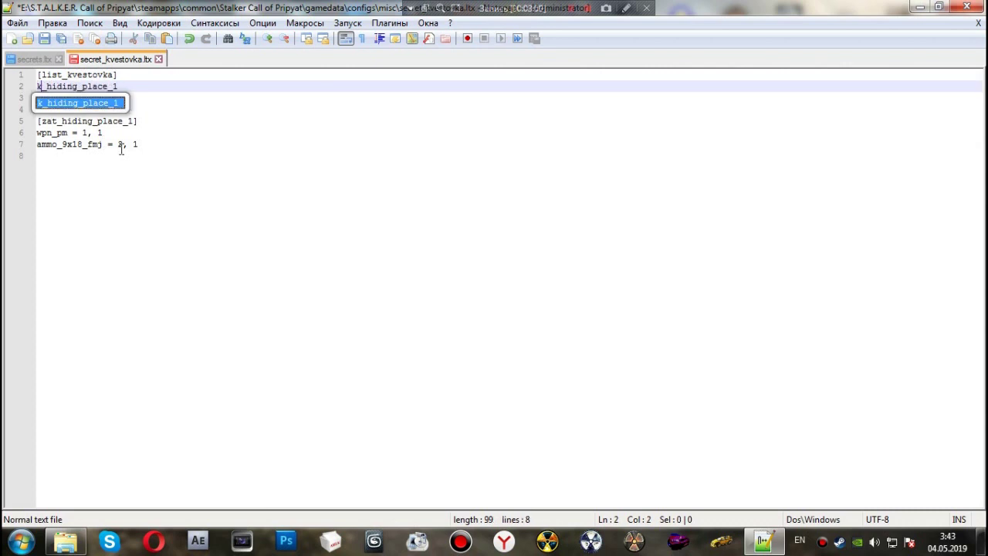
{"action": "key", "text": "Right"}
{"action": "key", "text": "Right"}
{"action": "key", "text": "Right"}
{"action": "key", "text": "Right"}
{"action": "key", "text": "Right"}
{"action": "key", "text": "Right"}
{"action": "key", "text": "Right"}
{"action": "key", "text": "Right"}
{"action": "key", "text": "Right"}
{"action": "key", "text": "Right"}
{"action": "key", "text": "Right"}
{"action": "key", "text": "Right"}
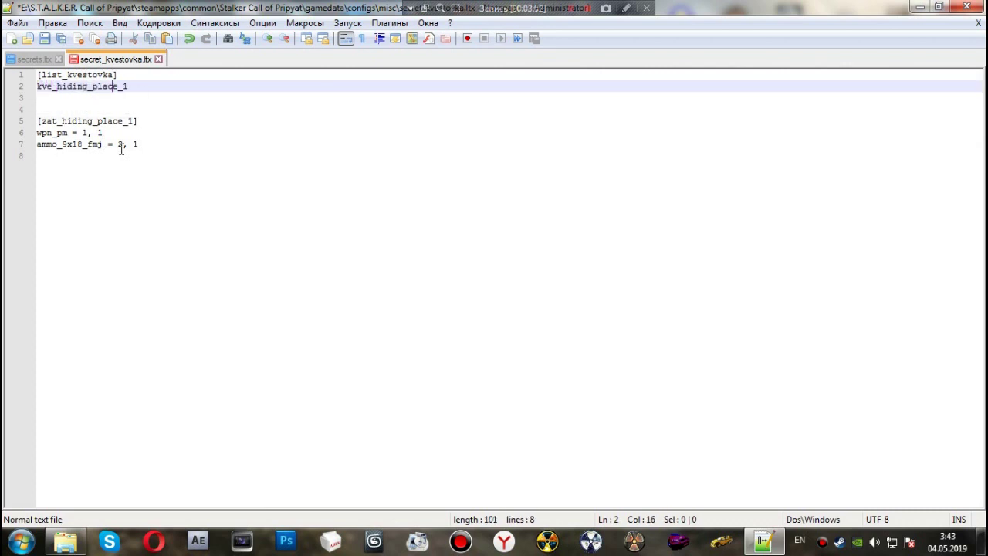
Step: Copy the name kve_hiding_place_1 from the list into the stash section header, replacing zat_hiding_place_1 inside the brackets
{"action": "double_click", "coordinate": [81, 86]}
{"action": "key", "text": "ctrl+c"}
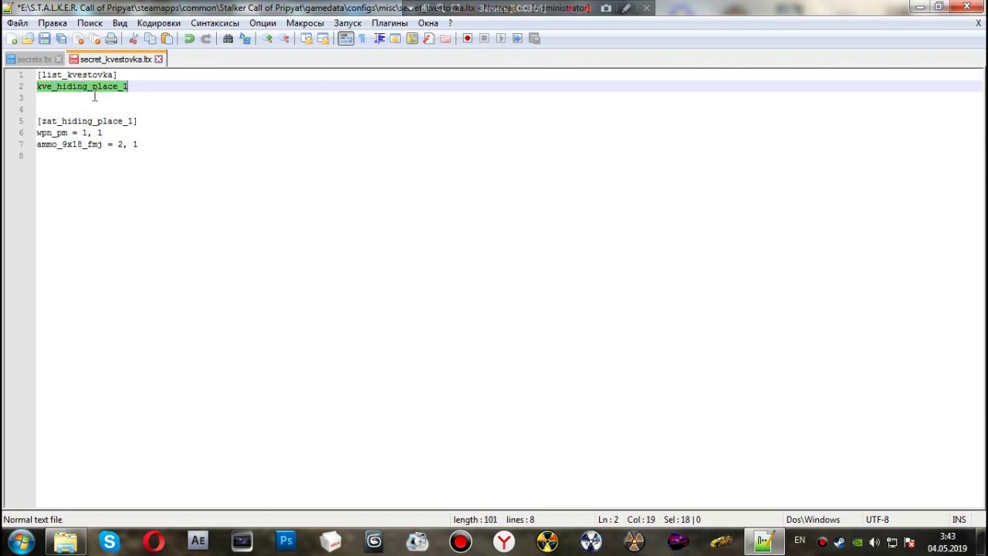
{"action": "left_click", "coordinate": [91, 121]}
{"action": "double_click", "coordinate": [91, 121]}
{"action": "key", "text": "ctrl+v"}
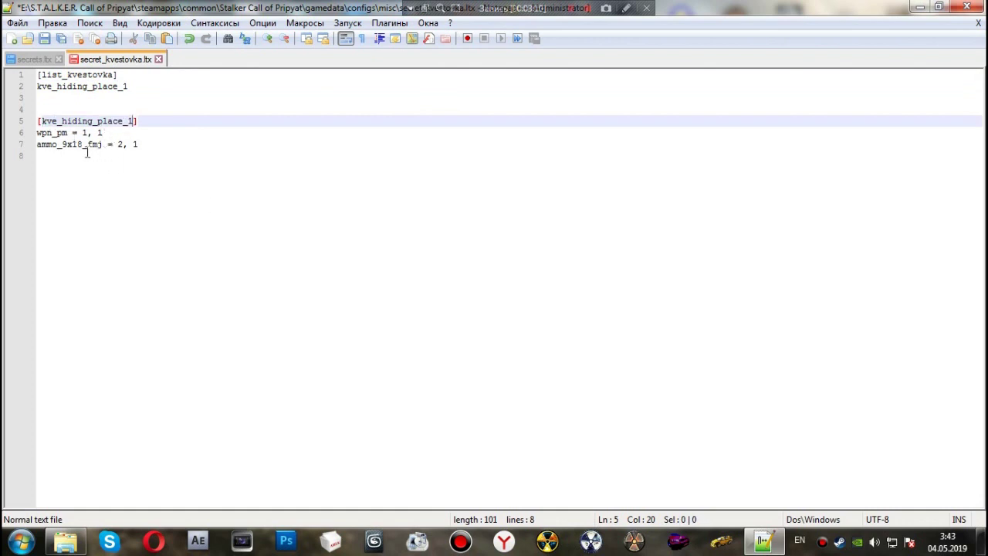
Step: Examine the item names and the two numbers after each in the wpn_pm and ammo_9x18_fmj lines of the [kve_hiding_place_1] section
{"action": "left_click", "coordinate": [65, 133]}
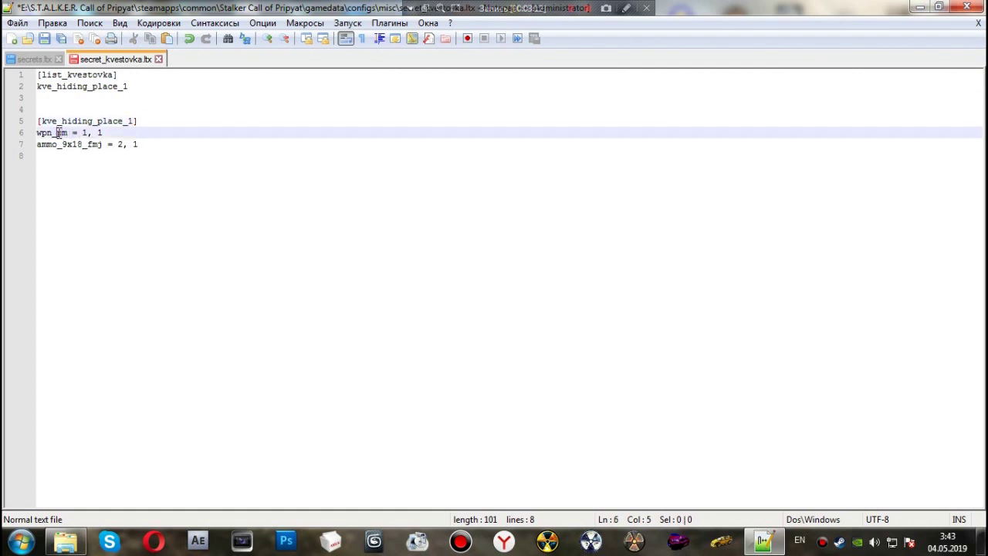
{"action": "left_click", "coordinate": [82, 144]}
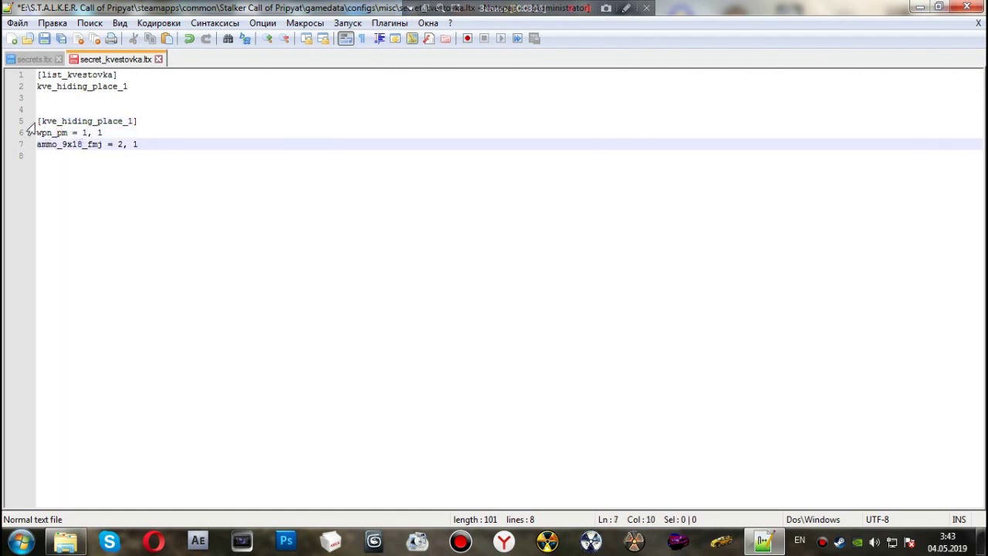
{"action": "left_click_drag", "start_coordinate": [37, 121], "coordinate": [159, 121]}
{"action": "left_click", "coordinate": [89, 133]}
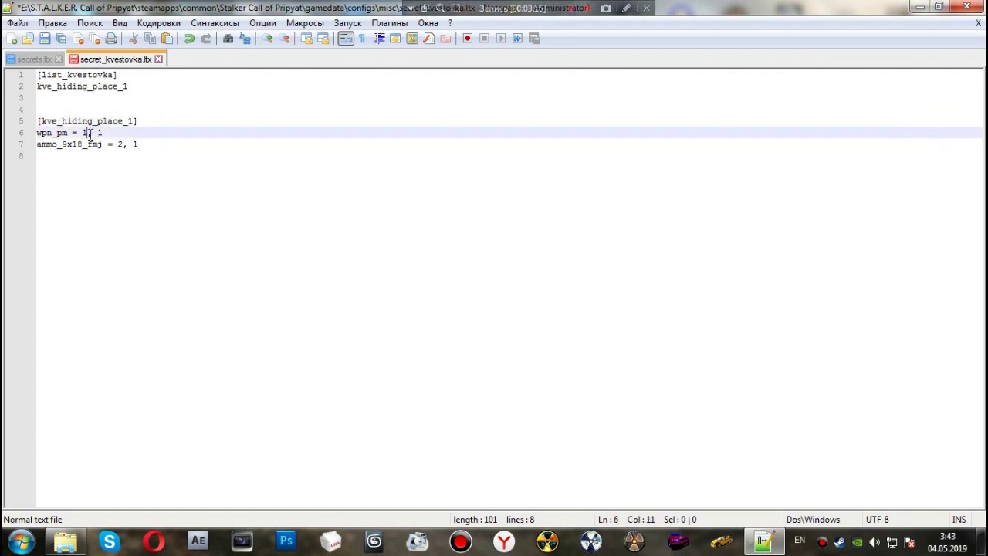
{"action": "left_click", "coordinate": [68, 133]}
{"action": "key", "text": "shift+Home"}
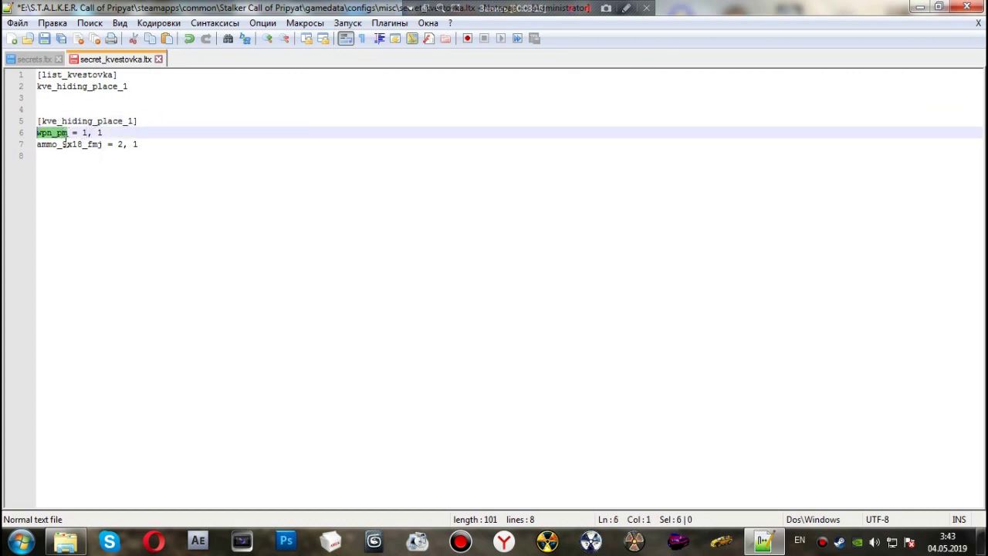
{"action": "double_click", "coordinate": [85, 133]}
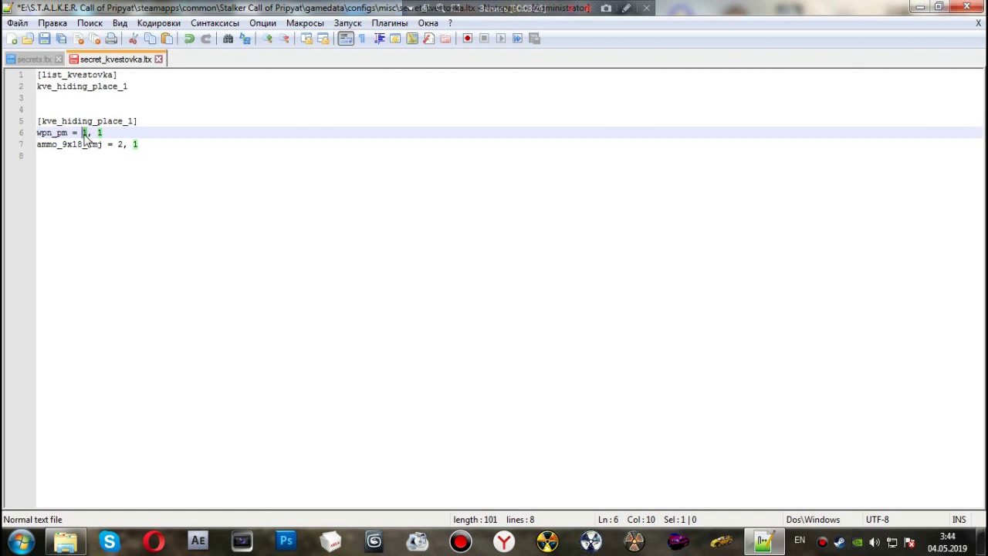
{"action": "left_click", "coordinate": [85, 133]}
{"action": "double_click", "coordinate": [99, 133]}
{"action": "left_click", "coordinate": [114, 135]}
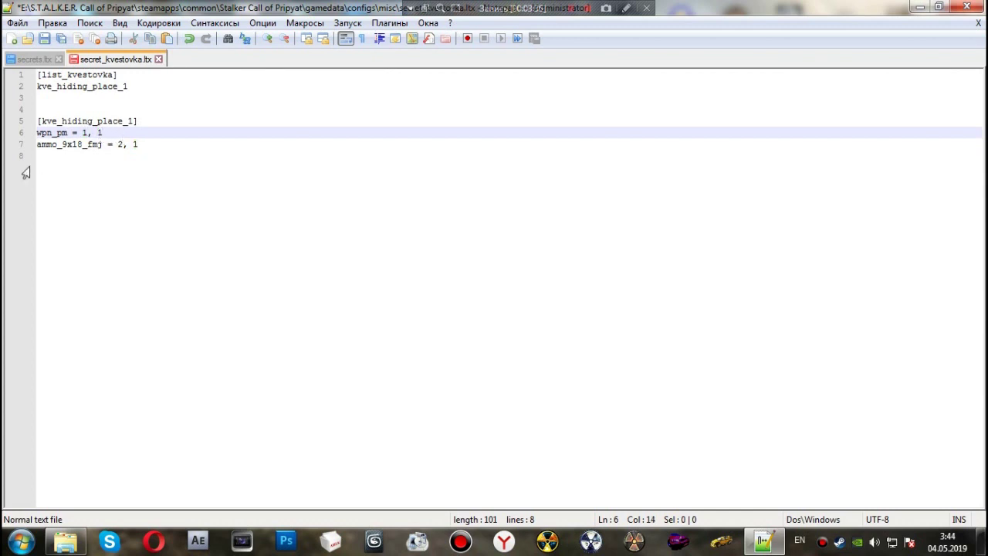
{"action": "left_click_drag", "start_coordinate": [39, 143], "coordinate": [132, 144]}
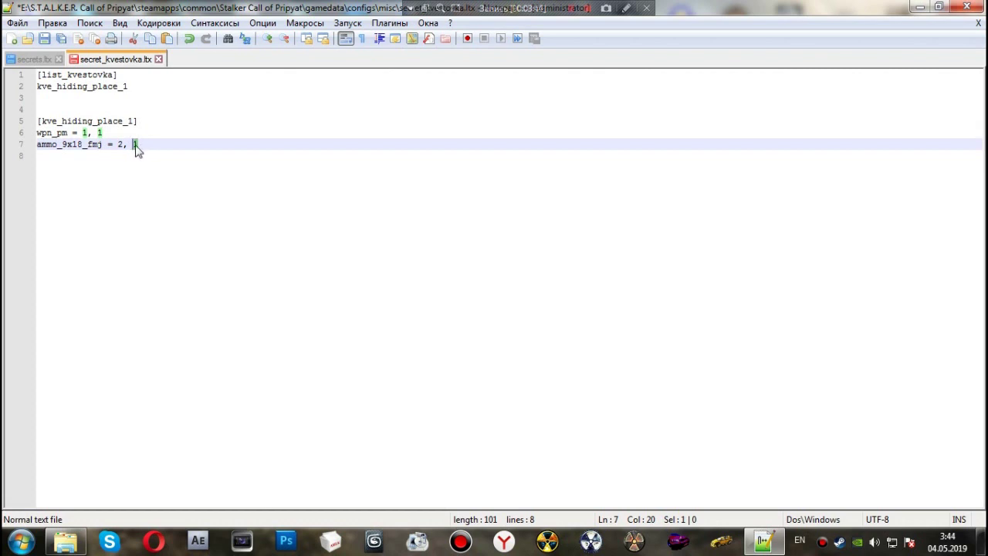
{"action": "left_click", "coordinate": [142, 144]}
{"action": "left_click_drag", "start_coordinate": [135, 144], "coordinate": [132, 144]}
{"action": "left_click", "coordinate": [147, 147]}
Step: Save secret_kvestovka.ltx and return to secrets.ltx
{"action": "left_click", "coordinate": [61, 38]}
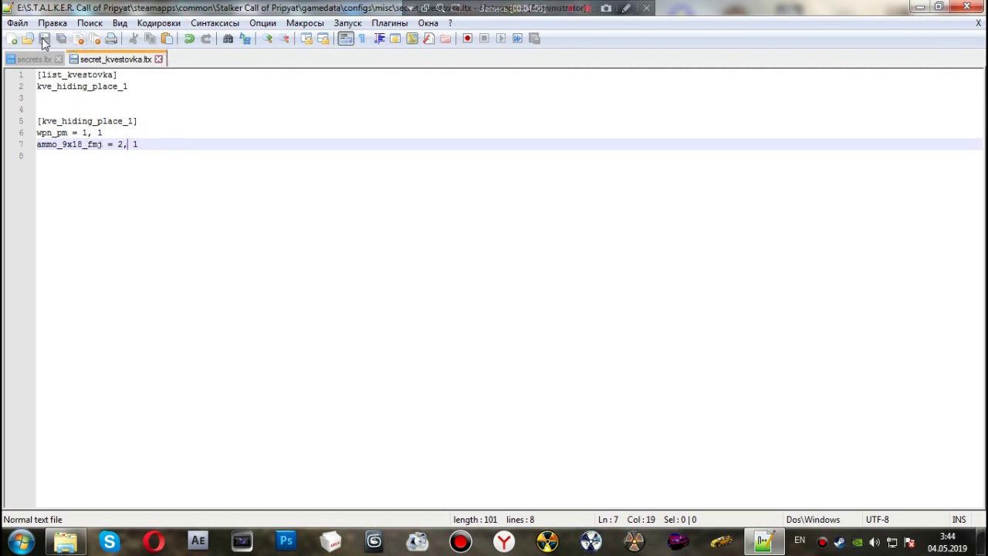
{"action": "left_click", "coordinate": [39, 59]}
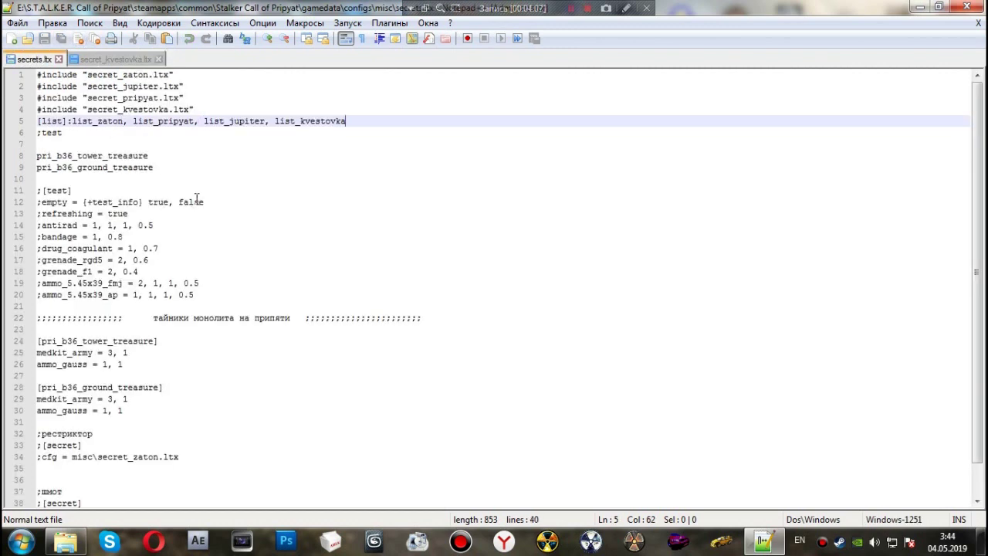
Step: Switch to Windows Explorer, go to the CoP SDK editors folder and launch !LevelEditor.cmd
{"action": "left_click", "coordinate": [66, 541]}
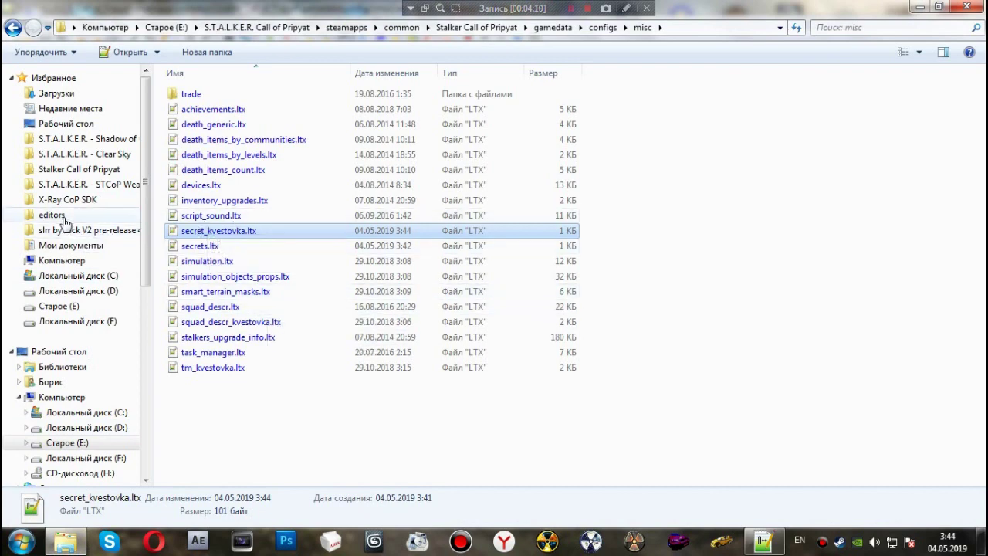
{"action": "left_click", "coordinate": [63, 216]}
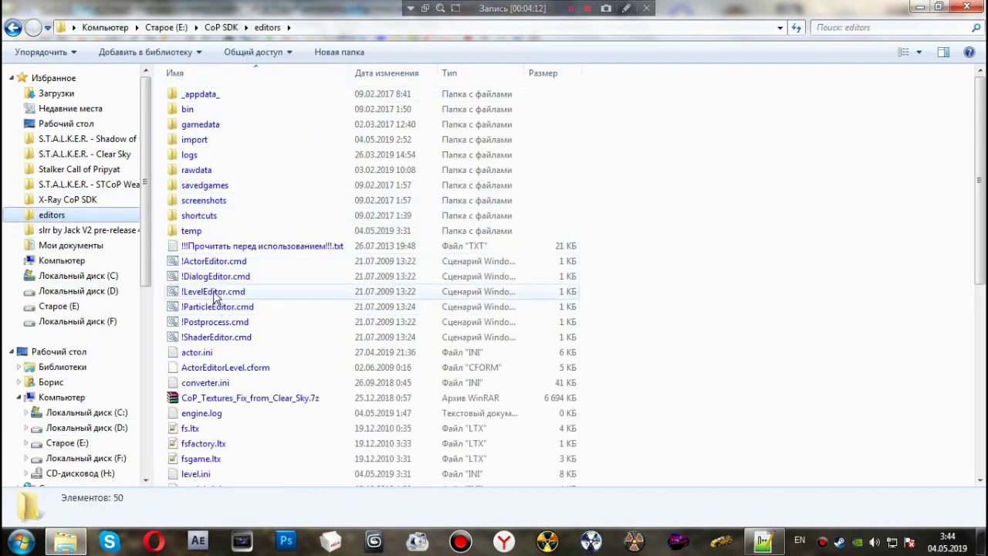
{"action": "left_click", "coordinate": [224, 291]}
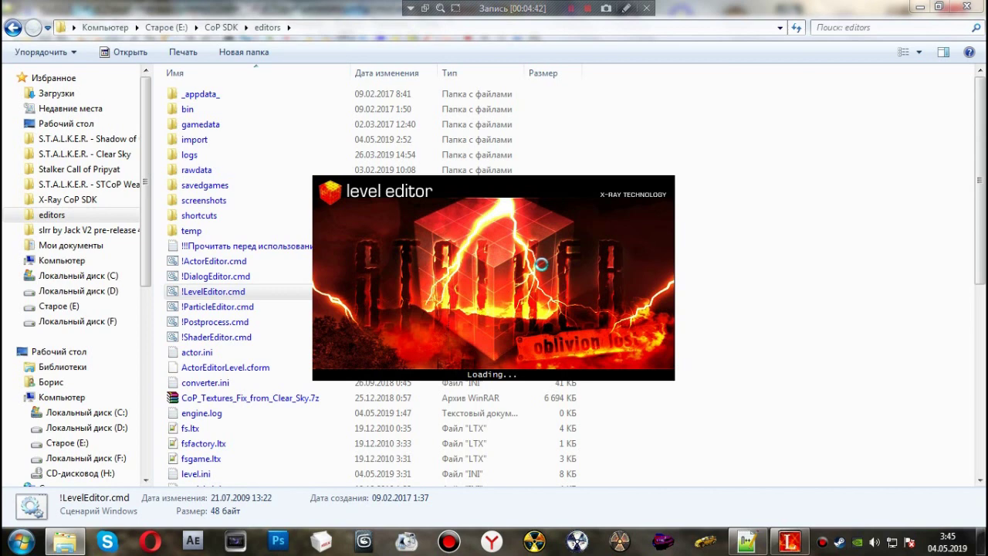
{"action": "left_click", "coordinate": [570, 9]}
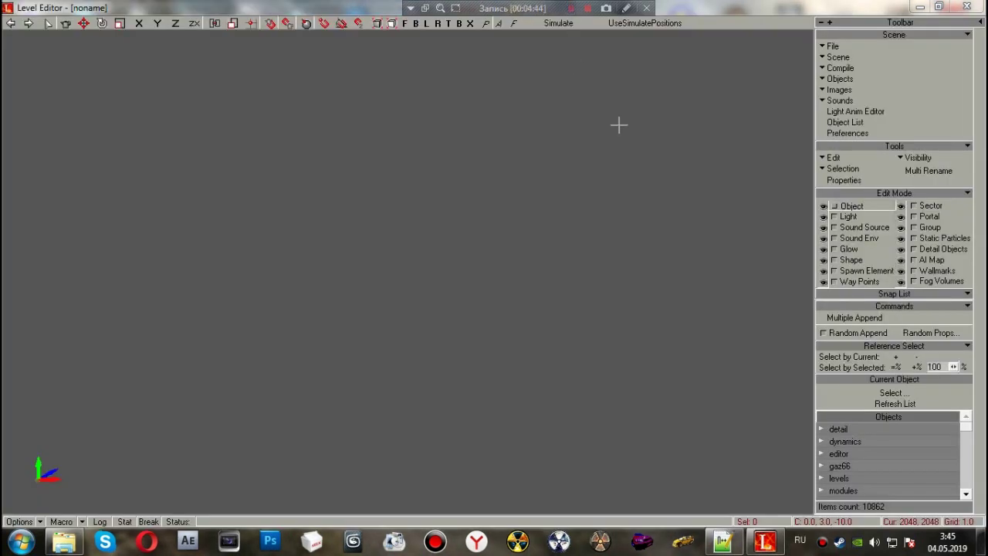
Step: Open kvestovka.level from the levels folder and continue past the fatal error dialog
{"action": "left_click", "coordinate": [833, 48]}
{"action": "left_click", "coordinate": [824, 71]}
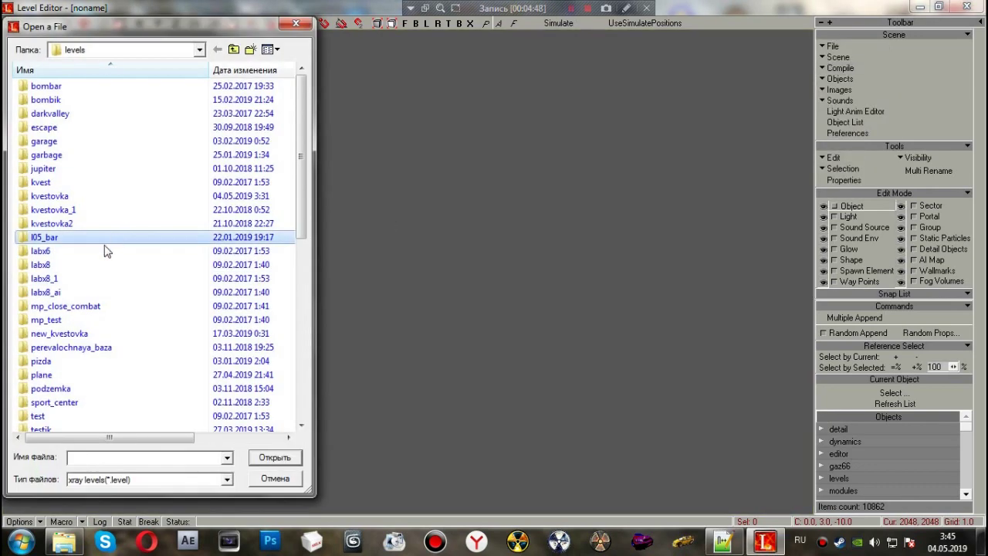
{"action": "scroll", "coordinate": [103, 249], "scroll_direction": "down", "scroll_amount": 5}
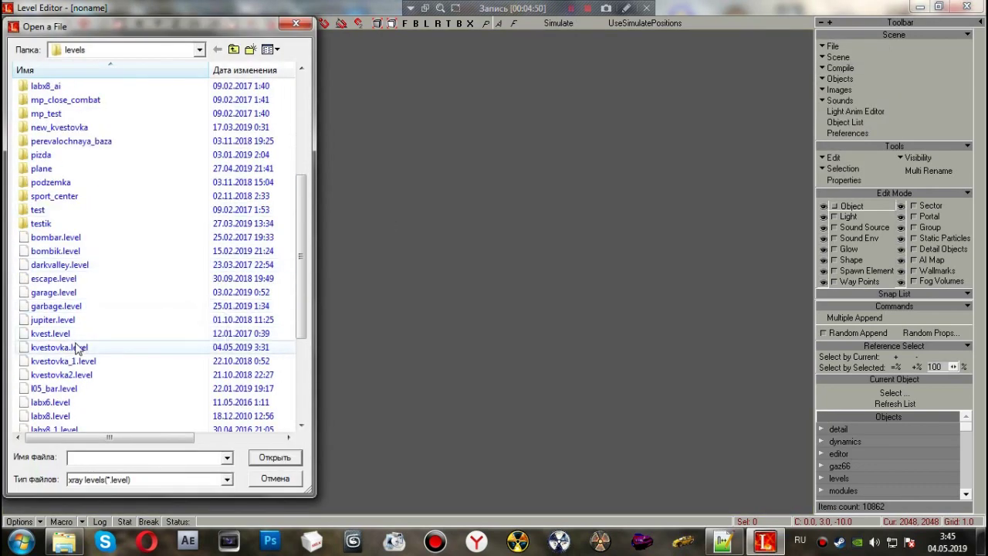
{"action": "double_click", "coordinate": [78, 347]}
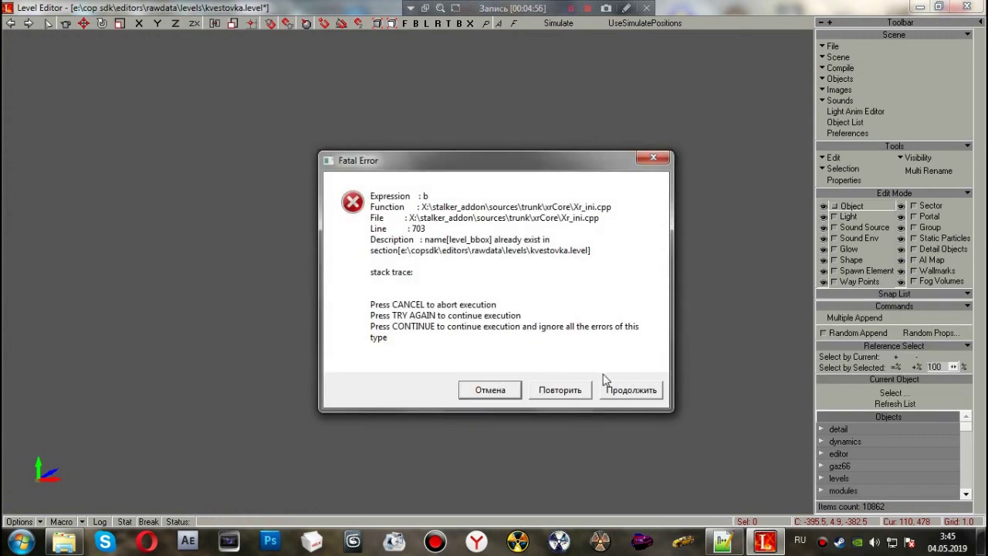
{"action": "left_click", "coordinate": [622, 387]}
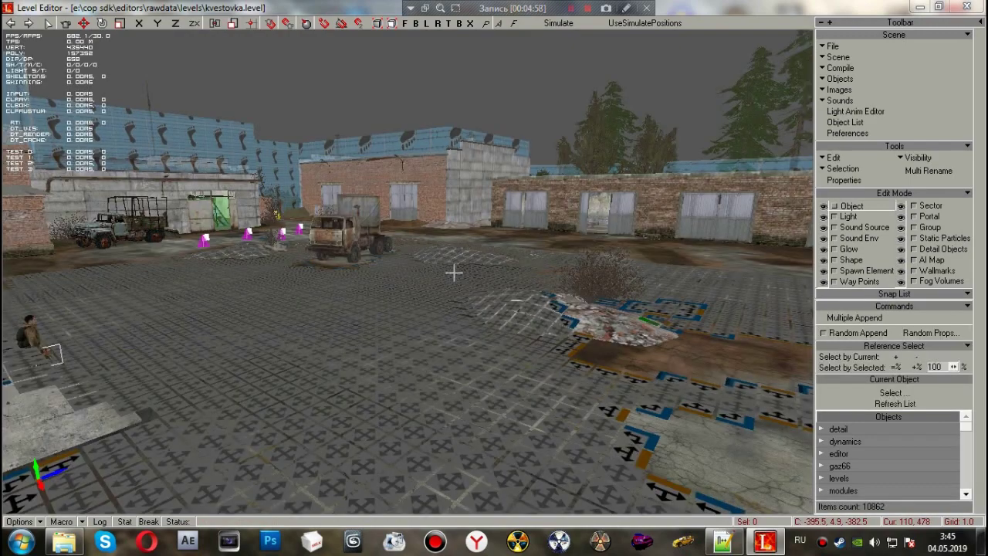
Step: Add a sphere shape over the hood and windshield of the pale blue truck, undoing the first placement and placing it again
{"action": "left_click_drag", "start_coordinate": [554, 323], "coordinate": [482, 293], "text": "shift"}
{"action": "left_click_drag", "start_coordinate": [493, 350], "coordinate": [431, 325], "text": "shift"}
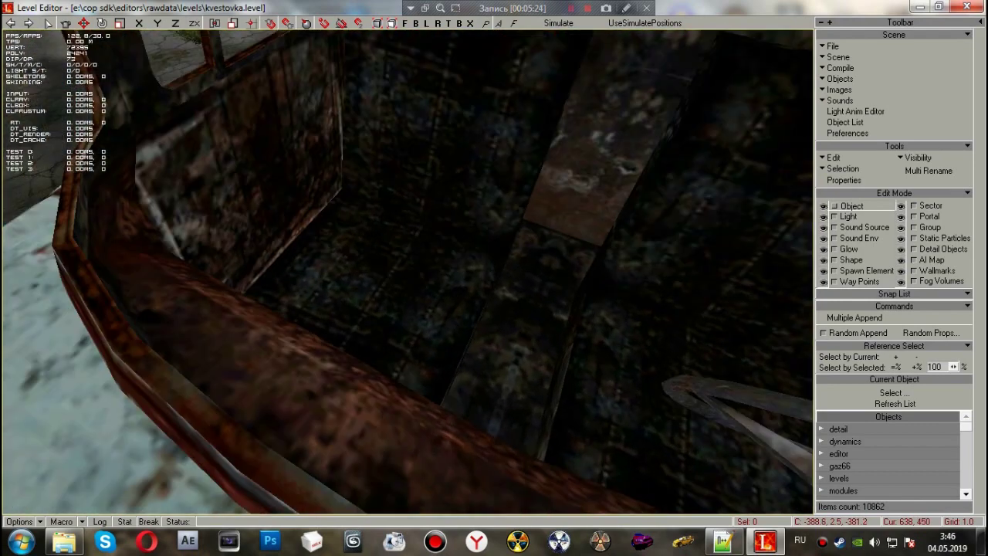
{"action": "left_click", "coordinate": [874, 272]}
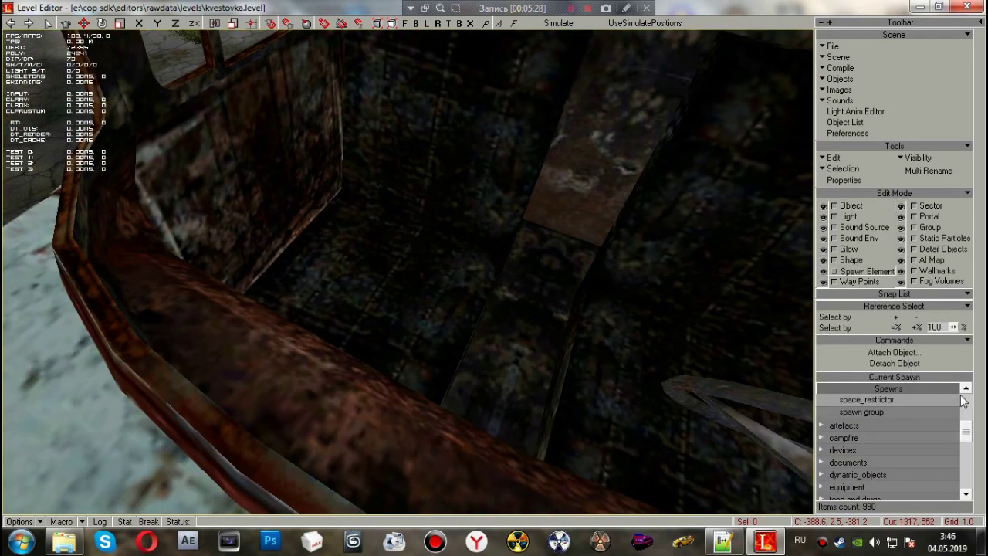
{"action": "scroll", "coordinate": [936, 418], "scroll_direction": "up", "scroll_amount": 3}
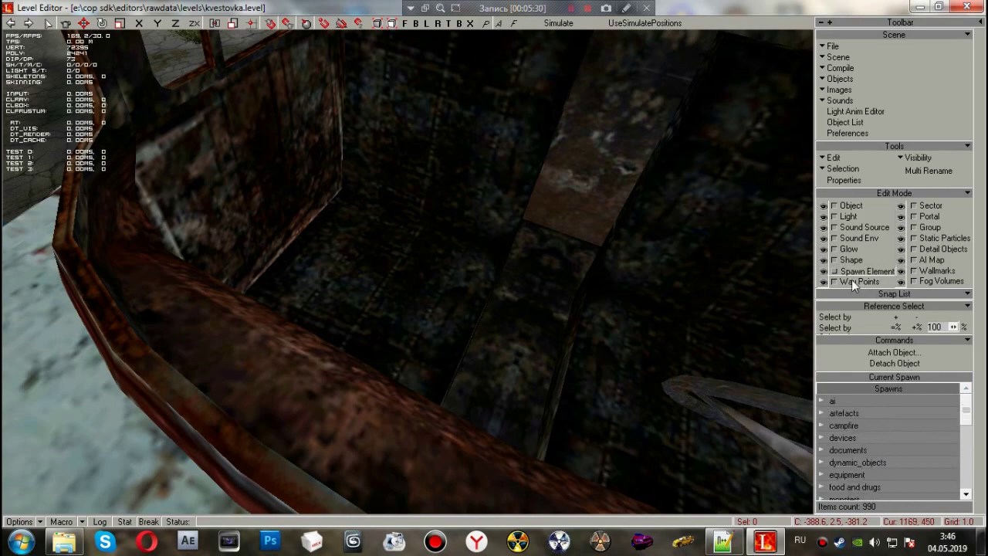
{"action": "left_click", "coordinate": [851, 260]}
{"action": "scroll", "coordinate": [604, 300], "scroll_direction": "down", "scroll_amount": 10}
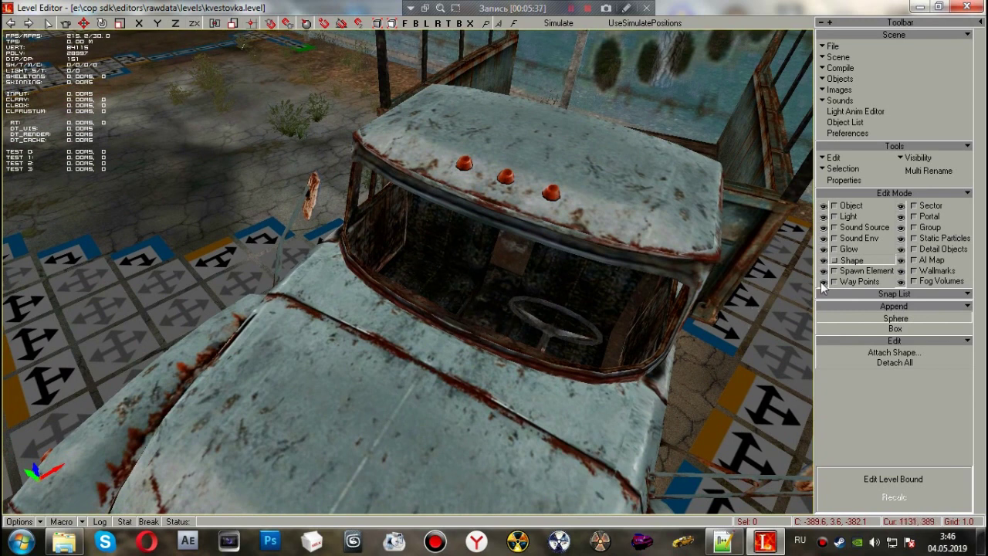
{"action": "left_click", "coordinate": [897, 319]}
{"action": "left_click", "coordinate": [365, 338]}
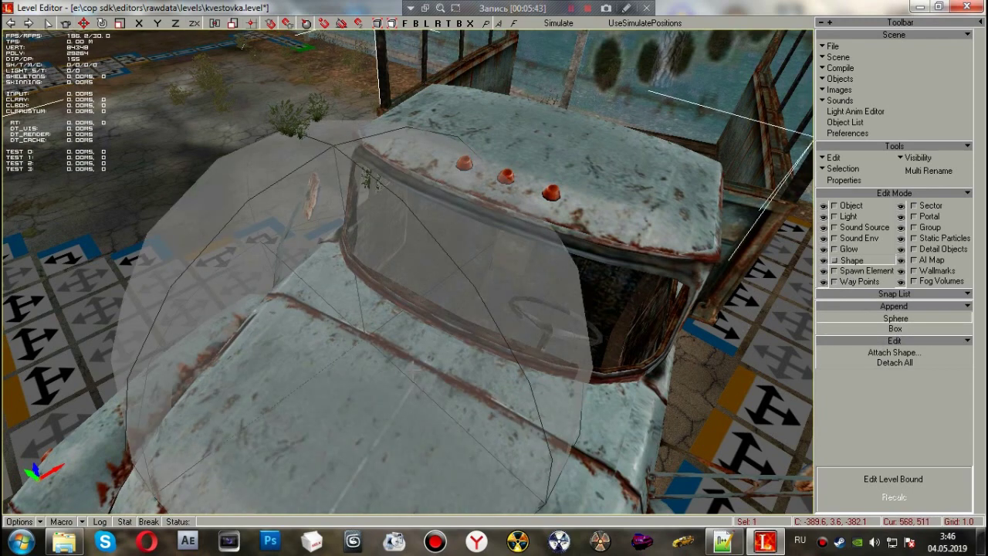
{"action": "key", "text": "ctrl+z"}
{"action": "left_click", "coordinate": [366, 311]}
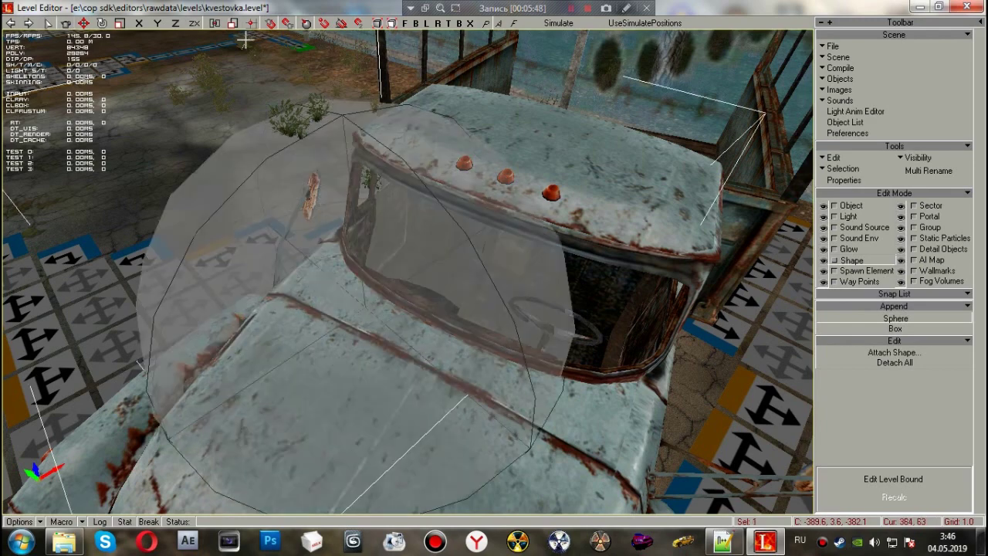
{"action": "left_click_drag", "start_coordinate": [343, 255], "coordinate": [351, 264]}
{"action": "left_click_drag", "start_coordinate": [355, 351], "coordinate": [540, 347]}
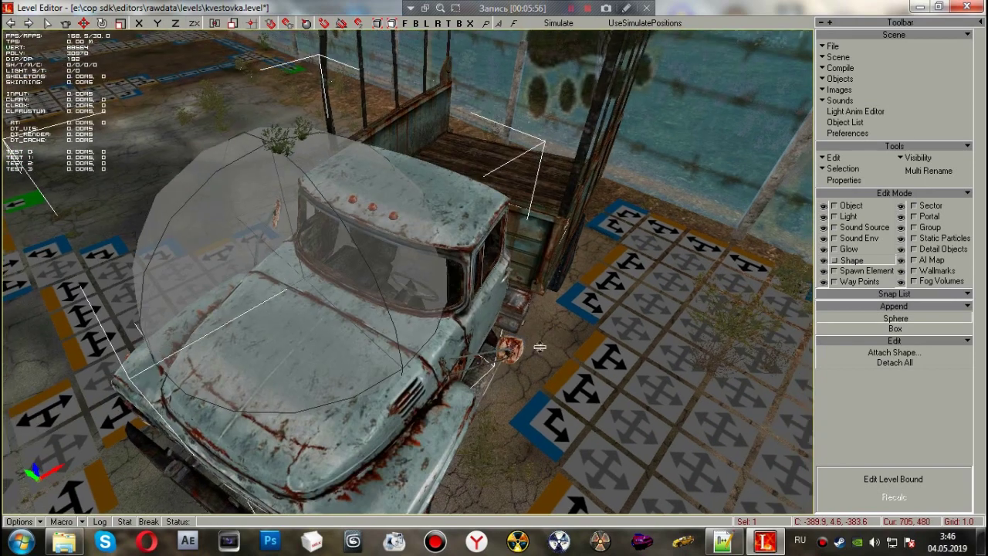
Step: Place a space_restrictor spawn element on the truck and attach the sphere shape to it
{"action": "left_click", "coordinate": [853, 272]}
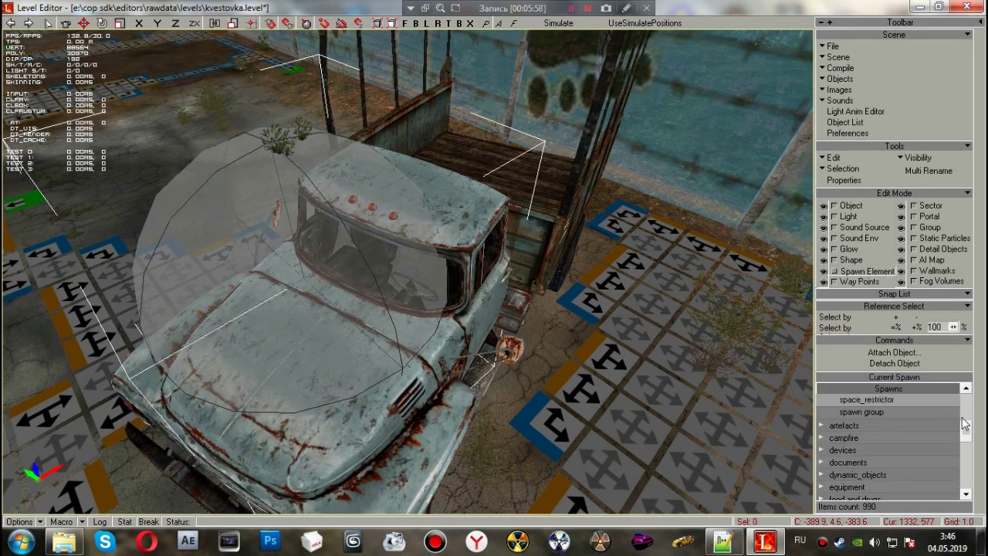
{"action": "scroll", "coordinate": [871, 422], "scroll_direction": "up", "scroll_amount": 2}
{"action": "scroll", "coordinate": [870, 417], "scroll_direction": "up", "scroll_amount": 2}
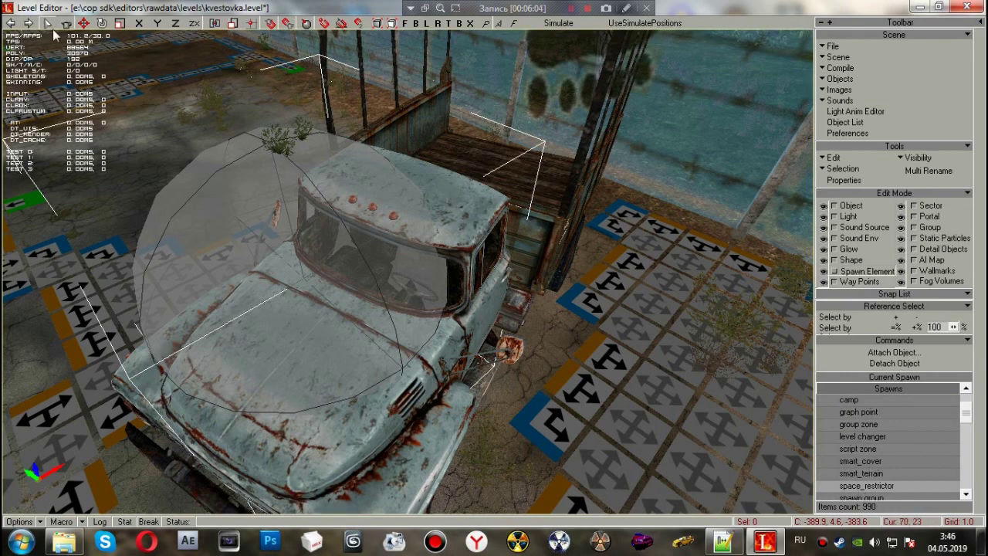
{"action": "left_click", "coordinate": [484, 201]}
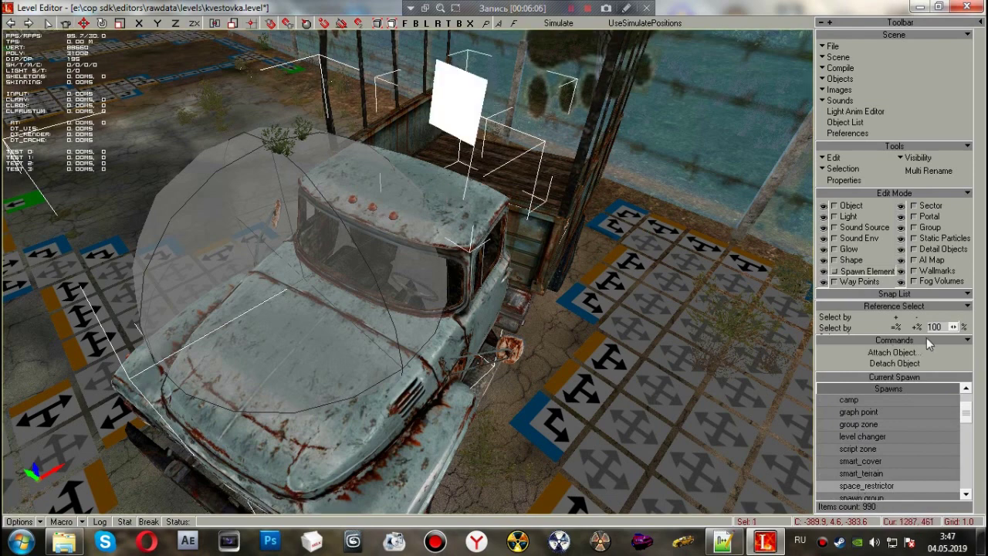
{"action": "left_click", "coordinate": [318, 299]}
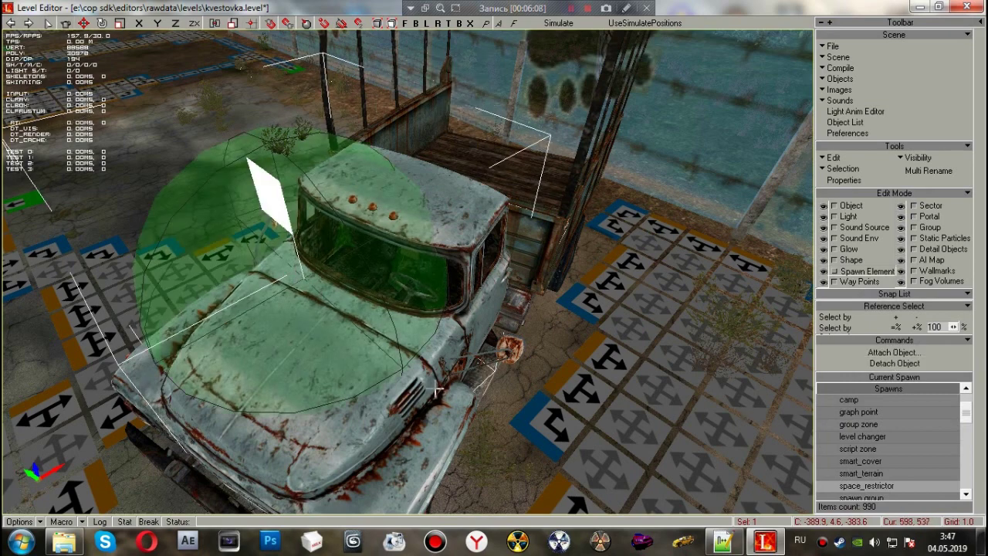
Step: Rename the space_restrictor to kve_hiding_place_1, copying the name from secret_kvestovka.ltx in Notepad++
{"action": "scroll", "coordinate": [472, 365], "scroll_direction": "up", "scroll_amount": 2}
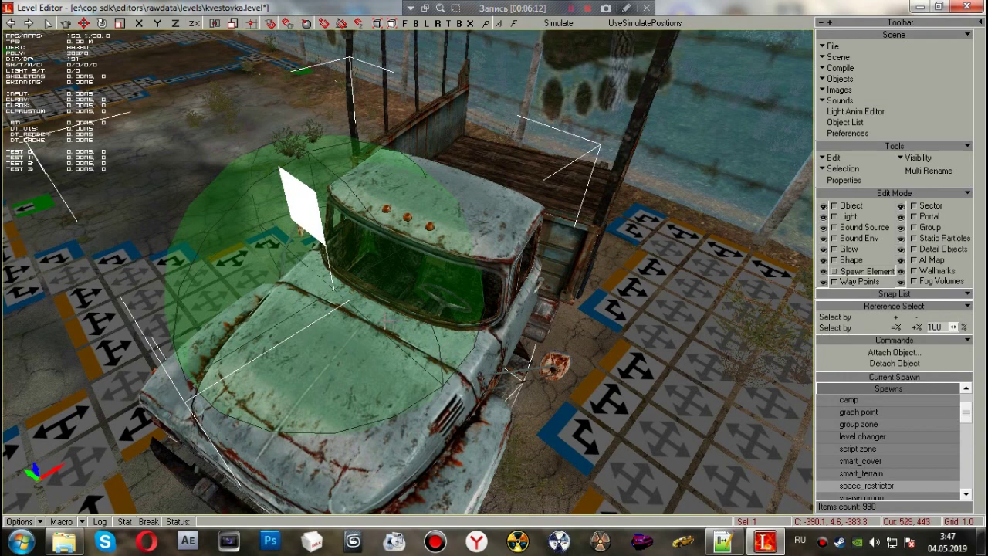
{"action": "key", "text": "p"}
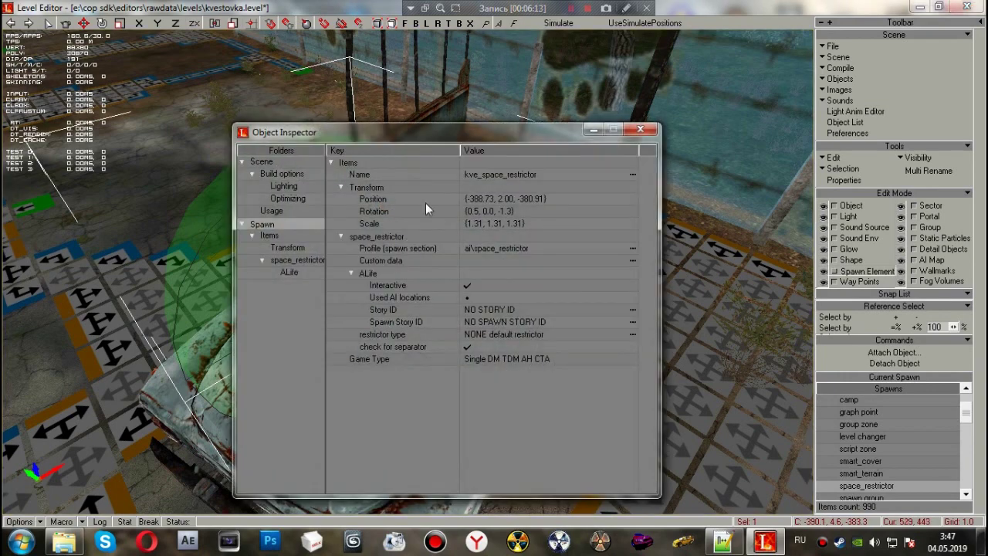
{"action": "left_click", "coordinate": [541, 175]}
{"action": "left_click", "coordinate": [541, 175]}
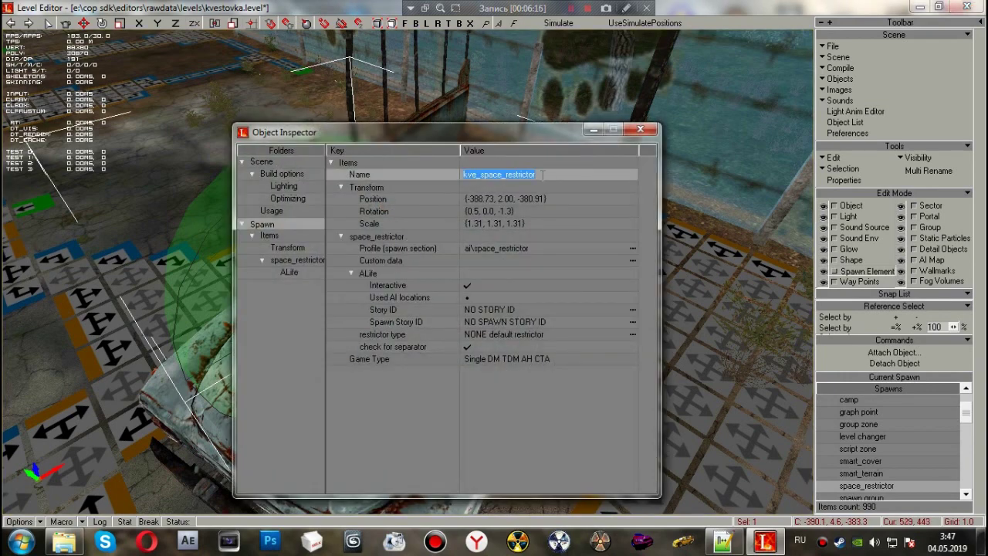
{"action": "type", "text": "л"}
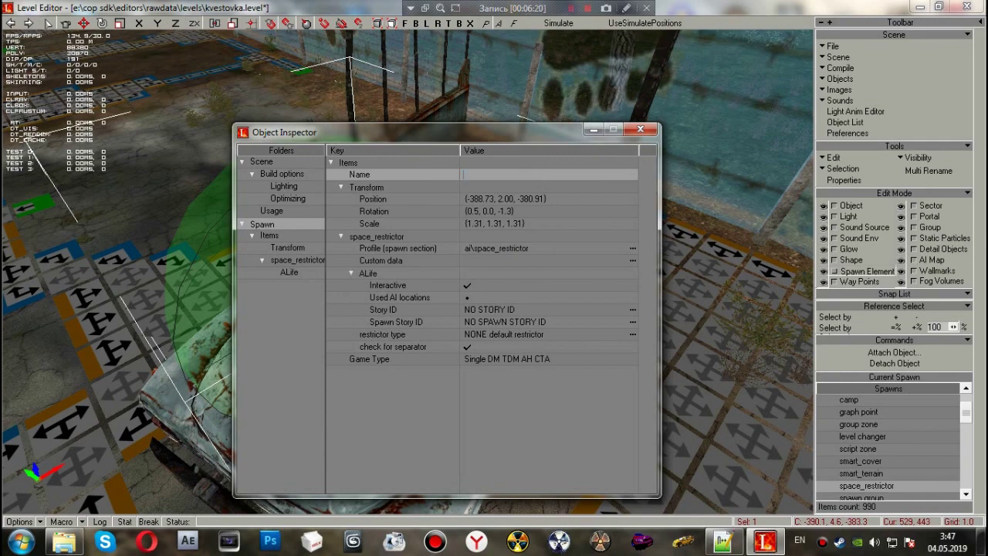
{"action": "left_click", "coordinate": [722, 542]}
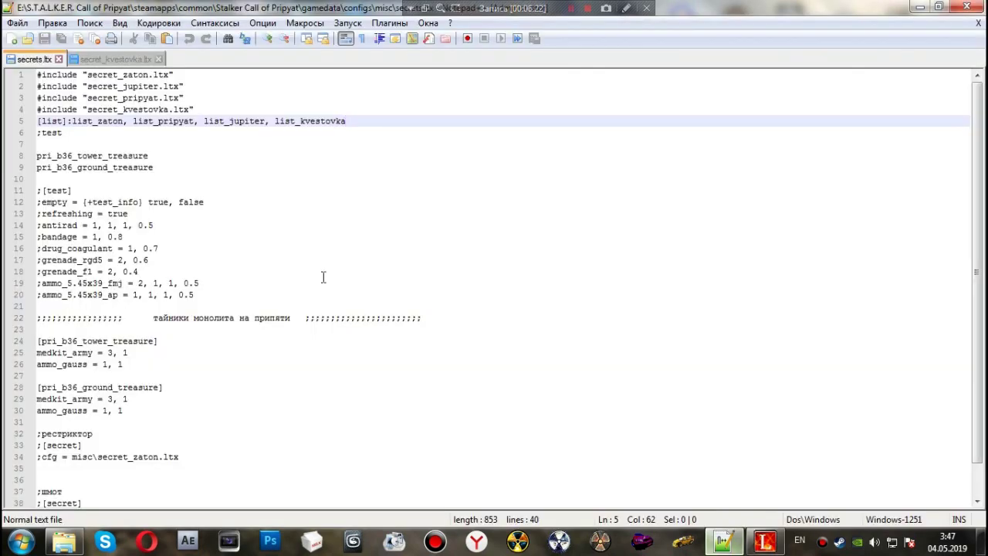
{"action": "left_click", "coordinate": [115, 59]}
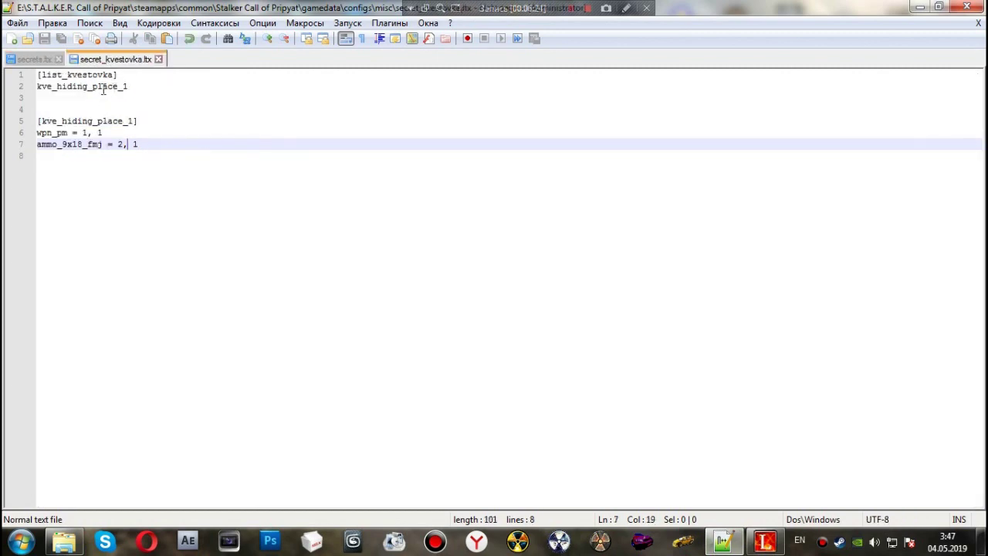
{"action": "double_click", "coordinate": [103, 87]}
{"action": "key", "text": "ctrl+c"}
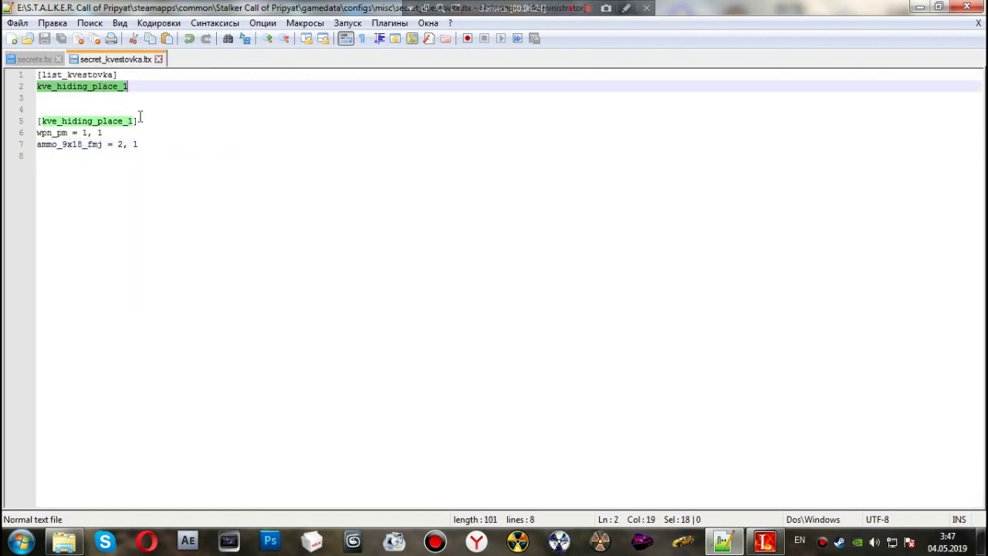
{"action": "left_click", "coordinate": [772, 543]}
{"action": "key", "text": "BackSpace"}
{"action": "key", "text": "ctrl+v"}
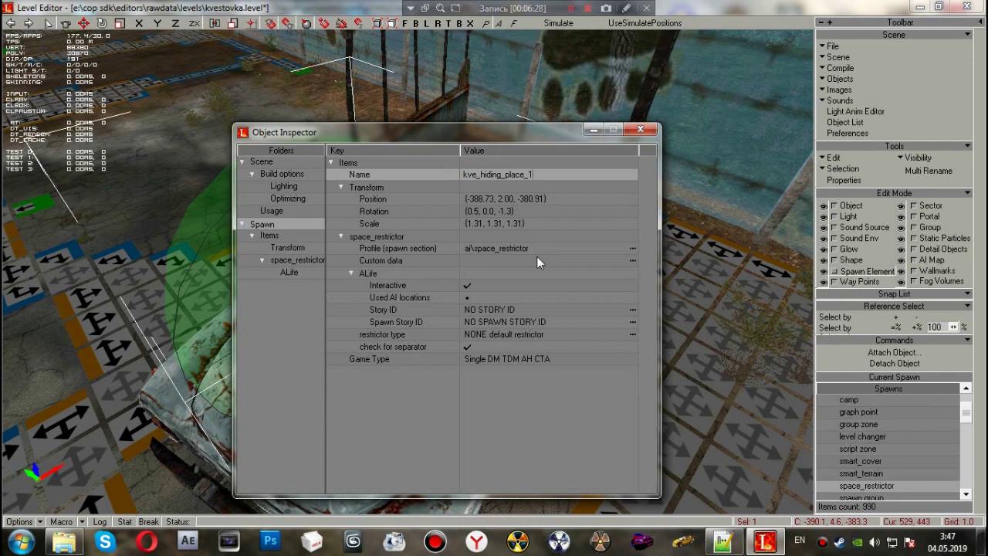
{"action": "key", "text": "Return"}
Step: Set the restrictor type to NOT A restrictor and turn off check for separator
{"action": "left_click", "coordinate": [486, 334]}
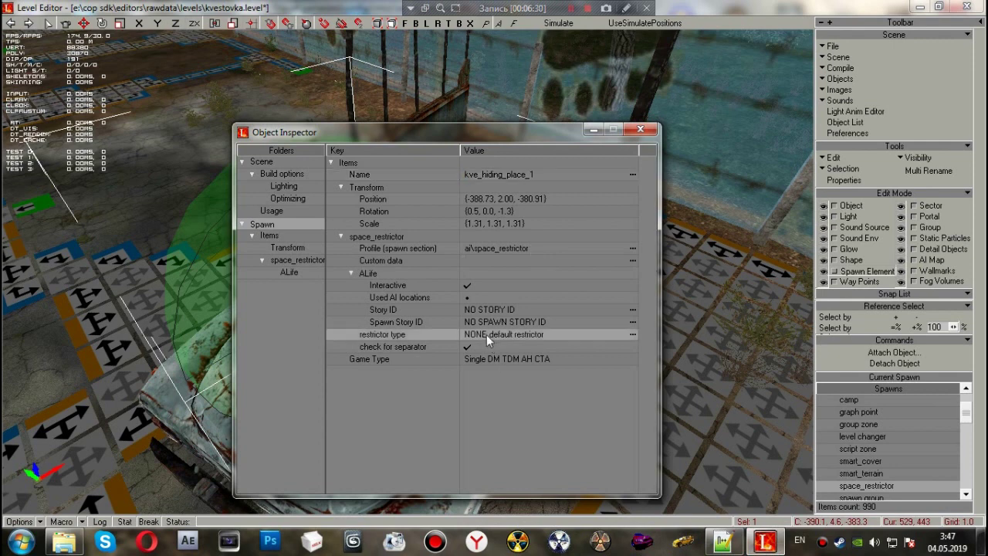
{"action": "left_click", "coordinate": [486, 334]}
{"action": "left_click", "coordinate": [468, 344]}
{"action": "left_click", "coordinate": [468, 347]}
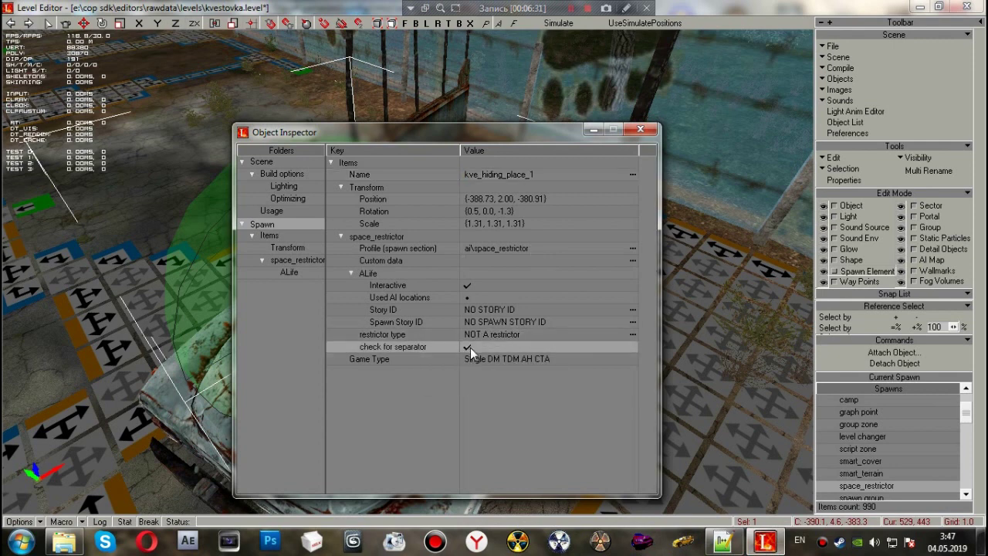
Step: Load the file тайник рестриктор.txt into the restrictor's custom data
{"action": "left_click", "coordinate": [477, 260]}
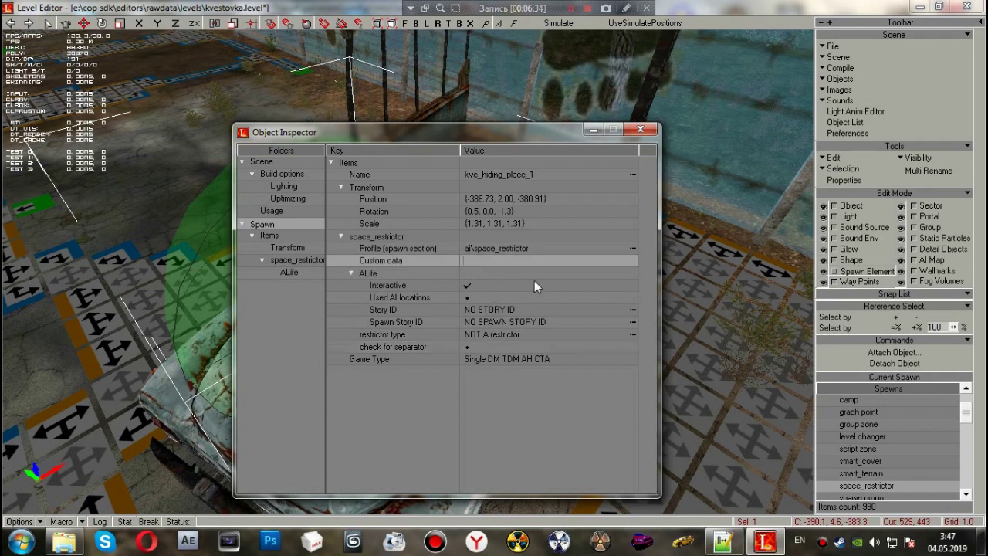
{"action": "left_click", "coordinate": [476, 263]}
{"action": "left_click", "coordinate": [530, 280]}
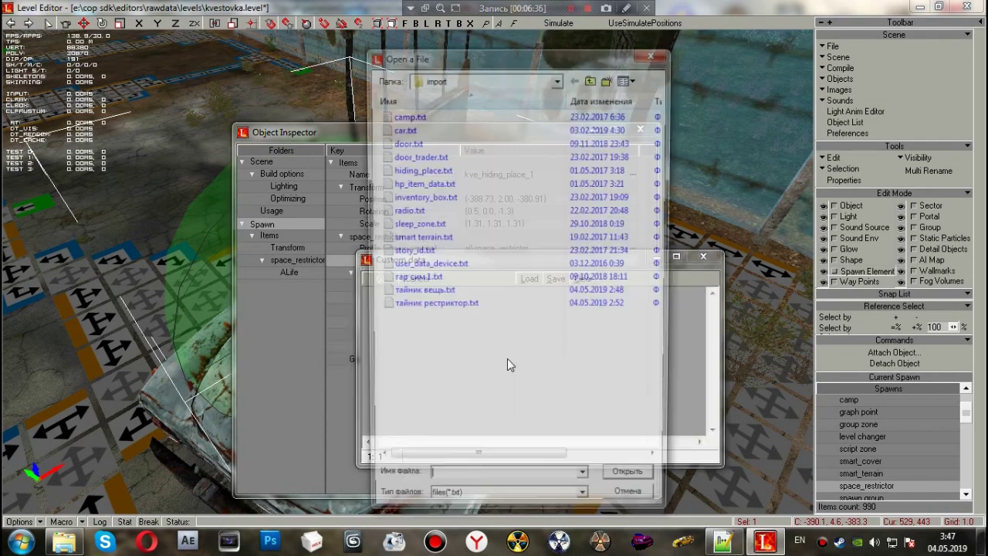
{"action": "double_click", "coordinate": [437, 308]}
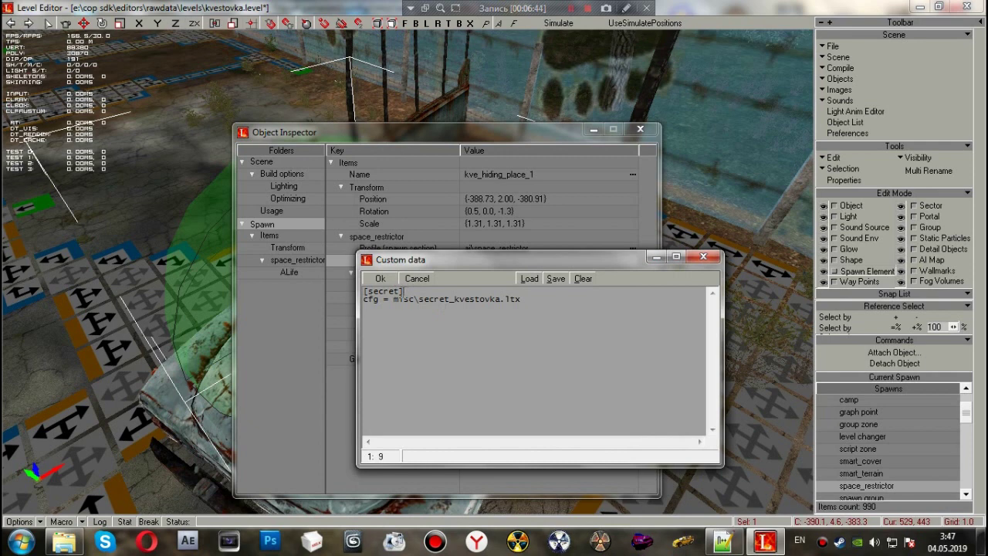
Step: Check the [secret] section and its cfg path to misc\secret_kvestovka.ltx, accept the custom data and close the restrictor's properties
{"action": "left_click_drag", "start_coordinate": [402, 291], "coordinate": [364, 291]}
{"action": "left_click", "coordinate": [368, 300]}
{"action": "left_click", "coordinate": [408, 300]}
{"action": "key", "text": "shift+Right"}
{"action": "key", "text": "shift+Right"}
{"action": "key", "text": "shift+Right"}
{"action": "key", "text": "shift+Right"}
{"action": "key", "text": "shift+Right"}
{"action": "key", "text": "shift+Right"}
{"action": "key", "text": "shift+Right"}
{"action": "key", "text": "shift+Right"}
{"action": "key", "text": "shift+Right"}
{"action": "key", "text": "shift+Right"}
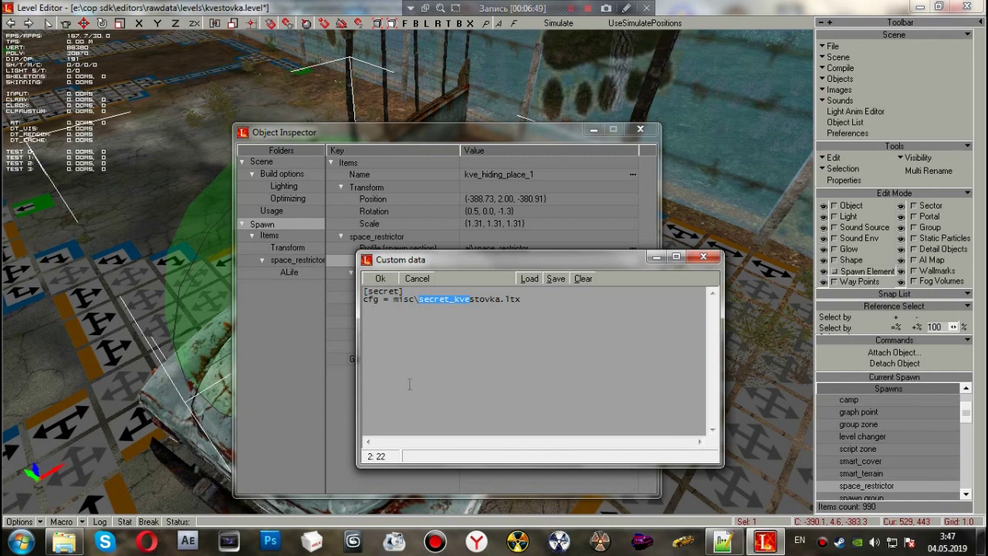
{"action": "left_click", "coordinate": [374, 280]}
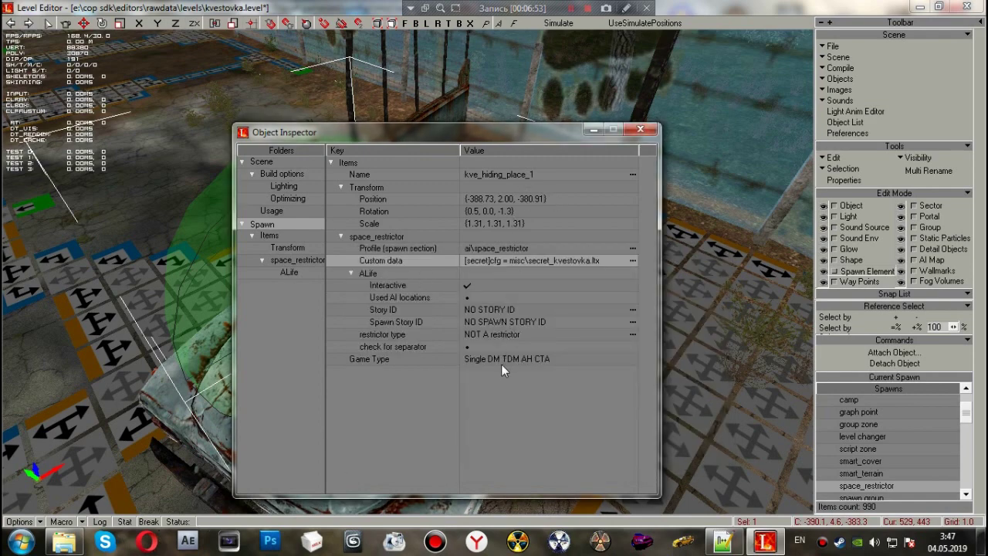
{"action": "left_click", "coordinate": [640, 128]}
Step: Switch to Notepad++ and review the wpn_pm and ammo_9x18_fmj item lines under kve_hiding_place_1 in secret_kvestovka.ltx
{"action": "left_click_drag", "start_coordinate": [640, 129], "coordinate": [436, 358], "text": "shift"}
{"action": "left_click", "coordinate": [719, 544]}
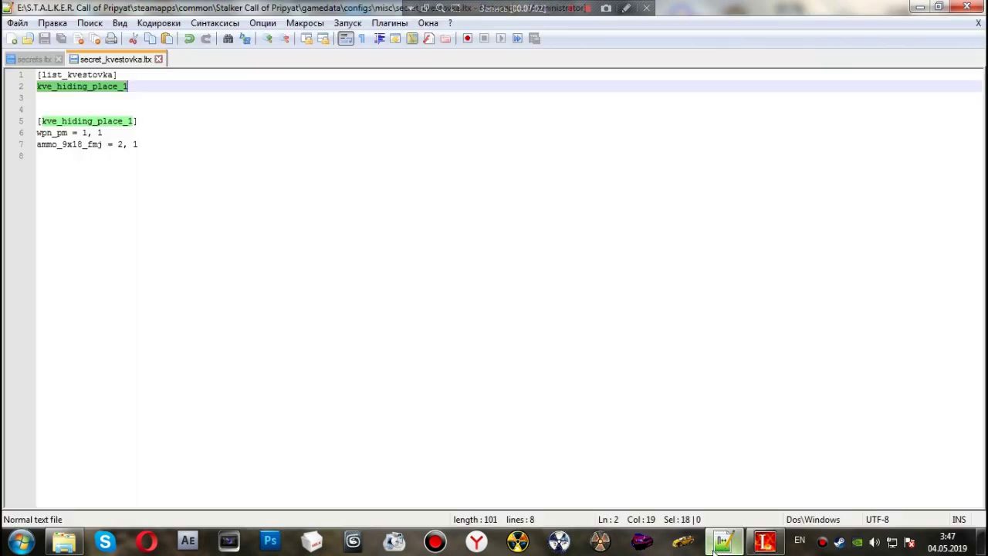
{"action": "left_click", "coordinate": [73, 134]}
{"action": "left_click", "coordinate": [83, 144]}
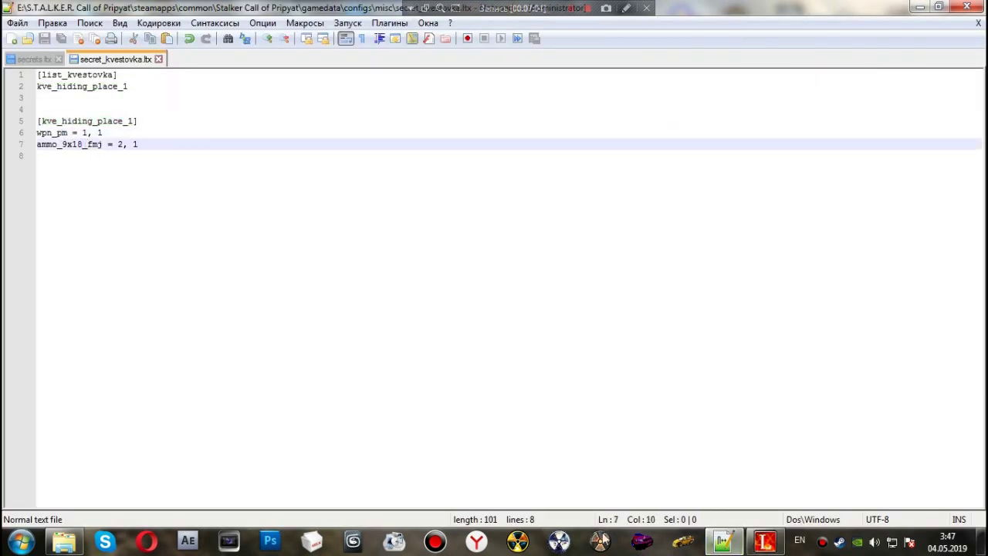
Step: Switch back to Level Editor and place two ammo_9x18_fmj spawn elements from weapons\ammo side by side inside the truck cab
{"action": "left_click", "coordinate": [765, 542]}
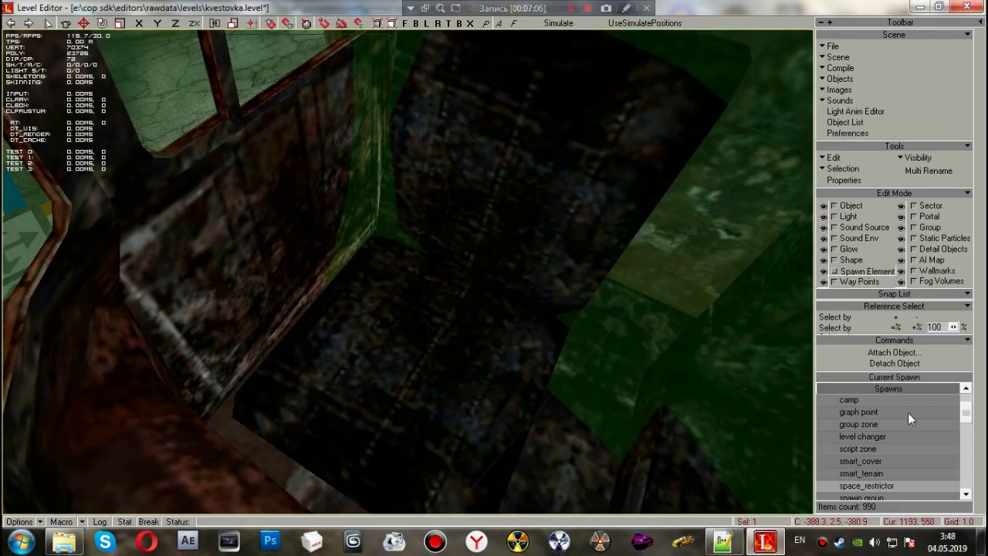
{"action": "scroll", "coordinate": [832, 463], "scroll_direction": "up", "scroll_amount": 1}
{"action": "left_click", "coordinate": [825, 402]}
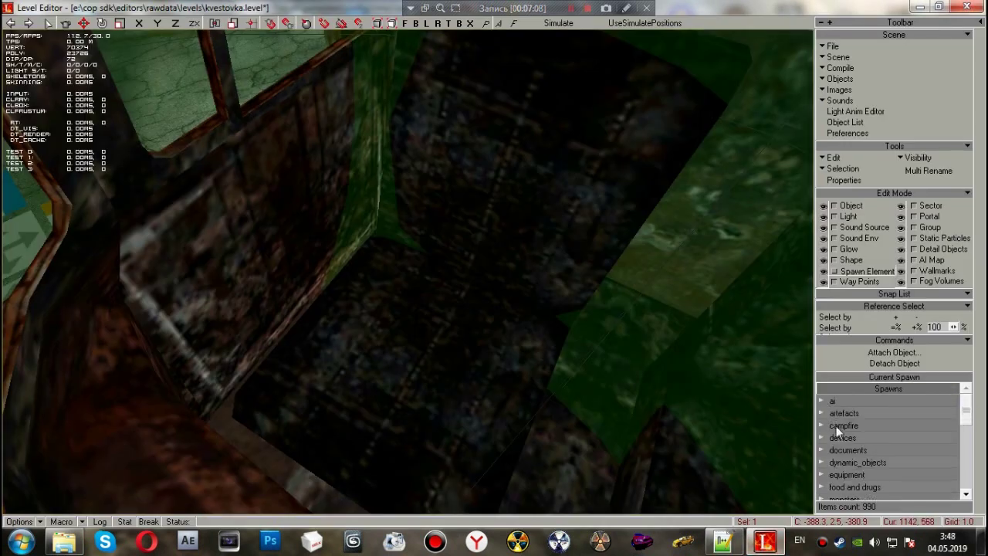
{"action": "scroll", "coordinate": [859, 460], "scroll_direction": "down", "scroll_amount": 5}
{"action": "scroll", "coordinate": [856, 474], "scroll_direction": "down", "scroll_amount": 2}
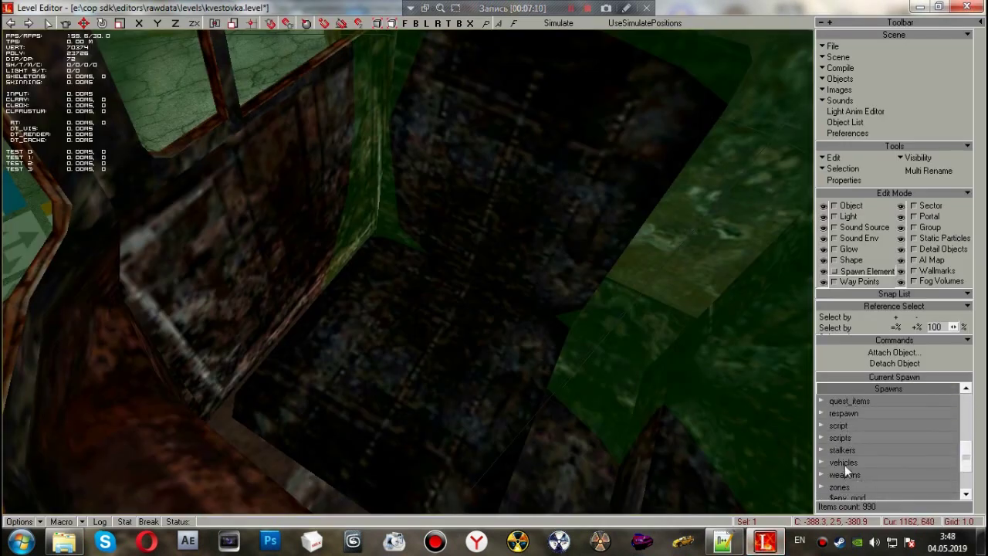
{"action": "left_click", "coordinate": [822, 437]}
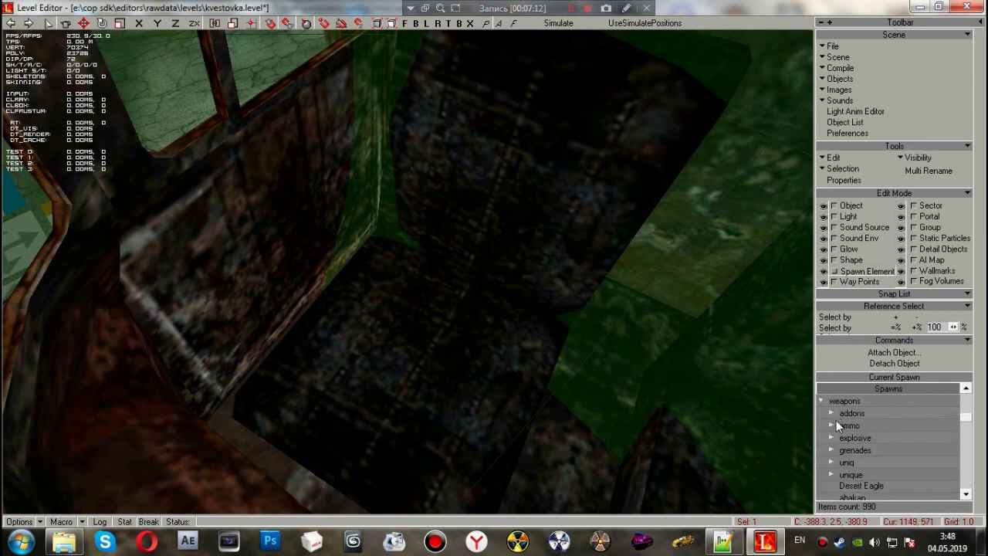
{"action": "left_click", "coordinate": [834, 424]}
{"action": "scroll", "coordinate": [887, 456], "scroll_direction": "down", "scroll_amount": 2}
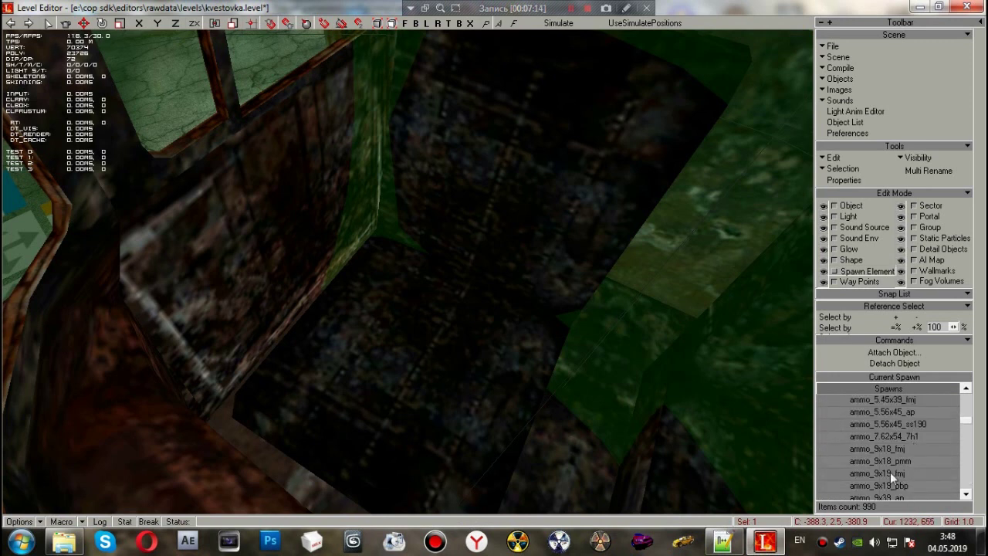
{"action": "left_click", "coordinate": [722, 542]}
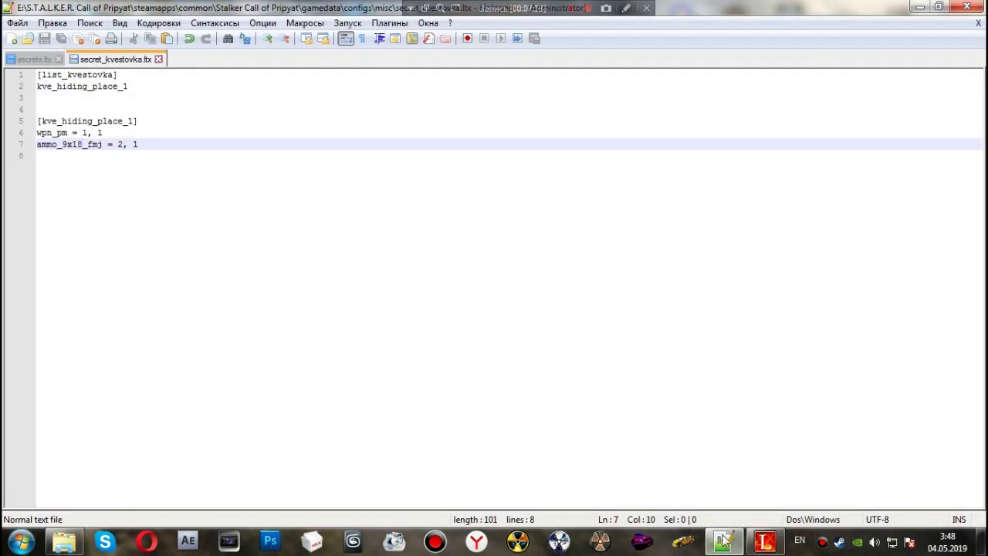
{"action": "left_click", "coordinate": [763, 542]}
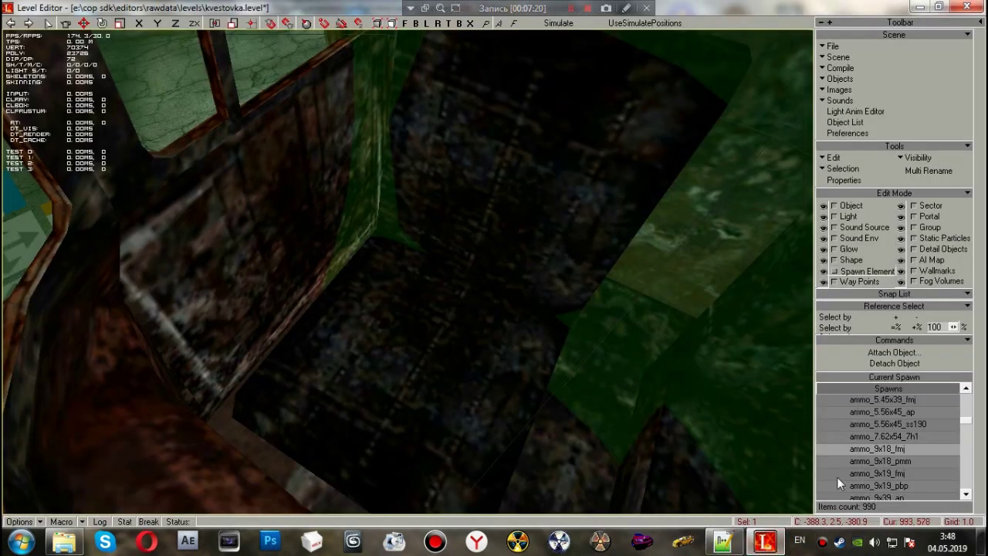
{"action": "left_click", "coordinate": [359, 344]}
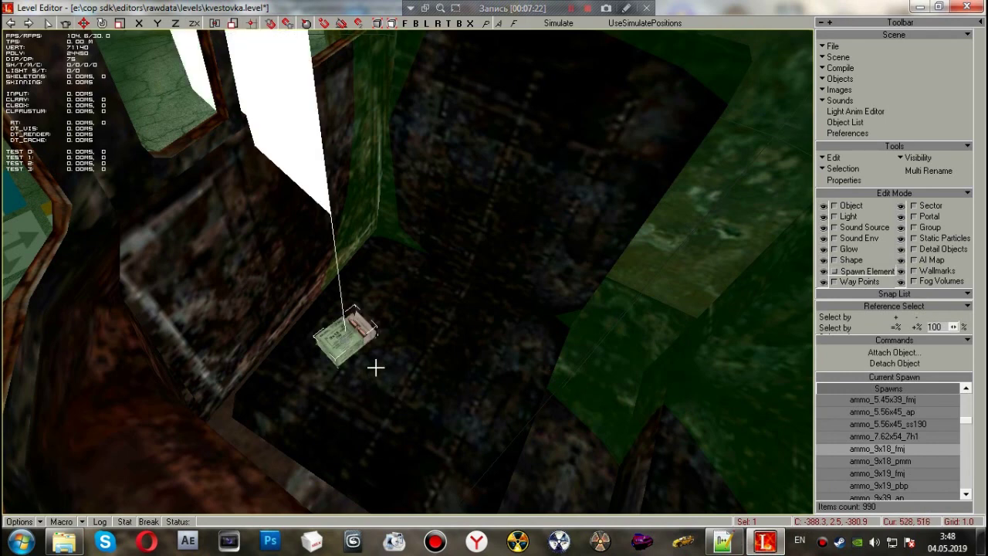
{"action": "left_click", "coordinate": [388, 368]}
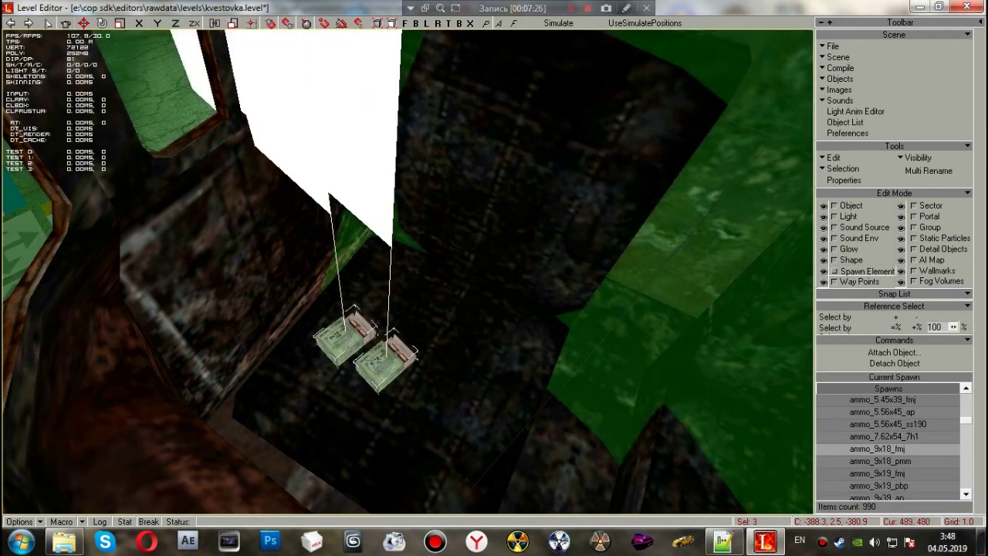
Step: Select both placed ammo_9x18_fmj boxes and turn off Used AI locations in their shared properties
{"action": "left_click", "coordinate": [345, 338], "text": "shift"}
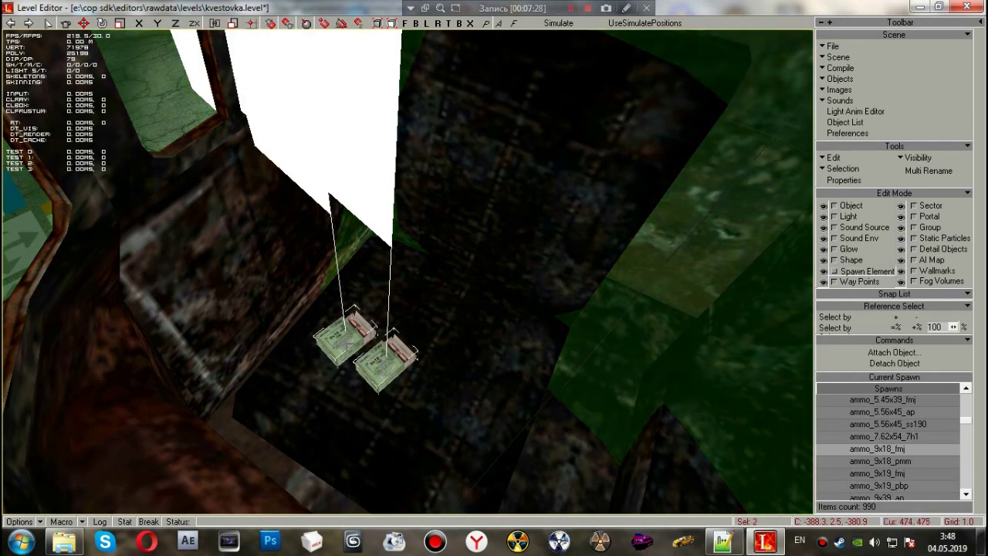
{"action": "key", "text": "Return"}
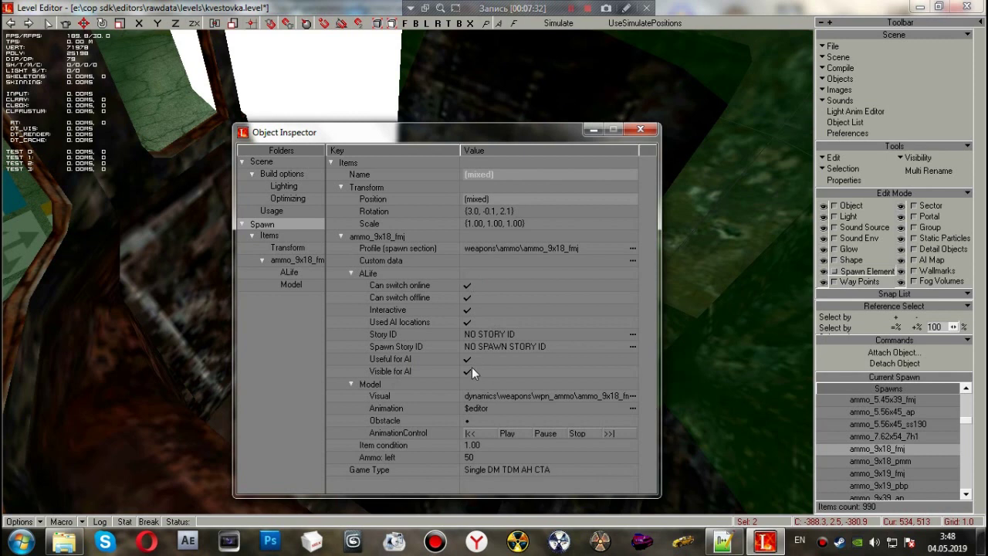
{"action": "left_click", "coordinate": [467, 322]}
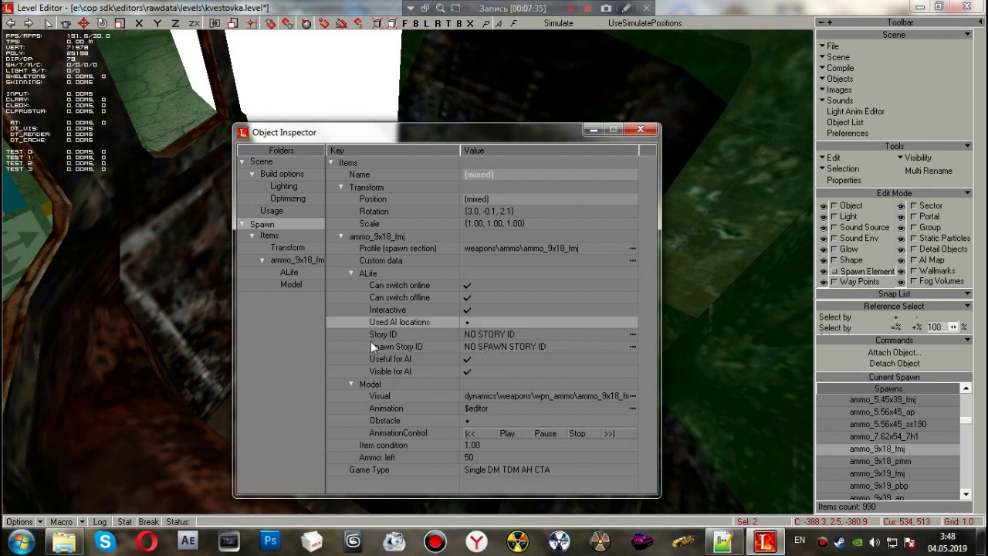
{"action": "left_click", "coordinate": [640, 131]}
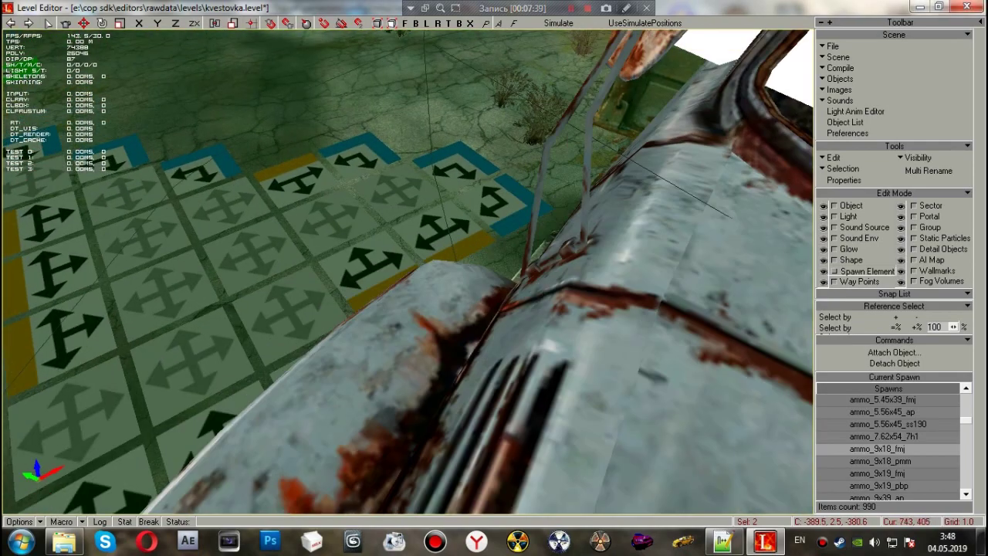
Step: Turn off Useful for AI and Visible for AI for the two ammo_9x18_fmj boxes
{"action": "left_click_drag", "start_coordinate": [575, 340], "coordinate": [413, 362], "text": "shift"}
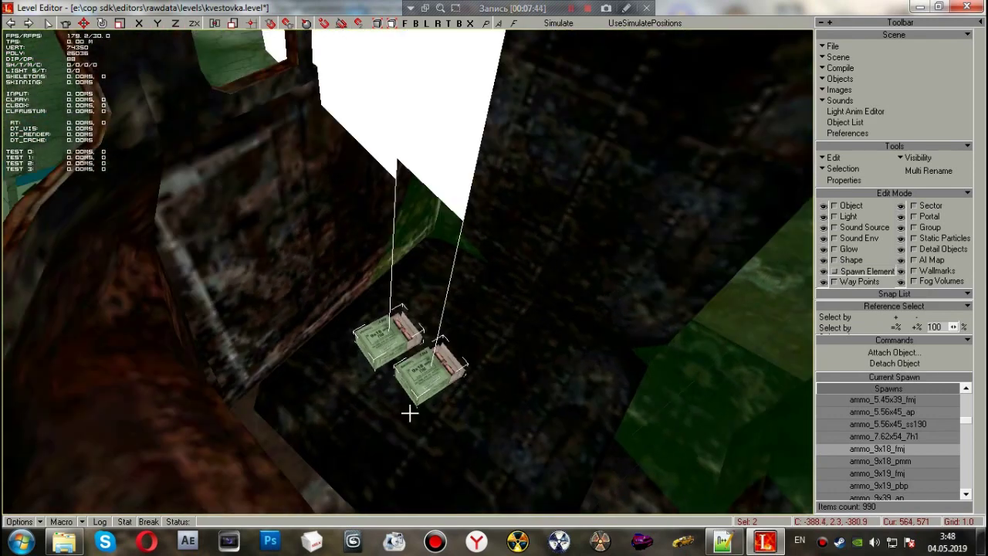
{"action": "key", "text": "p"}
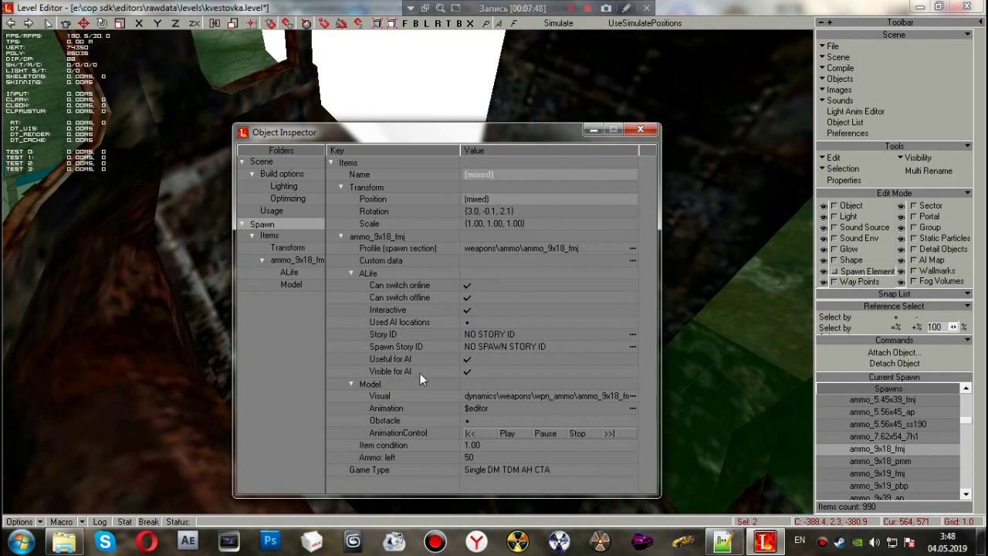
{"action": "left_click", "coordinate": [469, 359]}
{"action": "left_click", "coordinate": [466, 370]}
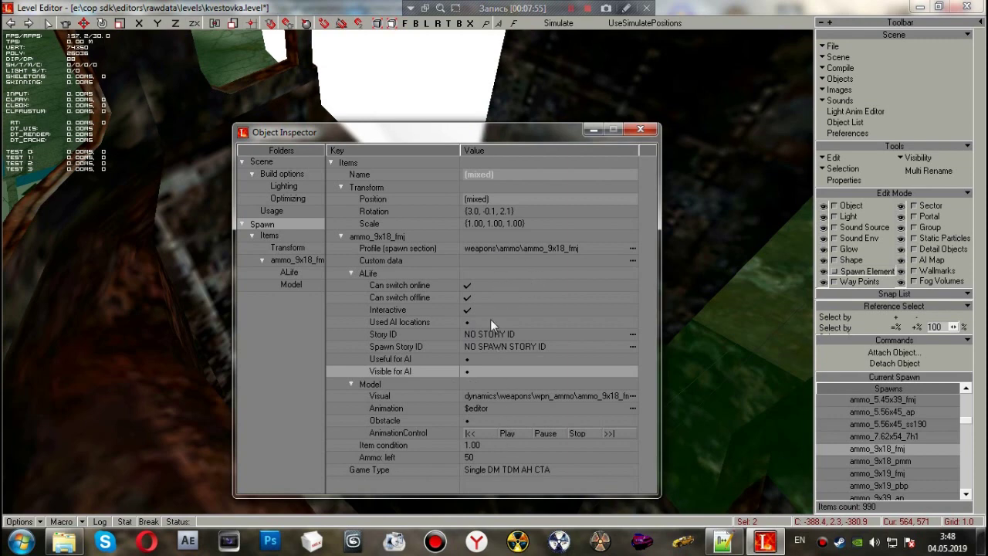
Step: Load the [secret] text with the kve_hiding_place_1 name from file into the two ammo boxes' custom data
{"action": "left_click", "coordinate": [478, 263]}
{"action": "left_click", "coordinate": [477, 263]}
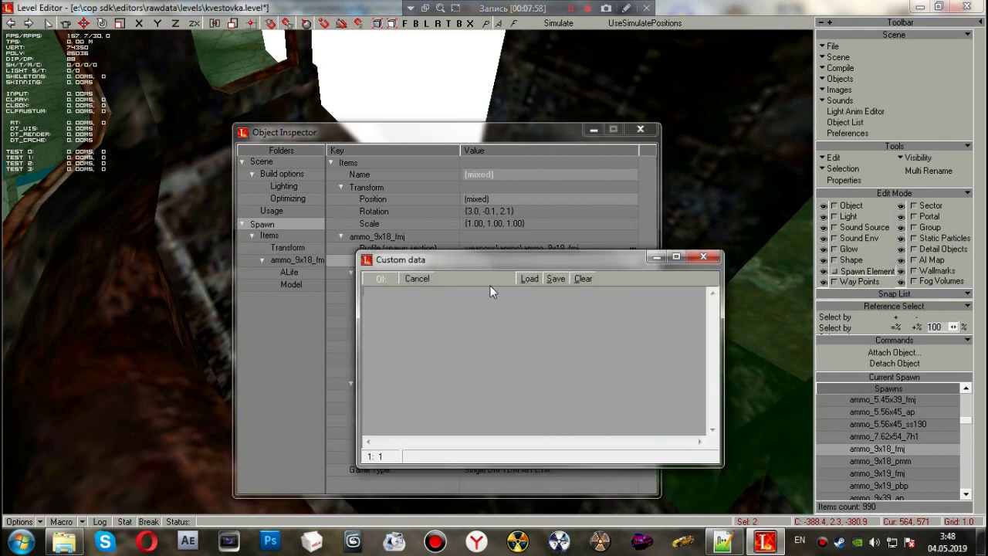
{"action": "left_click", "coordinate": [524, 283]}
{"action": "double_click", "coordinate": [444, 350]}
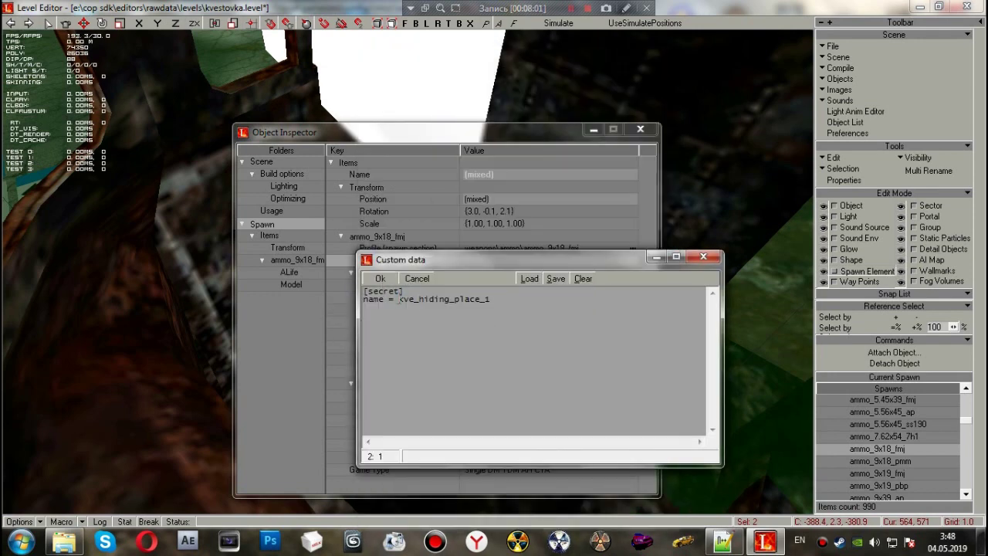
Step: Copy kve_hiding_place_1 from secret_kvestovka.ltx in Notepad++, paste it as the name in Level Editor's custom data, and accept it
{"action": "left_click_drag", "start_coordinate": [398, 299], "coordinate": [494, 301]}
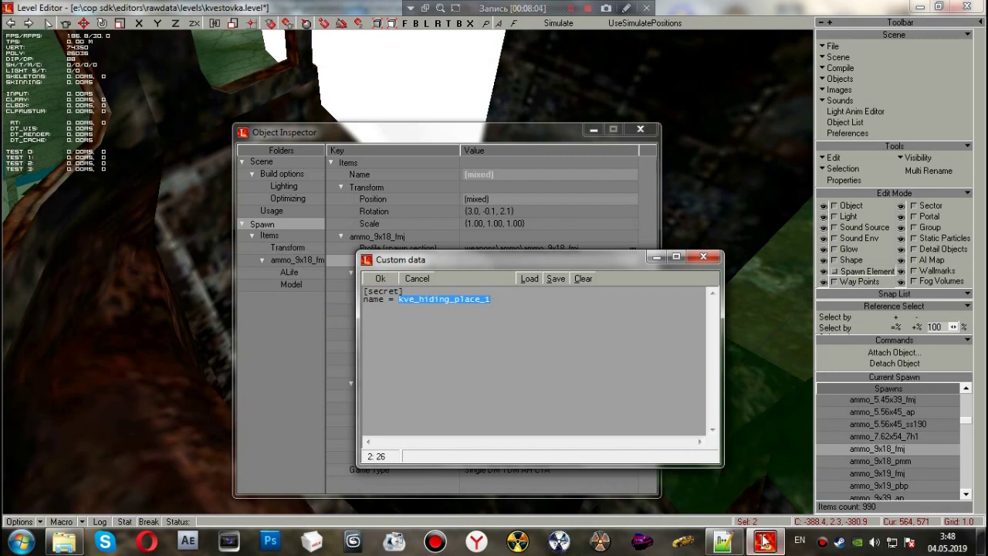
{"action": "left_click", "coordinate": [723, 540]}
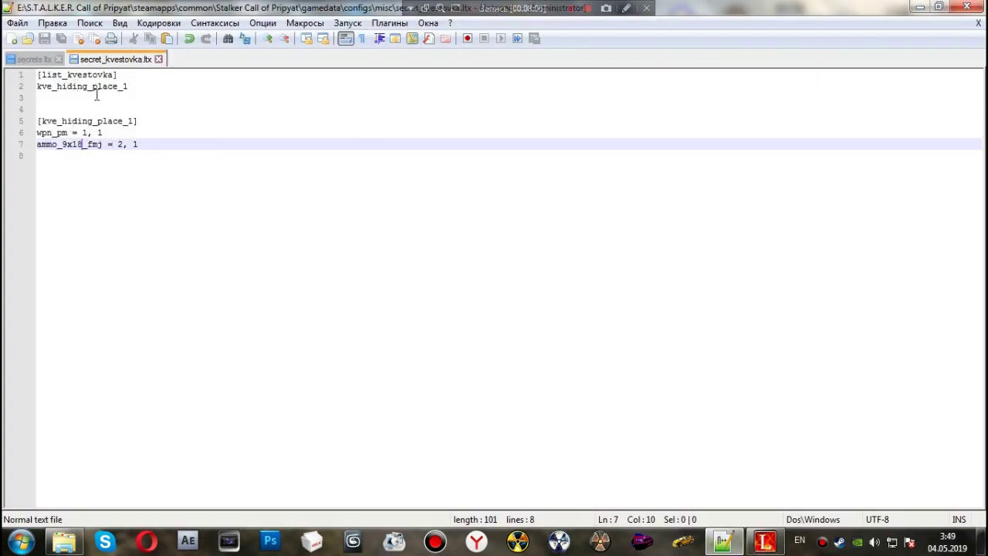
{"action": "double_click", "coordinate": [106, 121]}
{"action": "key", "text": "ctrl+c"}
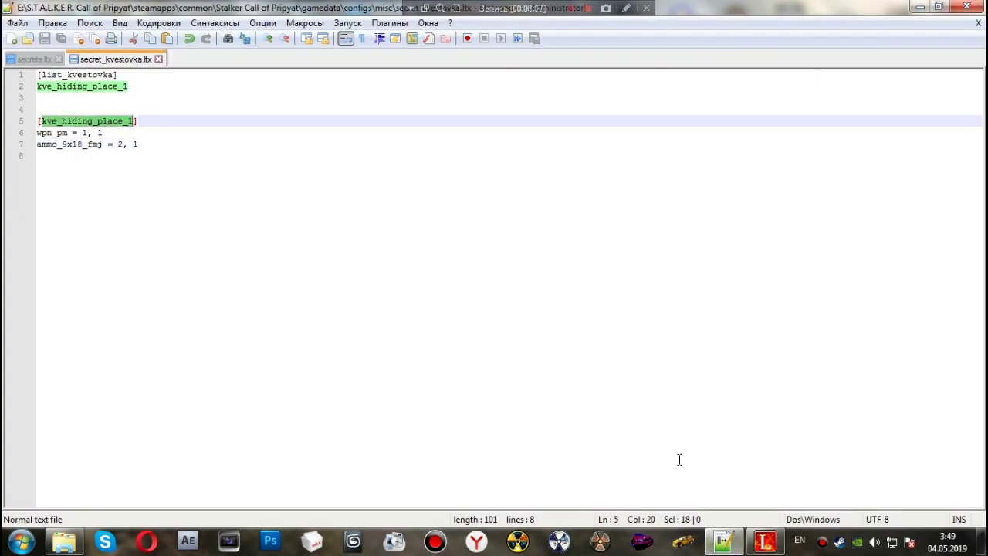
{"action": "left_click", "coordinate": [764, 540]}
{"action": "key", "text": "ctrl+v"}
{"action": "left_click", "coordinate": [380, 279]}
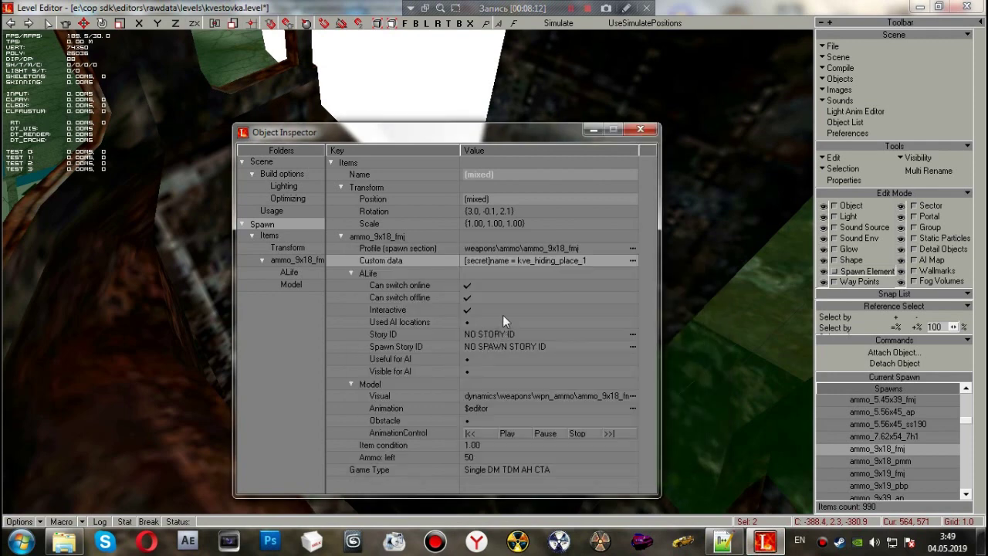
Step: Select a single ammo_9x18_fmj box and check its individual properties, including the custom data
{"action": "left_click", "coordinate": [640, 129]}
{"action": "left_click", "coordinate": [437, 343]}
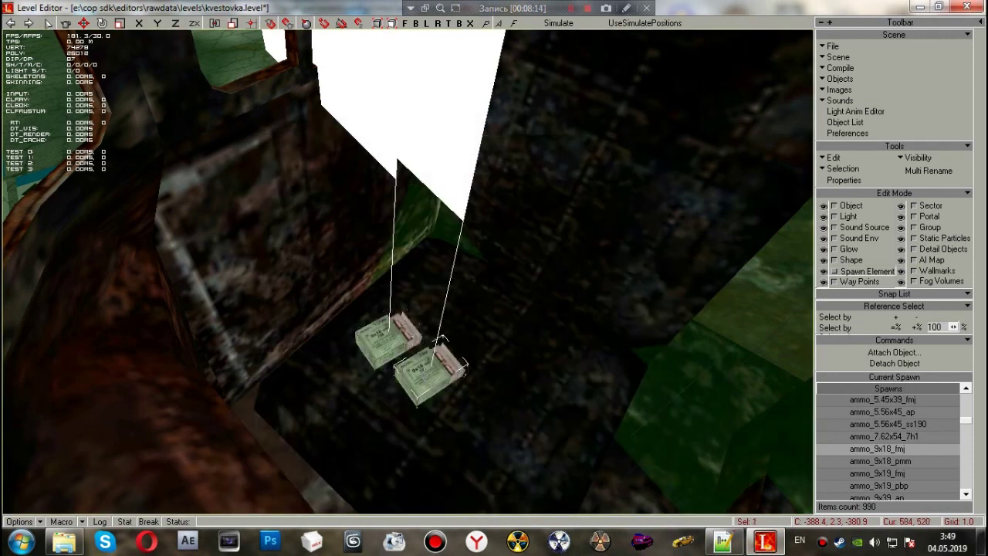
{"action": "key", "text": "Return"}
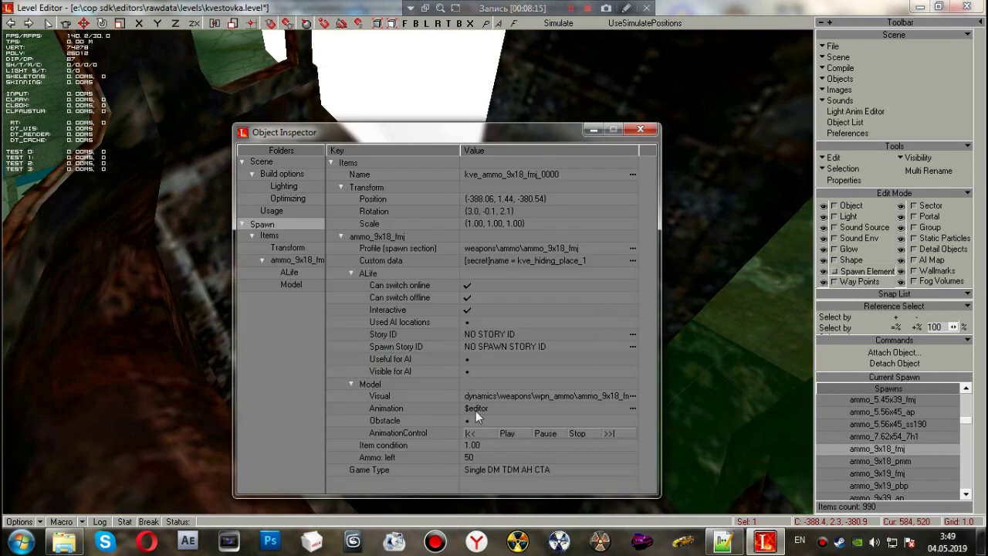
{"action": "left_click", "coordinate": [640, 129]}
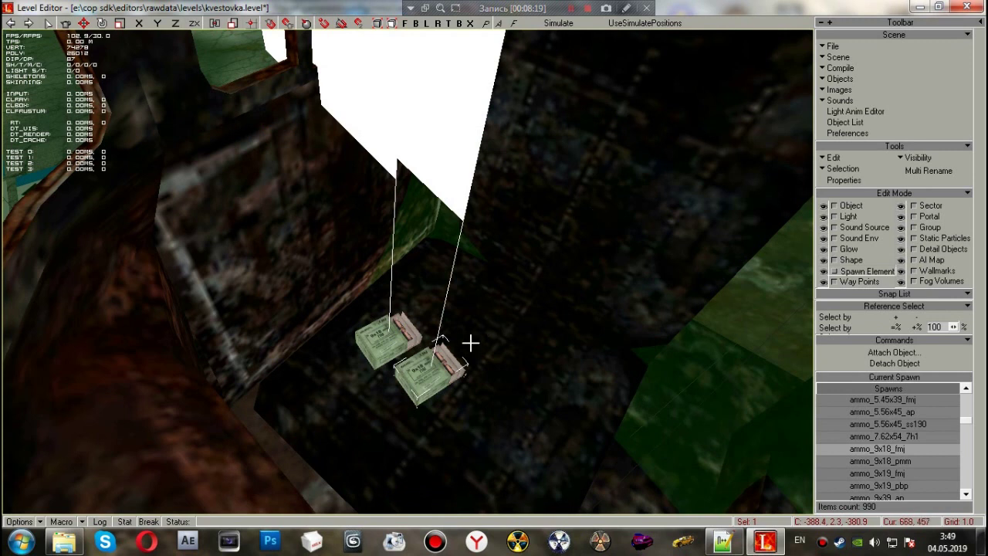
Step: Place one pm spawn element beside the ammo boxes in the truck cab and rotate it so the pistol lies flat
{"action": "left_click_drag", "start_coordinate": [470, 342], "coordinate": [467, 380], "text": "shift"}
{"action": "scroll", "coordinate": [889, 455], "scroll_direction": "up", "scroll_amount": 3}
{"action": "left_click", "coordinate": [827, 449]}
{"action": "scroll", "coordinate": [865, 459], "scroll_direction": "down", "scroll_amount": 3}
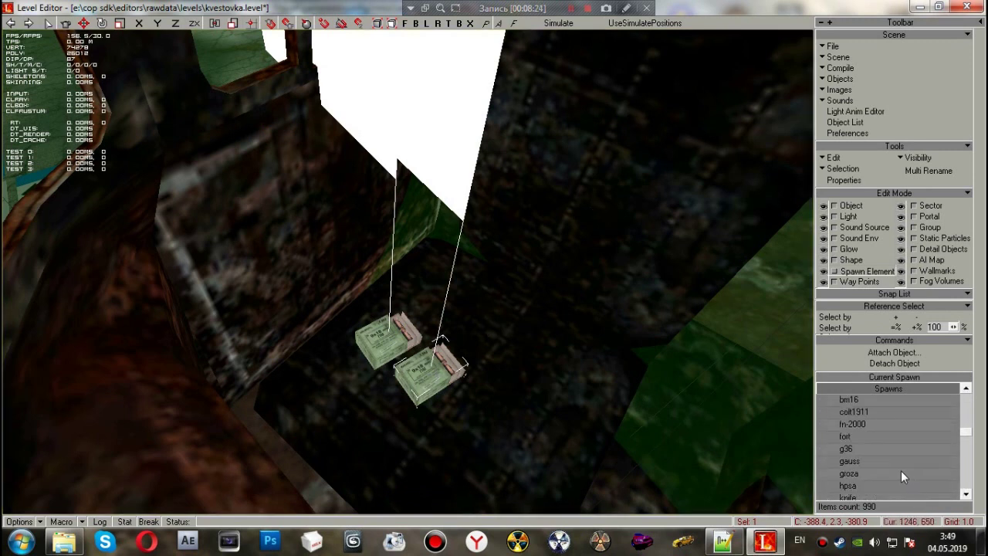
{"action": "scroll", "coordinate": [871, 462], "scroll_direction": "down", "scroll_amount": 3}
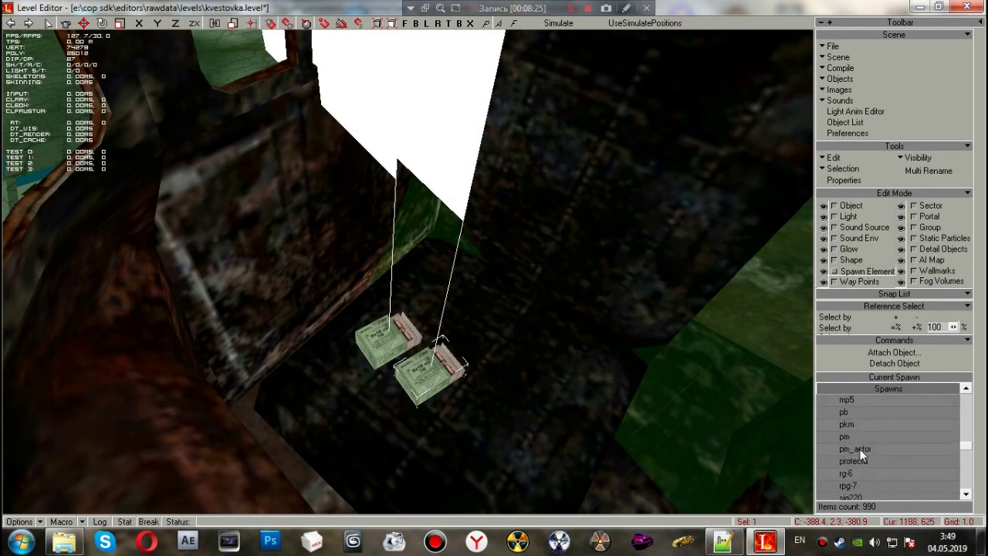
{"action": "left_click", "coordinate": [848, 436]}
{"action": "left_click", "coordinate": [487, 423]}
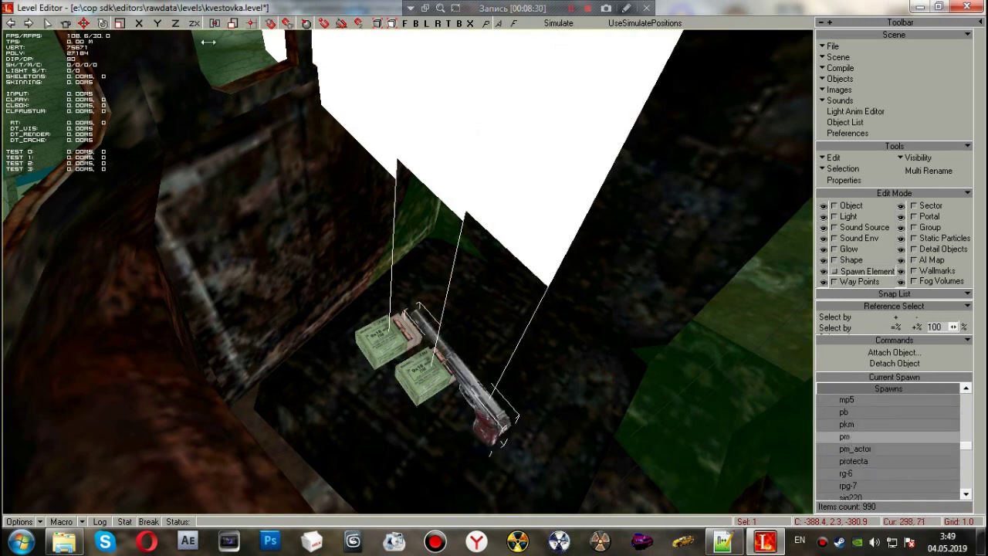
{"action": "left_click_drag", "start_coordinate": [500, 433], "coordinate": [675, 405]}
{"action": "left_click_drag", "start_coordinate": [754, 419], "coordinate": [739, 426]}
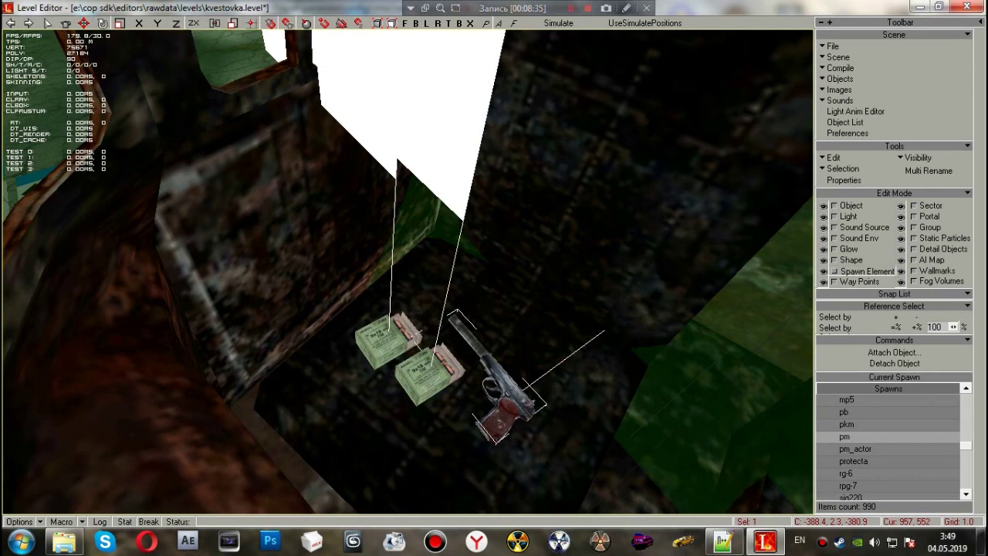
Step: Turn off Used AI locations, Useful for AI and Visible for AI in the pm pistol's properties
{"action": "double_click", "coordinate": [491, 422]}
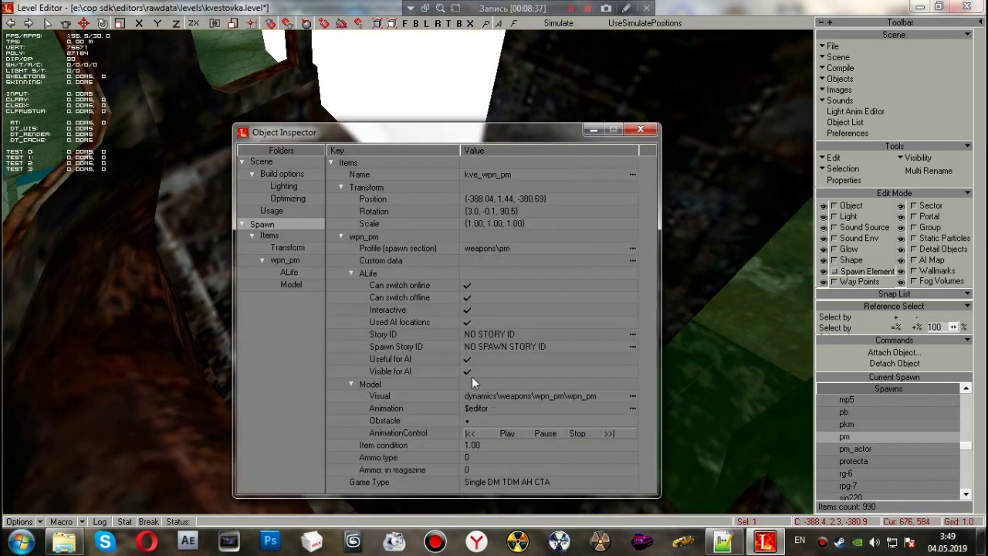
{"action": "left_click", "coordinate": [471, 322]}
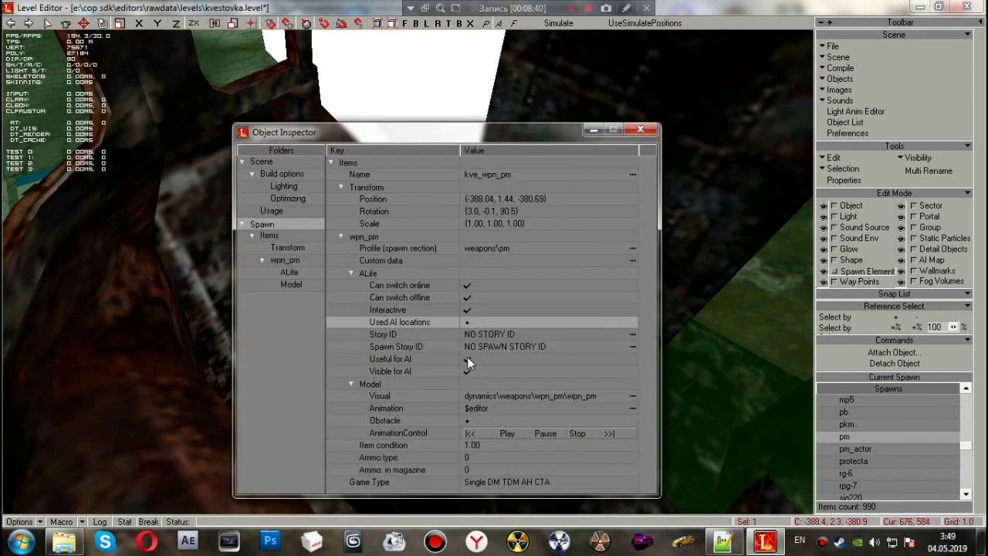
{"action": "left_click", "coordinate": [467, 358]}
{"action": "left_click", "coordinate": [467, 371]}
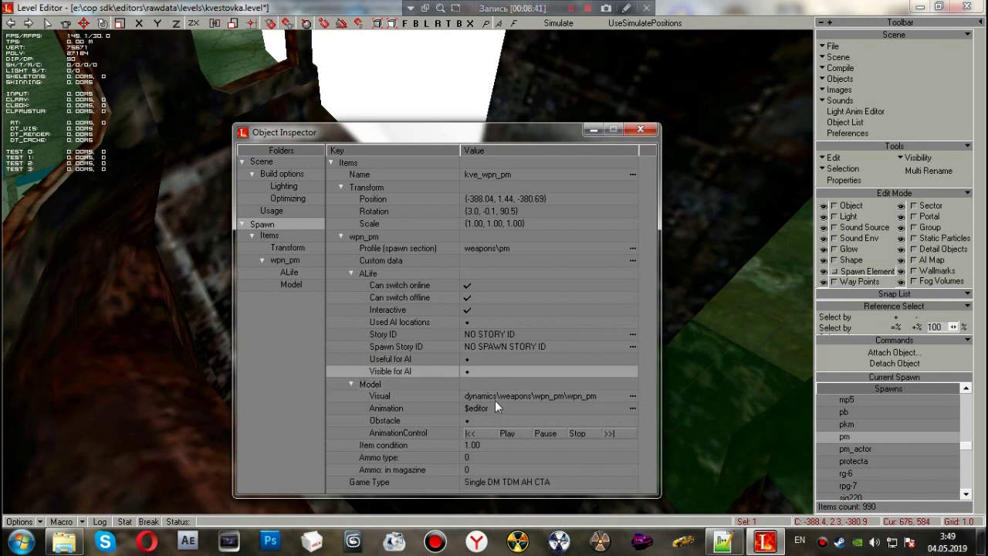
Step: Set the pistol's ammo in magazine to 8
{"action": "left_click", "coordinate": [473, 467]}
{"action": "left_click", "coordinate": [473, 467]}
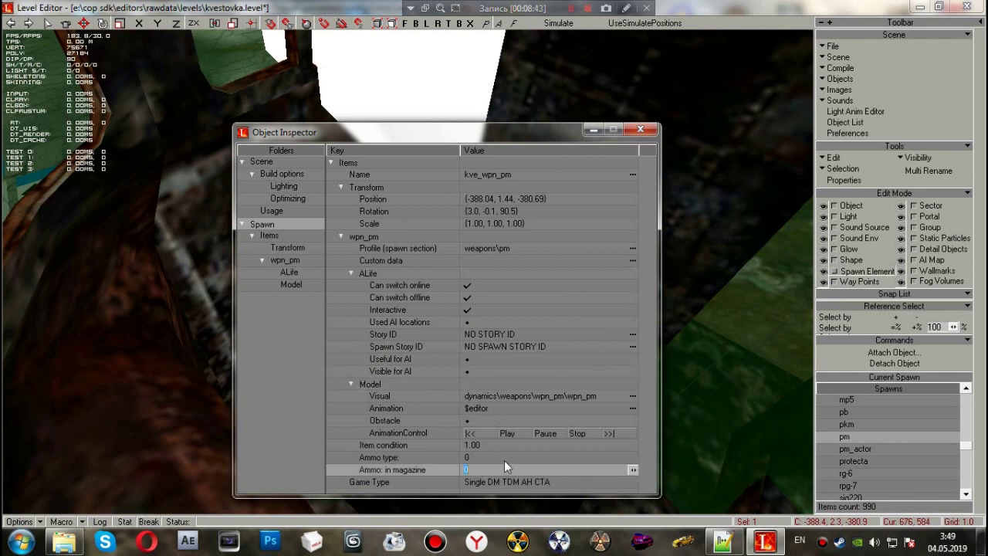
{"action": "type", "text": "8"}
{"action": "key", "text": "Return"}
Step: Load тайник вещь.txt from the import folder into the pistol's custom data
{"action": "left_click", "coordinate": [482, 261]}
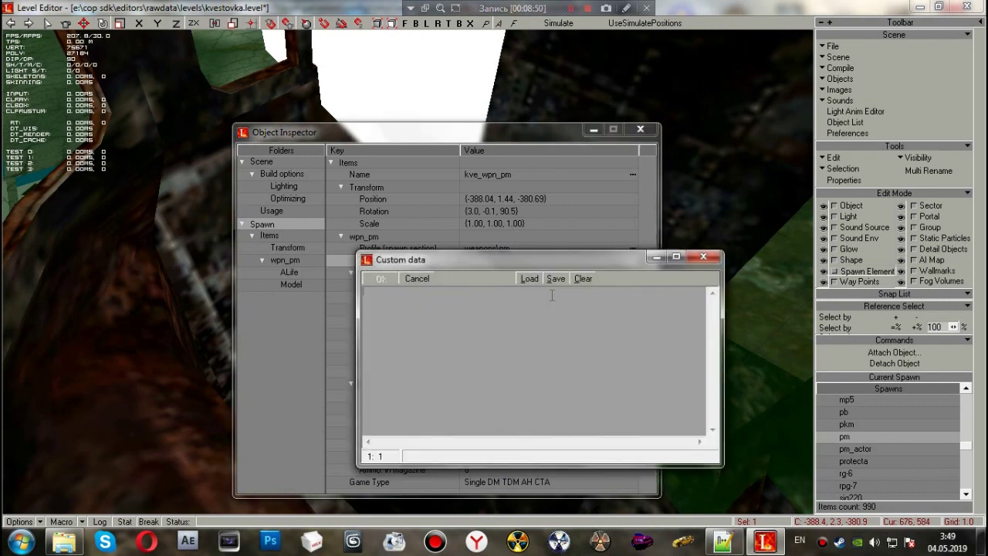
{"action": "left_click", "coordinate": [526, 281]}
{"action": "left_click", "coordinate": [429, 297]}
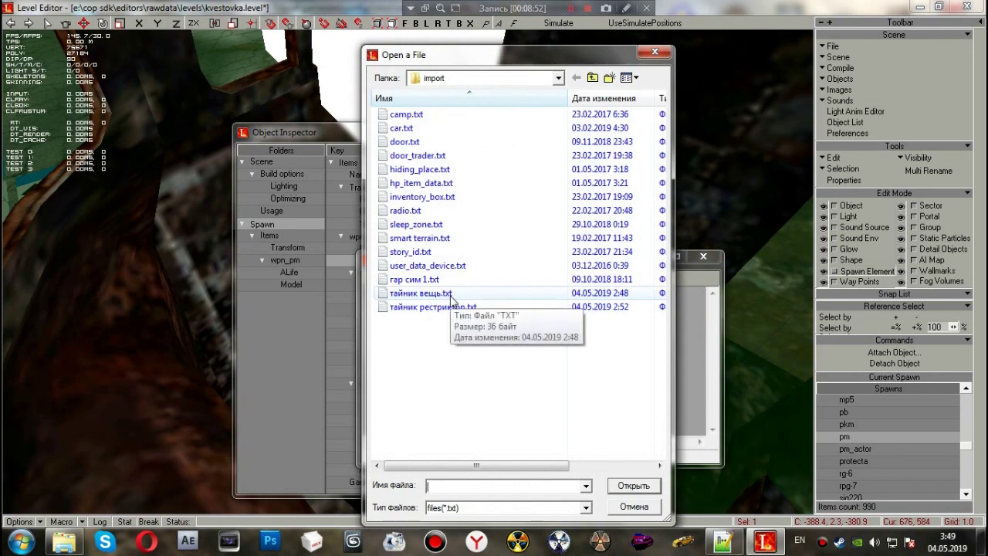
{"action": "double_click", "coordinate": [430, 297]}
Step: Compare the custom data name with kve_hiding_place_1 in Notepad++, return to Level Editor, accept the data and close the pistol's properties
{"action": "left_click_drag", "start_coordinate": [373, 292], "coordinate": [405, 292]}
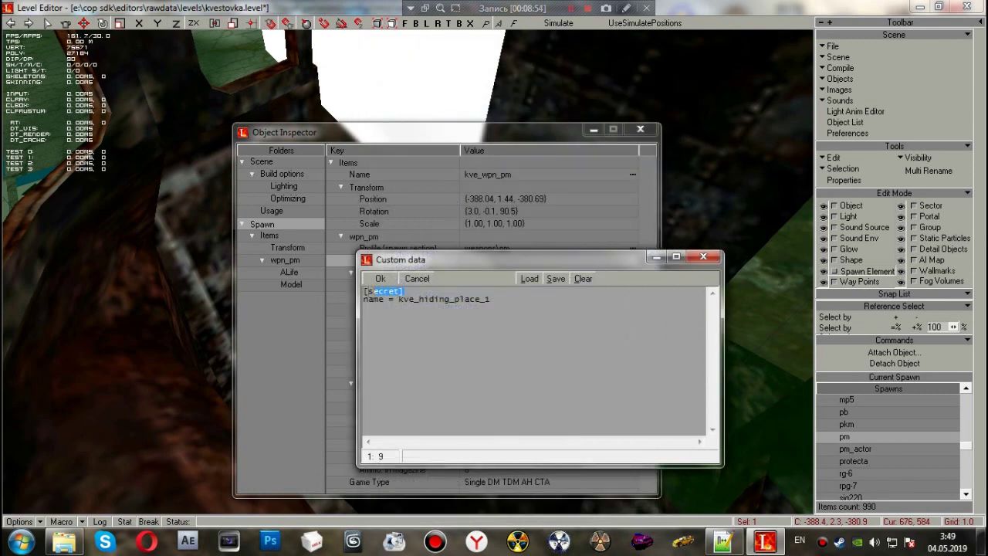
{"action": "left_click", "coordinate": [460, 299]}
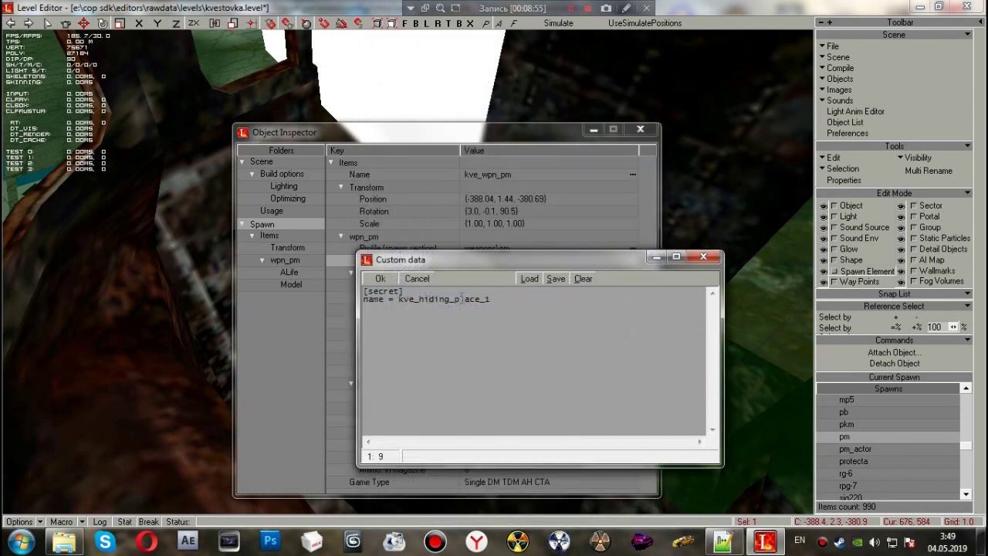
{"action": "left_click", "coordinate": [723, 540]}
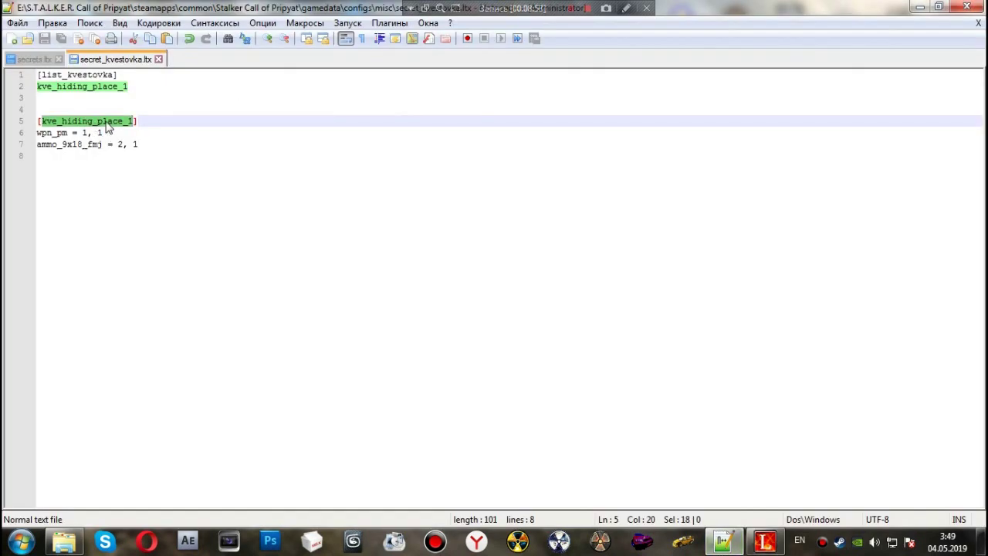
{"action": "left_click", "coordinate": [764, 540]}
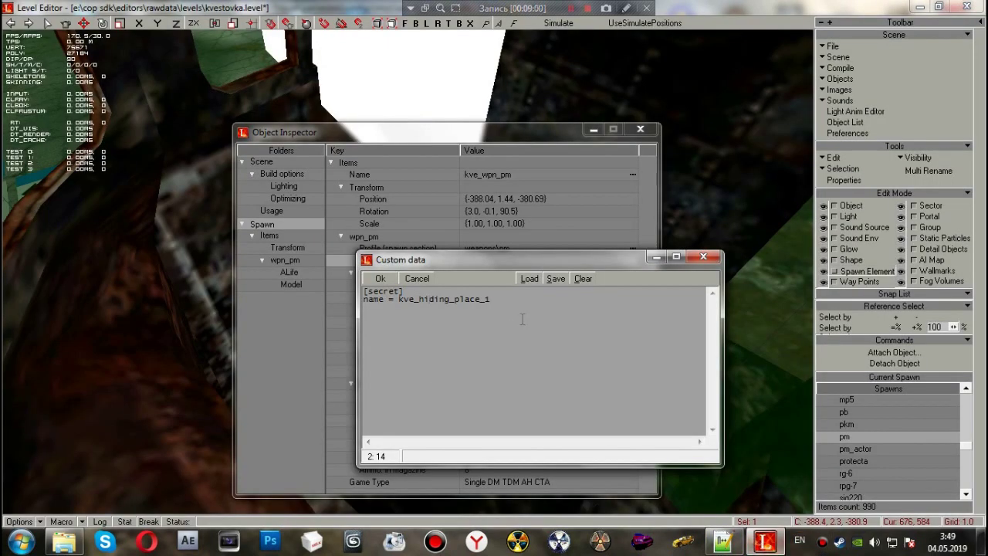
{"action": "double_click", "coordinate": [461, 299]}
{"action": "left_click", "coordinate": [382, 277]}
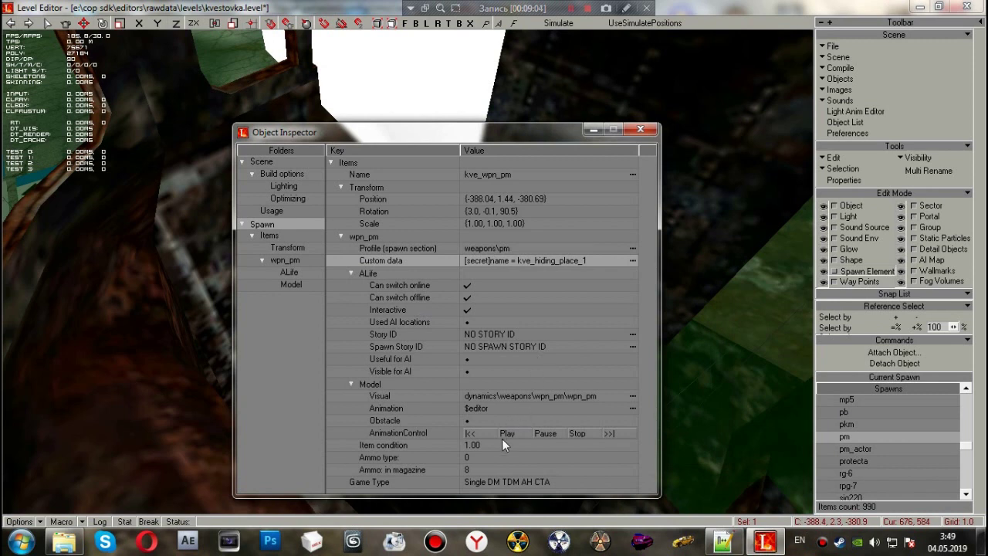
{"action": "left_click", "coordinate": [468, 322]}
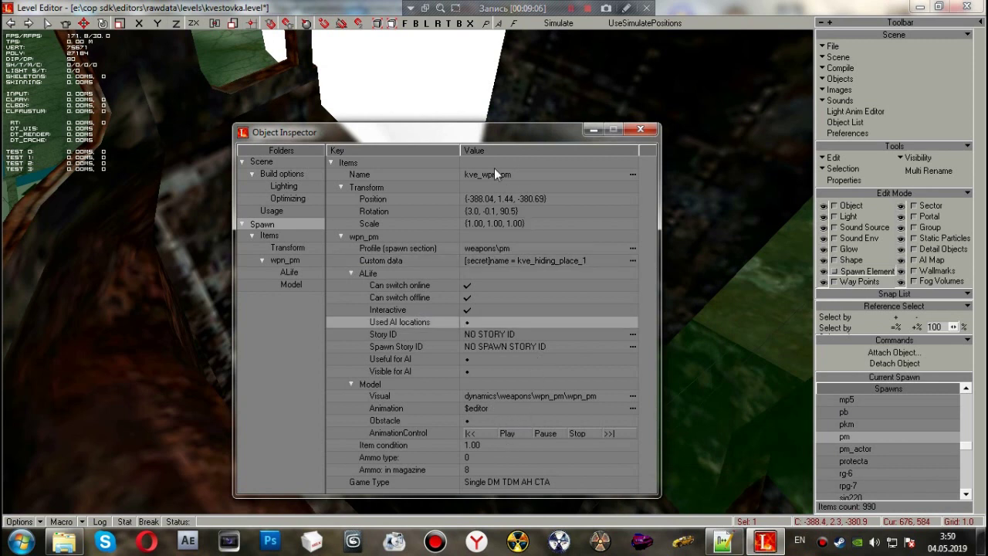
{"action": "left_click", "coordinate": [639, 132]}
Step: Save the kvestovka level
{"action": "left_click_drag", "start_coordinate": [507, 286], "coordinate": [525, 332], "text": "shift"}
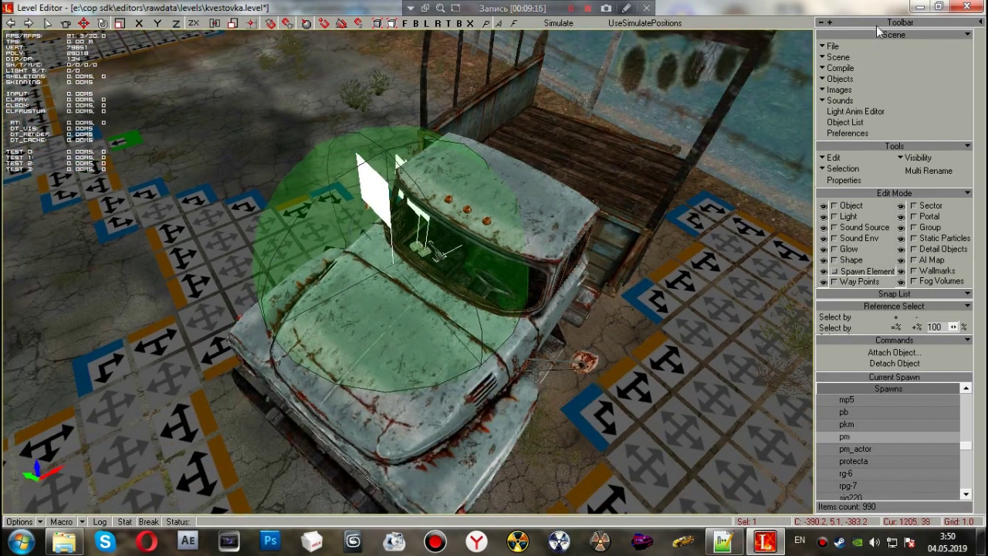
{"action": "left_click", "coordinate": [832, 46]}
{"action": "left_click", "coordinate": [809, 75]}
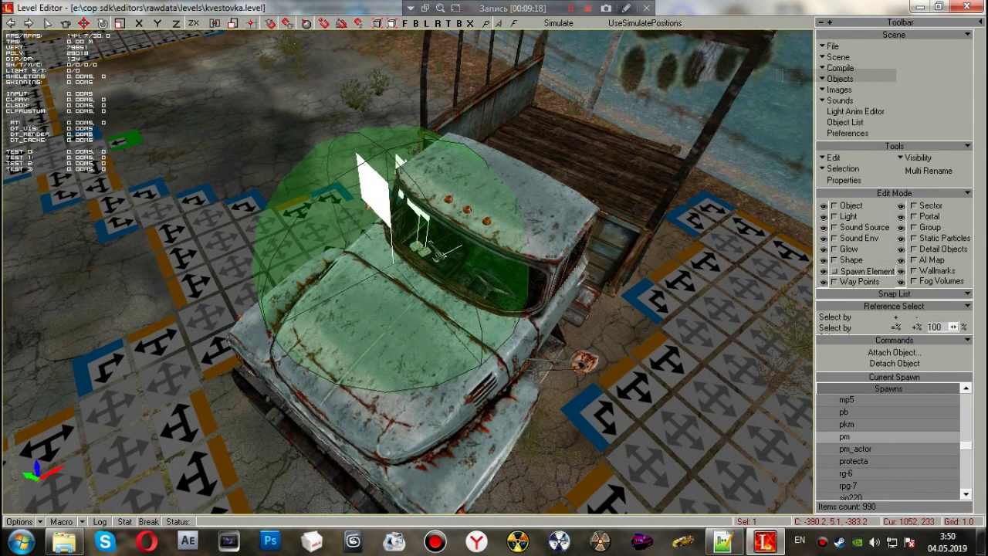
Step: Validate the scene, and dismiss the validation message and the log
{"action": "left_click", "coordinate": [840, 71]}
{"action": "key", "text": "Escape"}
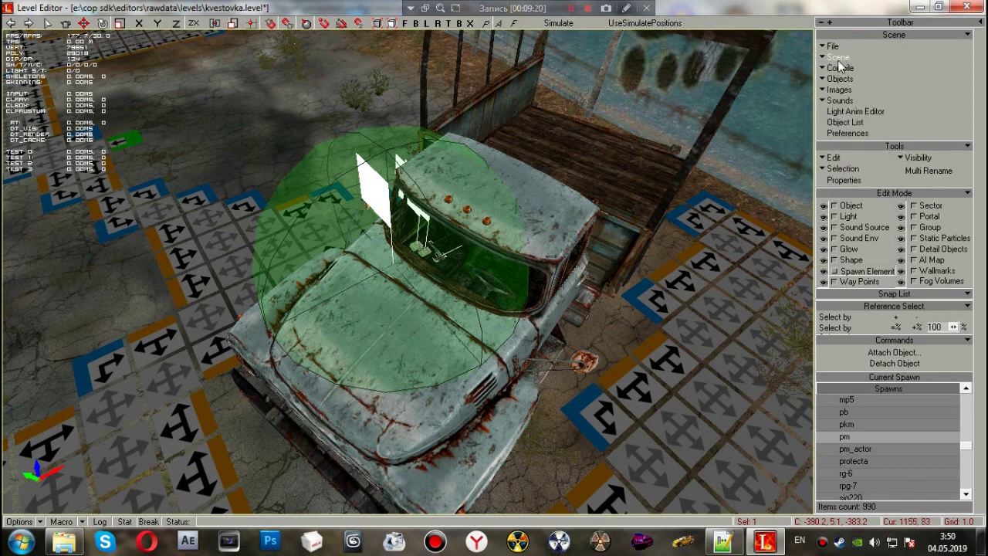
{"action": "left_click", "coordinate": [838, 56]}
{"action": "left_click", "coordinate": [811, 88]}
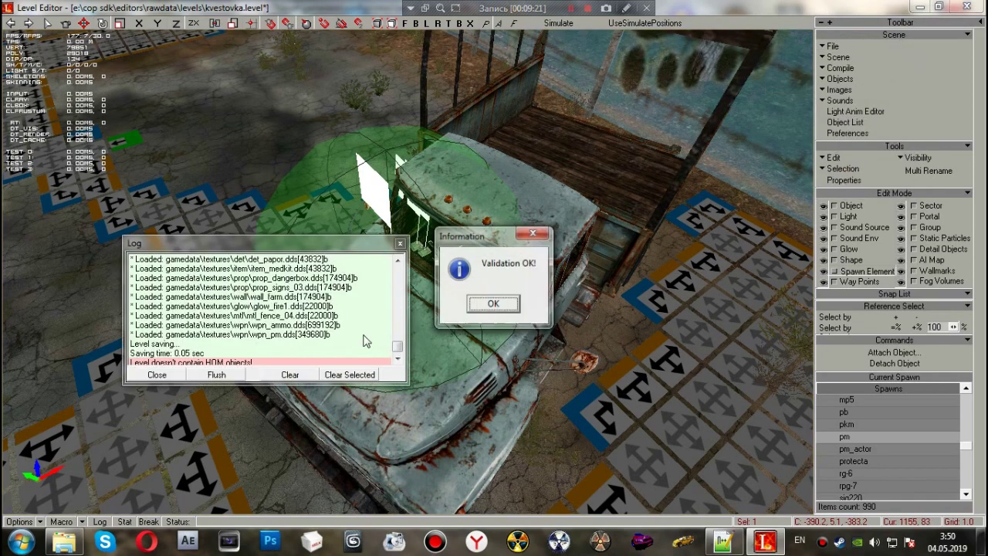
{"action": "left_click", "coordinate": [476, 301]}
{"action": "left_click", "coordinate": [400, 244]}
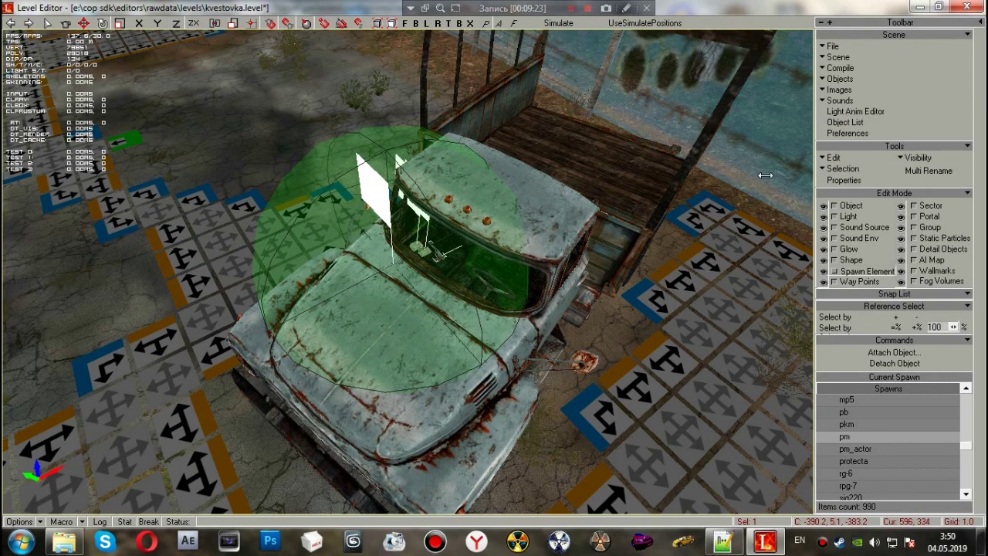
Step: Compile the level's game data, confirming the game export
{"action": "left_click", "coordinate": [838, 68]}
{"action": "left_click", "coordinate": [815, 95]}
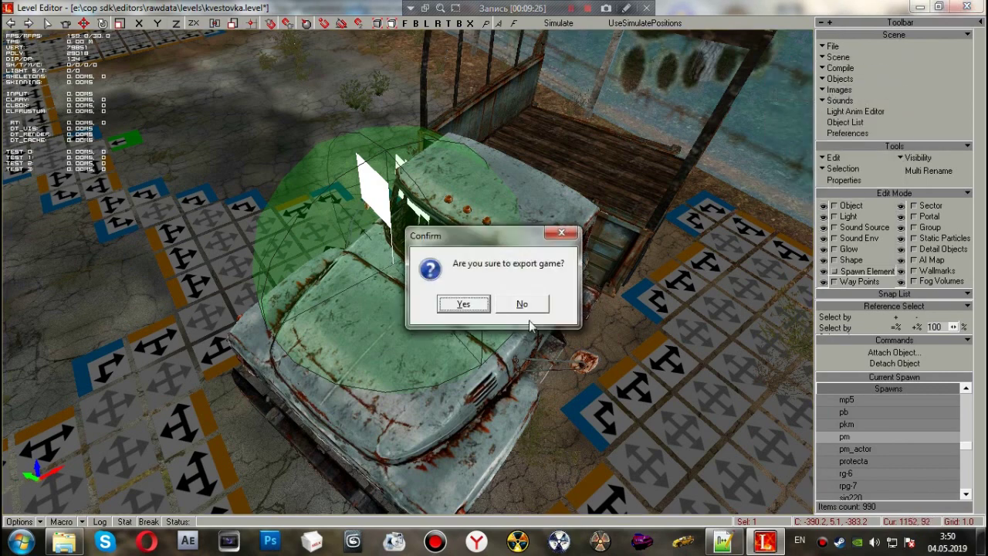
{"action": "left_click", "coordinate": [471, 310]}
{"action": "left_click", "coordinate": [475, 307]}
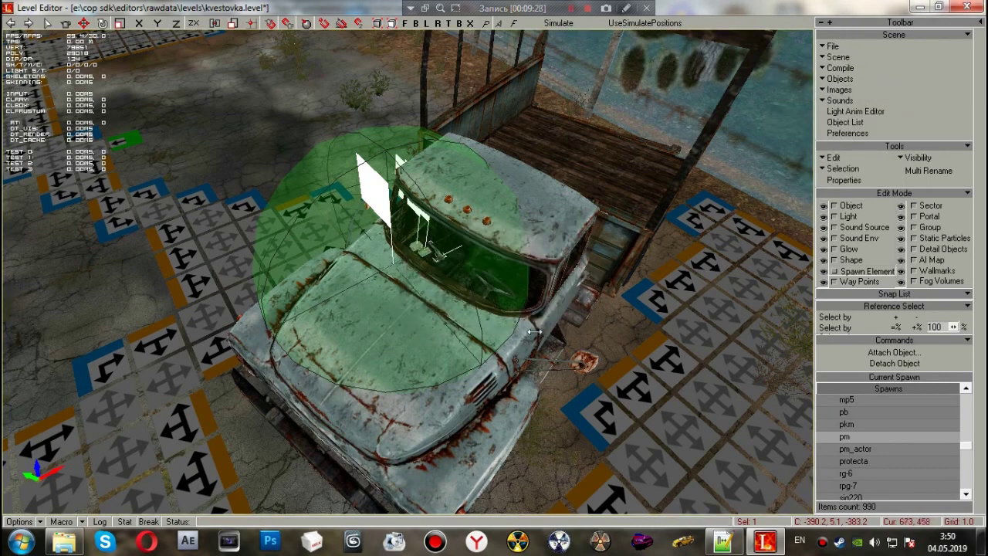
Step: Close Level Editor with the scene changes saved, and switch to the editors folder in Windows Explorer
{"action": "left_click", "coordinate": [966, 6]}
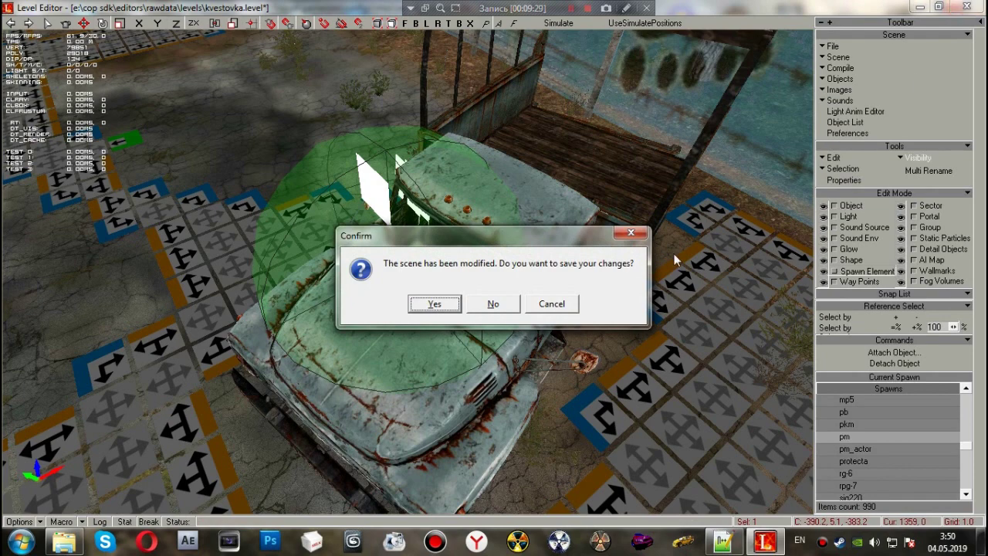
{"action": "left_click", "coordinate": [435, 304]}
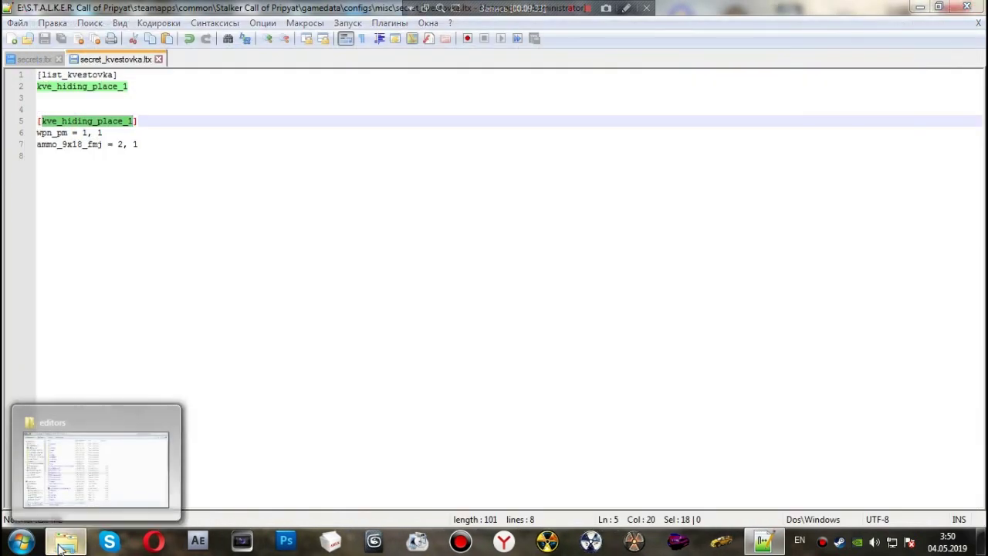
{"action": "left_click", "coordinate": [64, 544]}
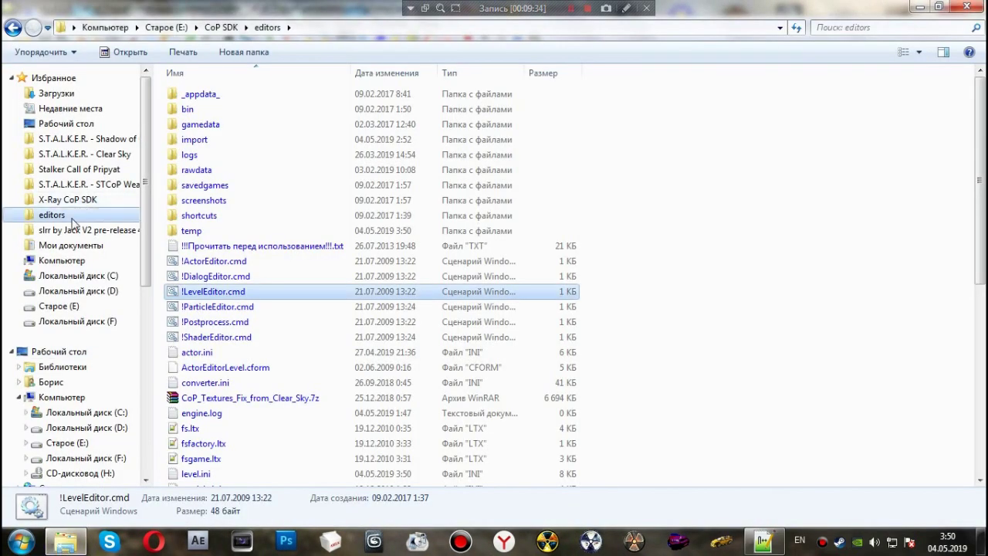
Step: Open Компиляция_спавна.cmd in the editors folder for editing, check its level name argument, and close it
{"action": "left_click", "coordinate": [259, 336]}
{"action": "scroll", "coordinate": [260, 401], "scroll_direction": "down", "scroll_amount": 8}
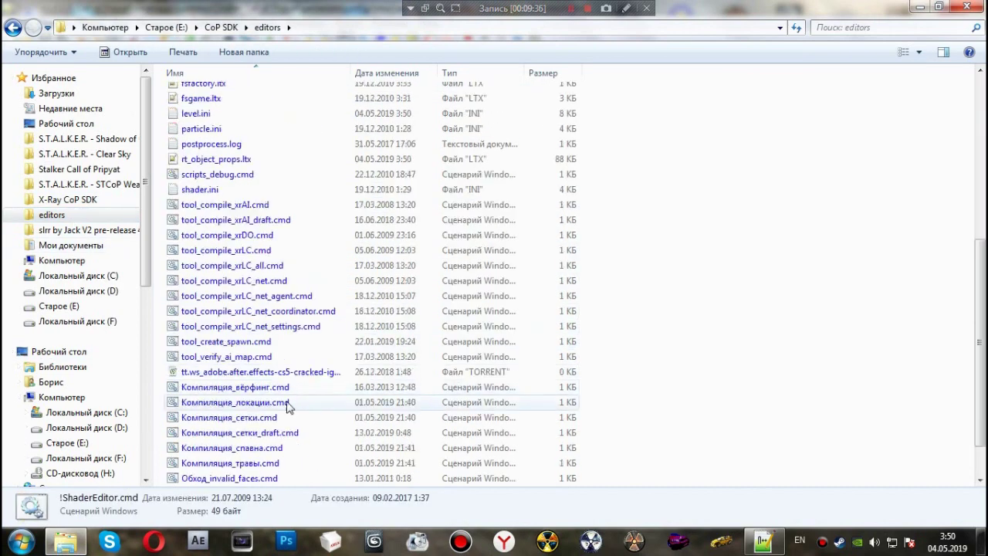
{"action": "left_click", "coordinate": [267, 449]}
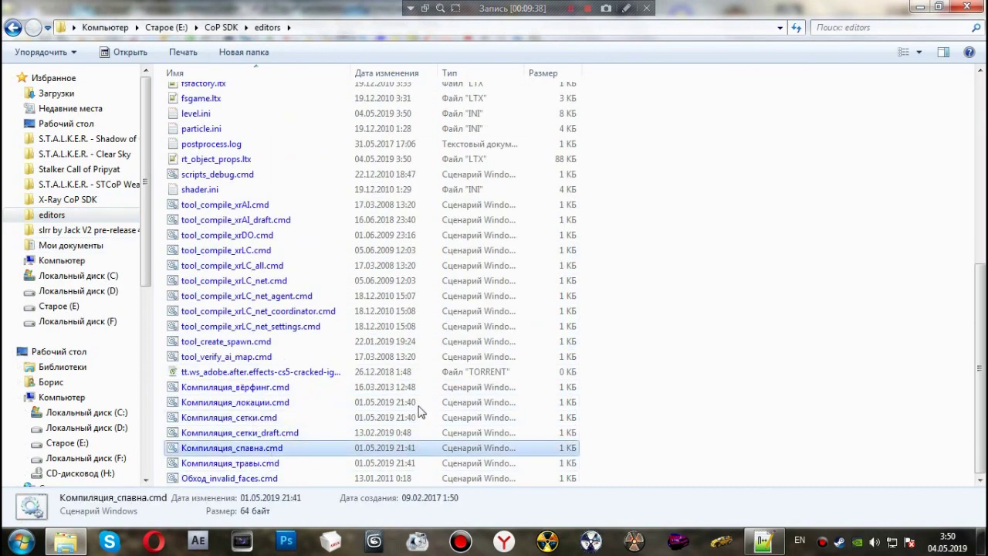
{"action": "right_click", "coordinate": [268, 452]}
{"action": "left_click", "coordinate": [336, 168]}
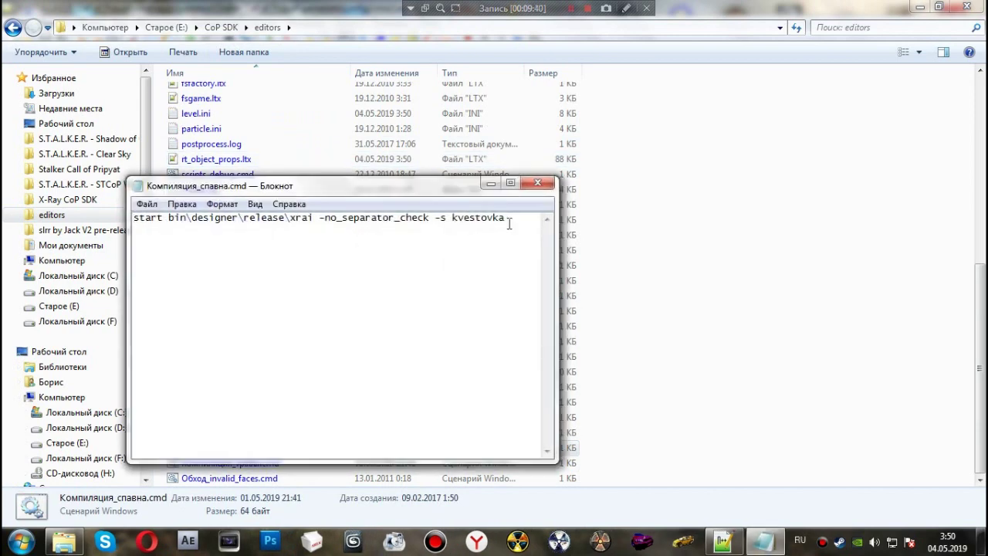
{"action": "key", "text": "shift+Left"}
{"action": "key", "text": "shift+Left"}
{"action": "key", "text": "shift+Left"}
{"action": "key", "text": "shift+Left"}
{"action": "key", "text": "shift+Left"}
{"action": "key", "text": "shift+Left"}
{"action": "key", "text": "shift+Left"}
{"action": "key", "text": "shift+Left"}
{"action": "left_click", "coordinate": [538, 183]}
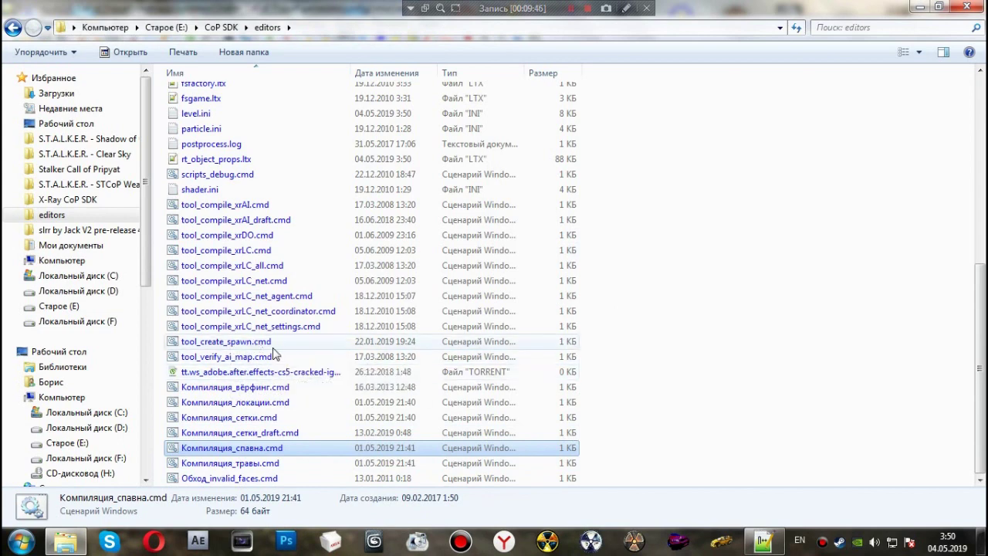
Step: Run Компиляция_спавна.cmd to compile the kvestovka spawn, and dismiss the completion message
{"action": "key", "text": "Return"}
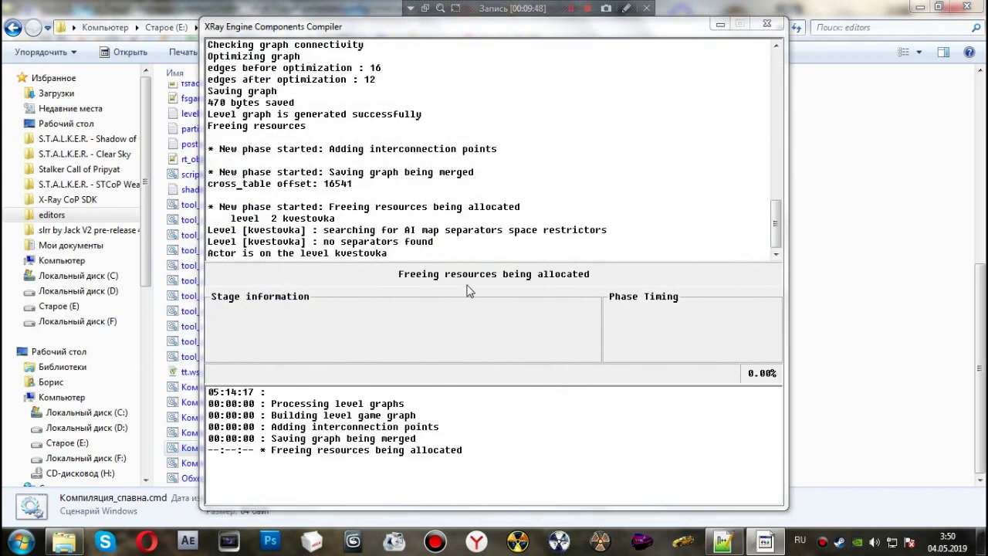
{"action": "left_click", "coordinate": [538, 319]}
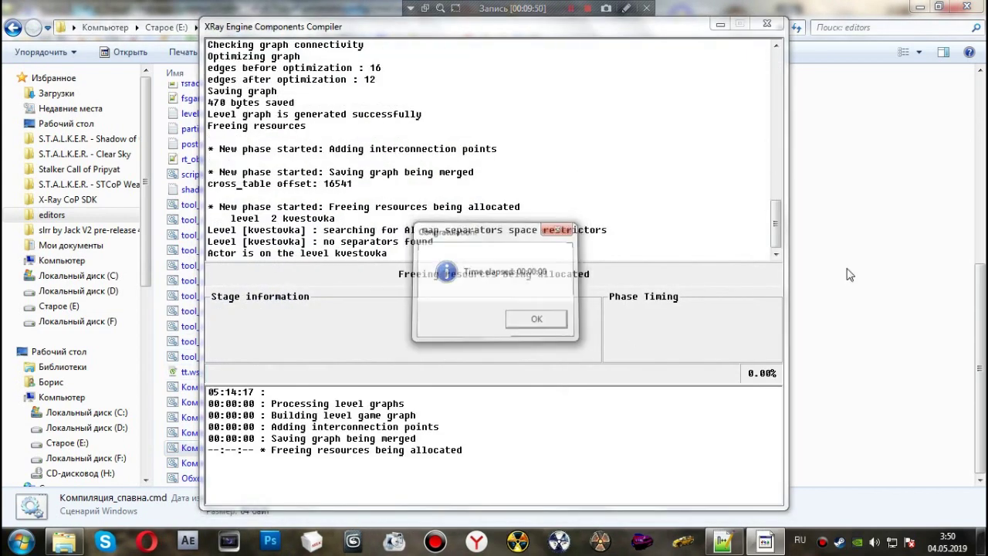
Step: Refresh the SDK's gamedata\spawns folder and copy the newly compiled kvestovka.spawn
{"action": "scroll", "coordinate": [417, 260], "scroll_direction": "up", "scroll_amount": 8}
{"action": "double_click", "coordinate": [216, 127]}
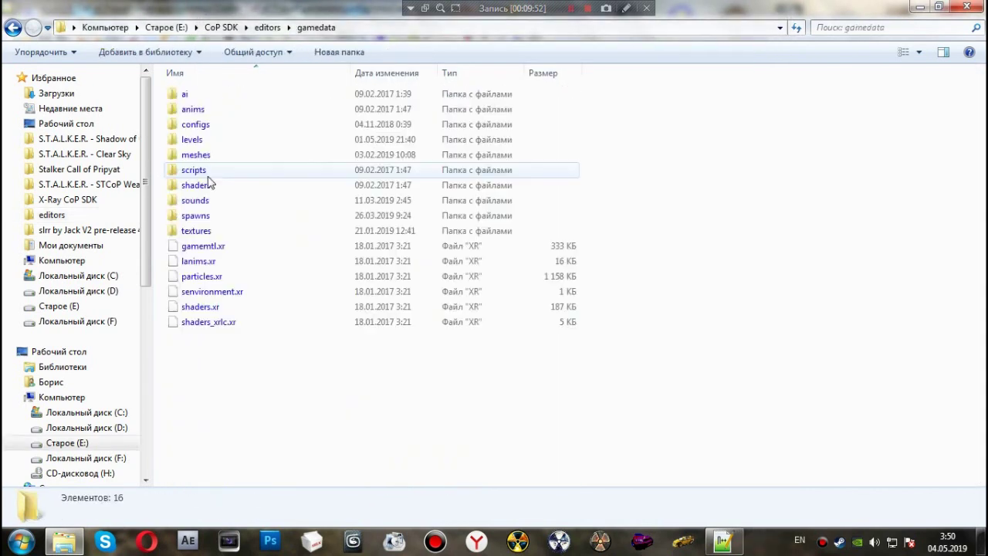
{"action": "double_click", "coordinate": [212, 216]}
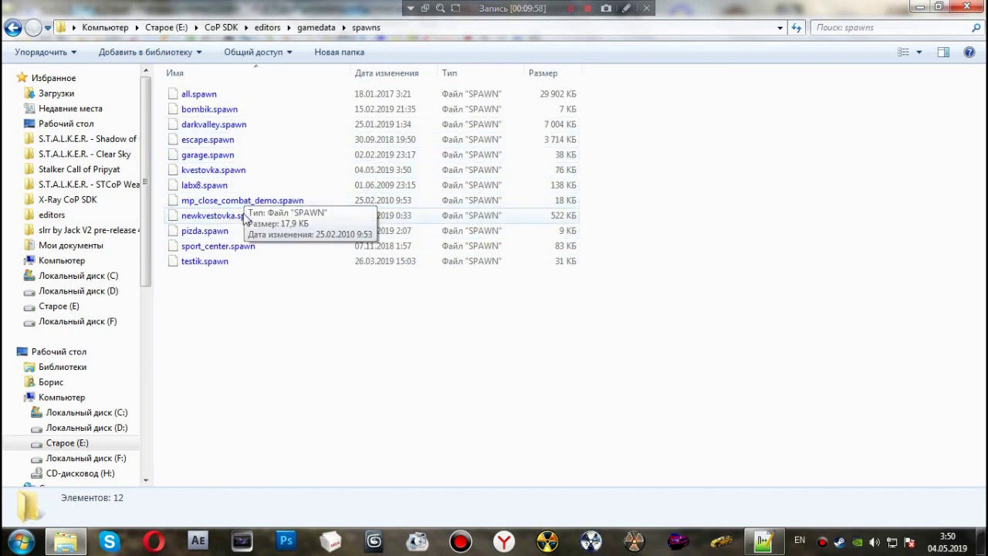
{"action": "right_click", "coordinate": [278, 284]}
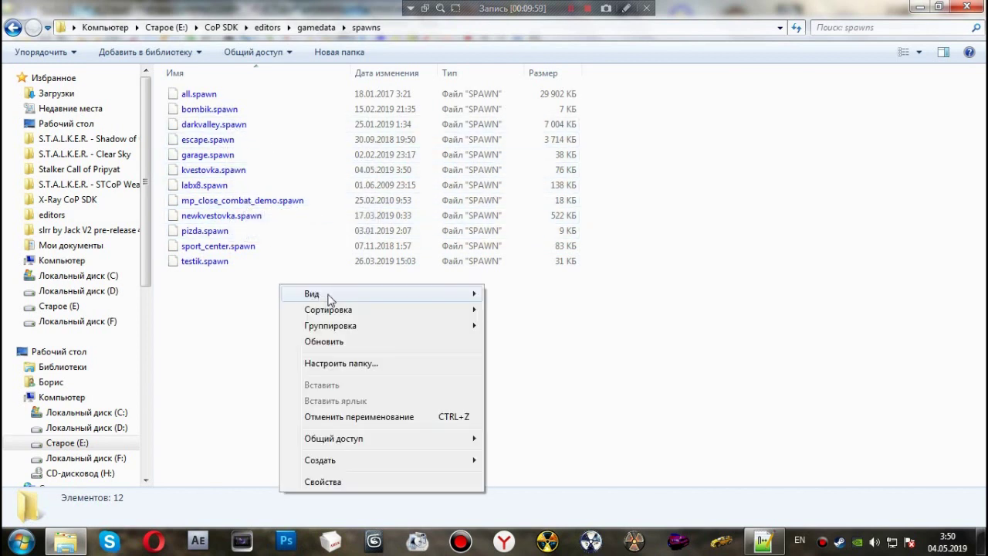
{"action": "left_click", "coordinate": [315, 341]}
{"action": "left_click", "coordinate": [247, 176]}
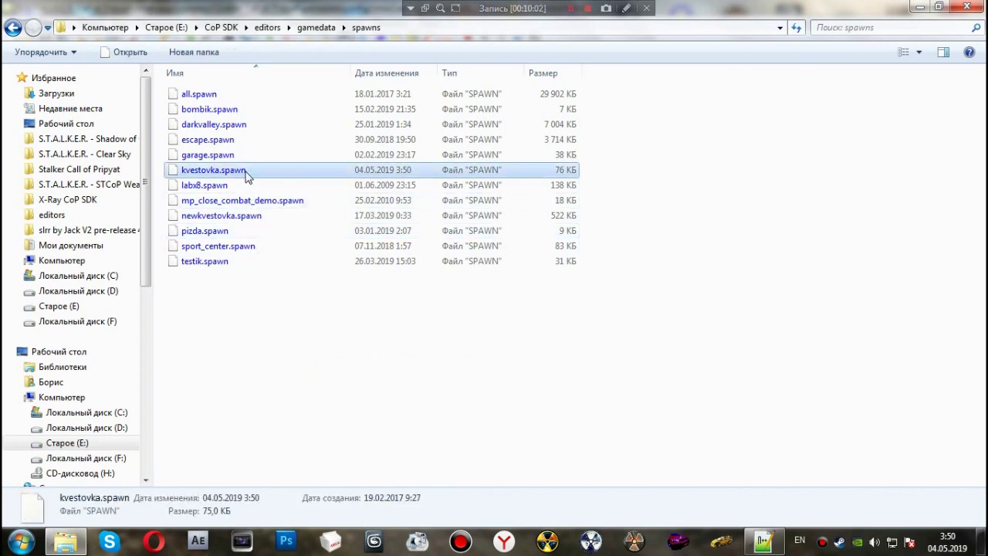
Step: Paste the copied kvestovka.spawn into the gamedata\spawns folder of Stalker Call of Pripyat
{"action": "left_click", "coordinate": [107, 173]}
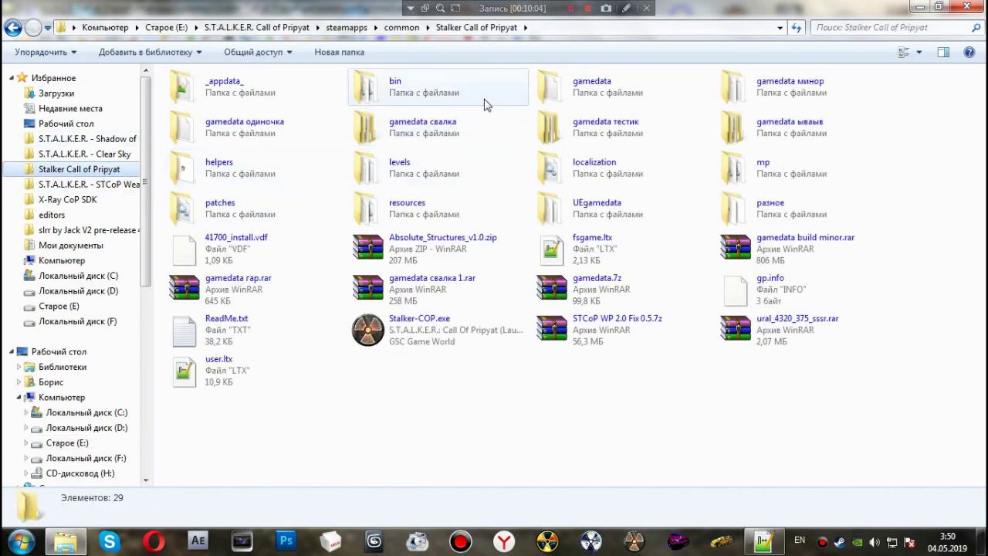
{"action": "double_click", "coordinate": [607, 85]}
{"action": "left_click", "coordinate": [208, 114]}
{"action": "double_click", "coordinate": [208, 114]}
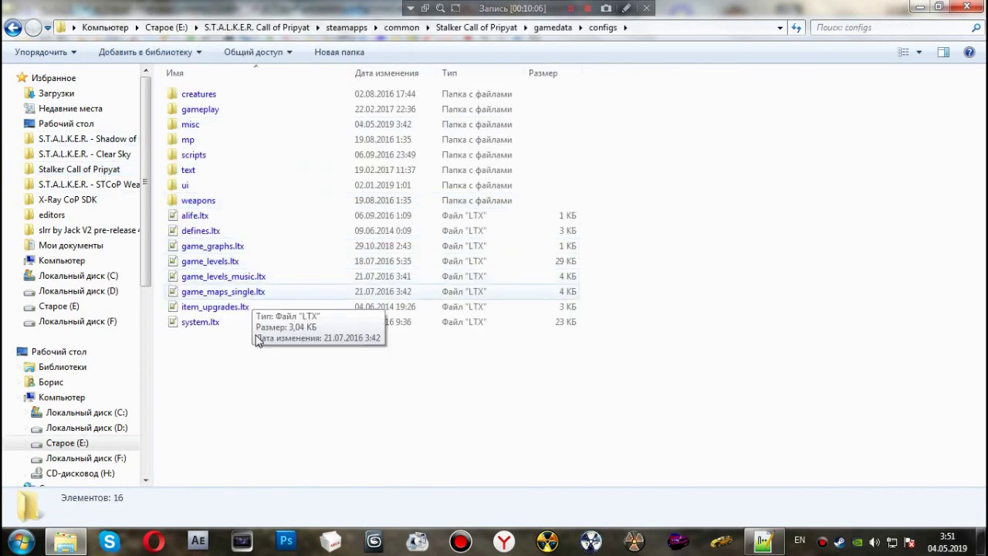
{"action": "left_click", "coordinate": [549, 29]}
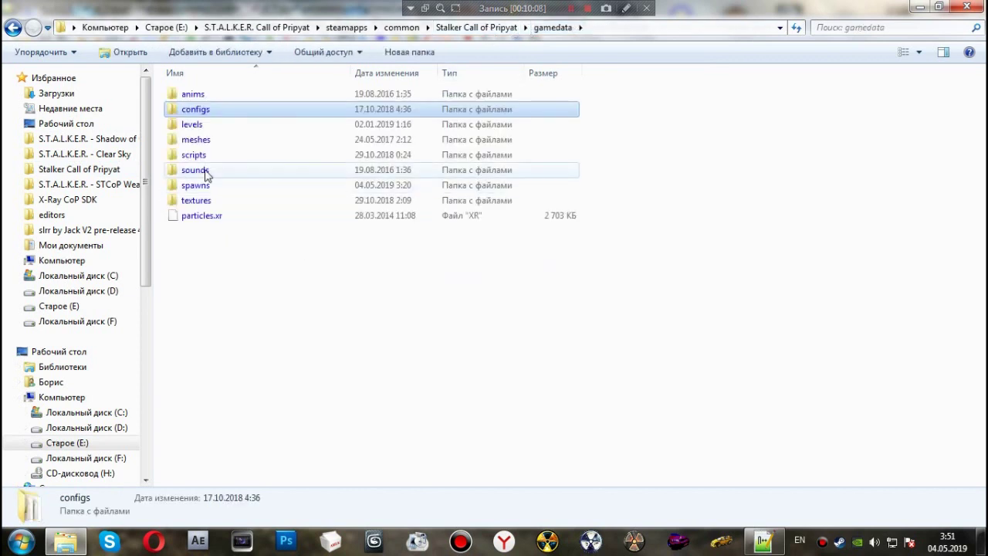
{"action": "double_click", "coordinate": [202, 186]}
{"action": "key", "text": "ctrl+v"}
Step: Delete the old all.spawn and rename kvestovka.spawn as all.spawn
{"action": "key", "text": "Up"}
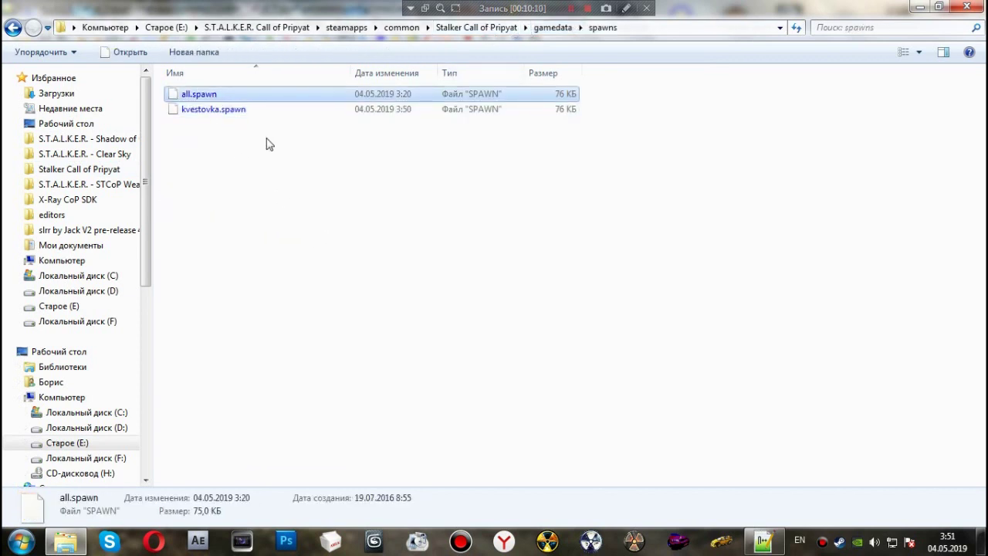
{"action": "key", "text": "Delete"}
{"action": "key", "text": "Return"}
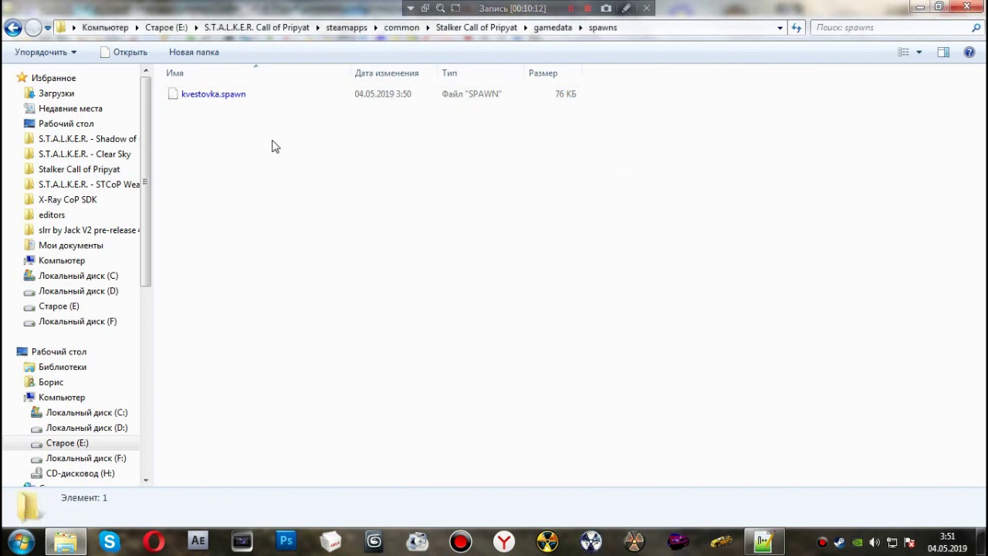
{"action": "left_click", "coordinate": [214, 96]}
{"action": "key", "text": "F2"}
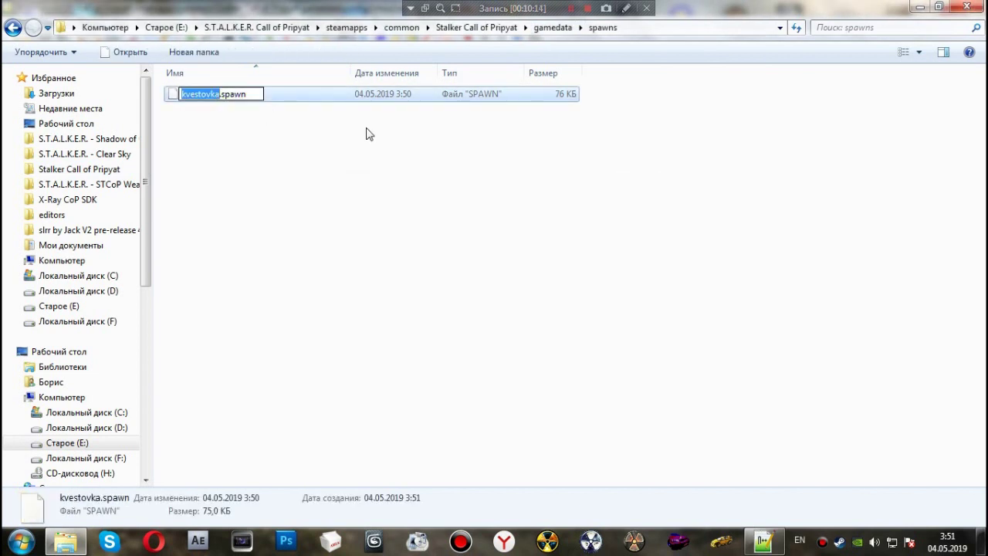
{"action": "type", "text": "all"}
{"action": "key", "text": "Return"}
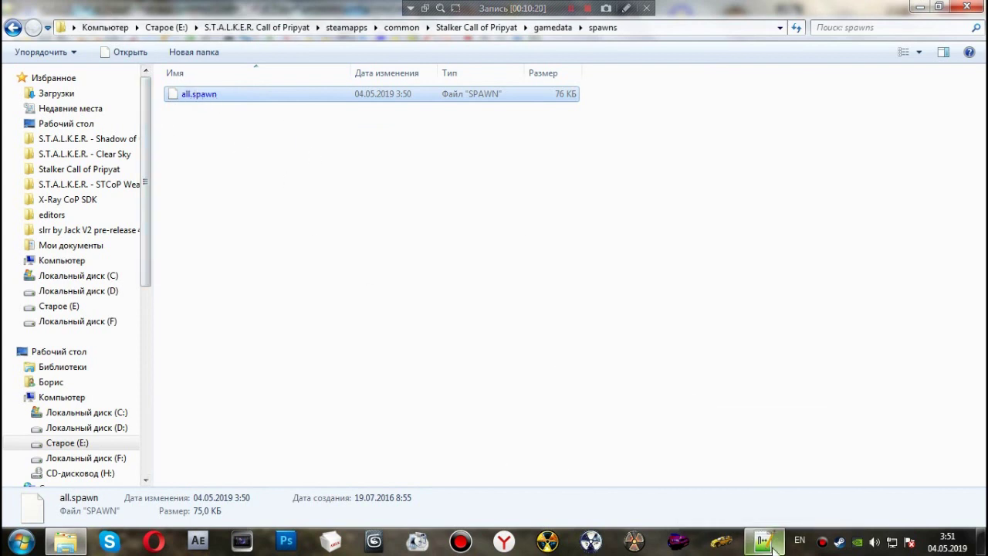
Step: Switch to Notepad++, review the kvestovka stash entries in secrets.ltx and secret_kvestovka.ltx, and close the editor and the folder window
{"action": "mouse_move", "coordinate": [771, 536]}
{"action": "left_click", "coordinate": [772, 470]}
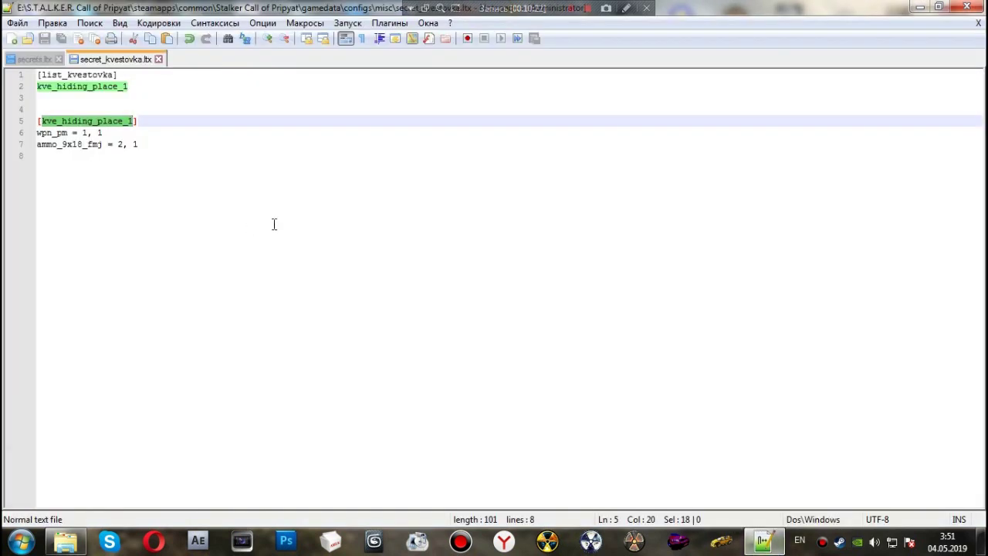
{"action": "left_click", "coordinate": [95, 127]}
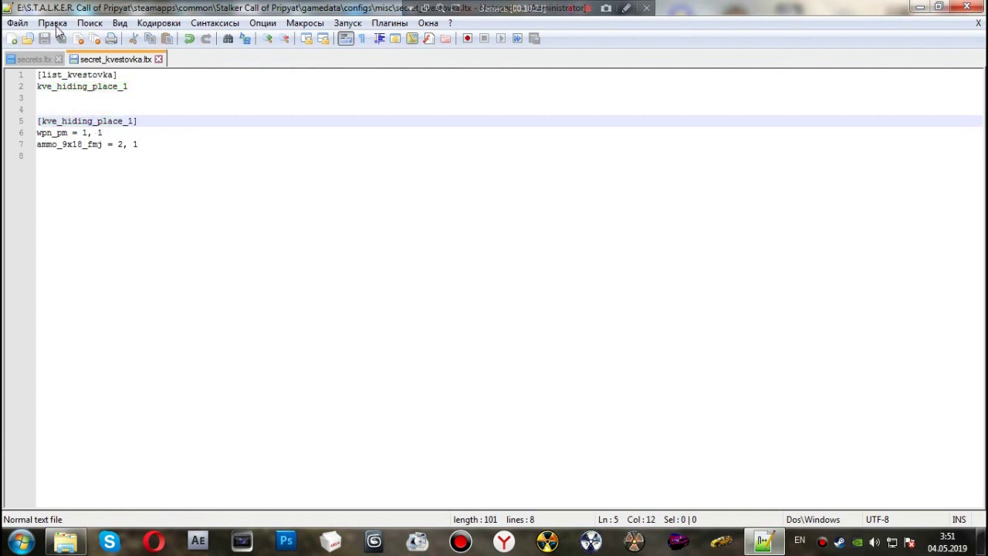
{"action": "left_click", "coordinate": [36, 60]}
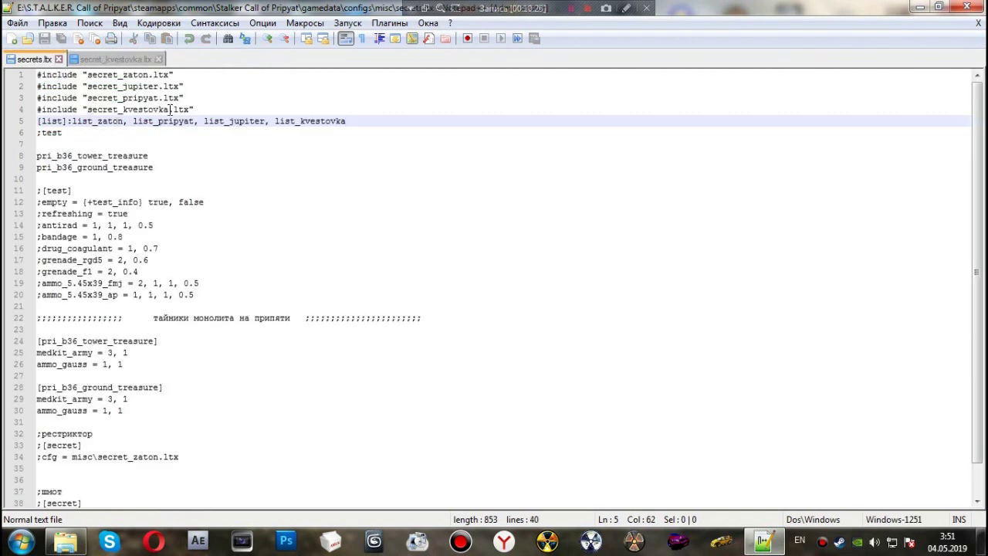
{"action": "left_click_drag", "start_coordinate": [204, 109], "coordinate": [19, 112]}
{"action": "left_click_drag", "start_coordinate": [77, 120], "coordinate": [364, 113]}
{"action": "left_click", "coordinate": [112, 60]}
{"action": "left_click", "coordinate": [126, 146]}
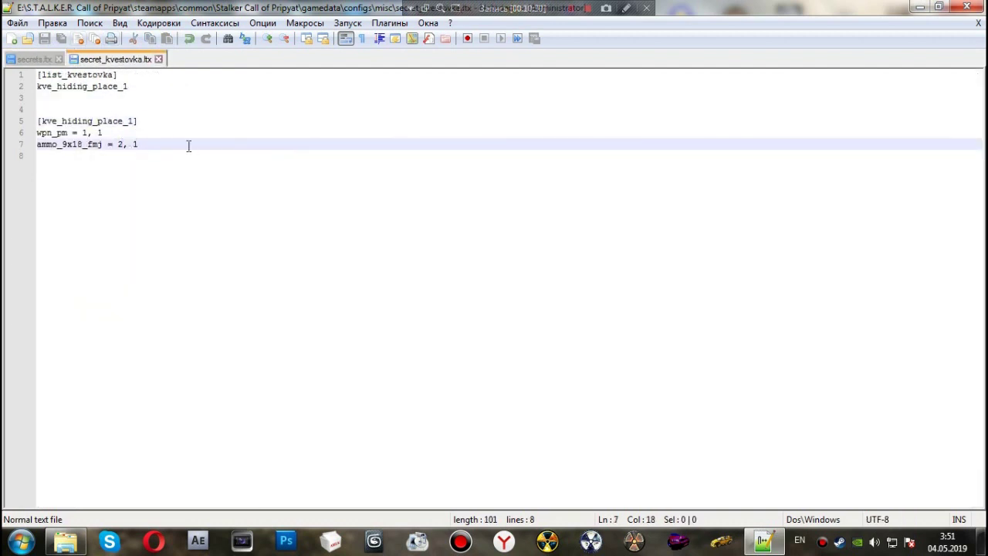
{"action": "left_click_drag", "start_coordinate": [188, 146], "coordinate": [25, 74]}
{"action": "left_click", "coordinate": [97, 153]}
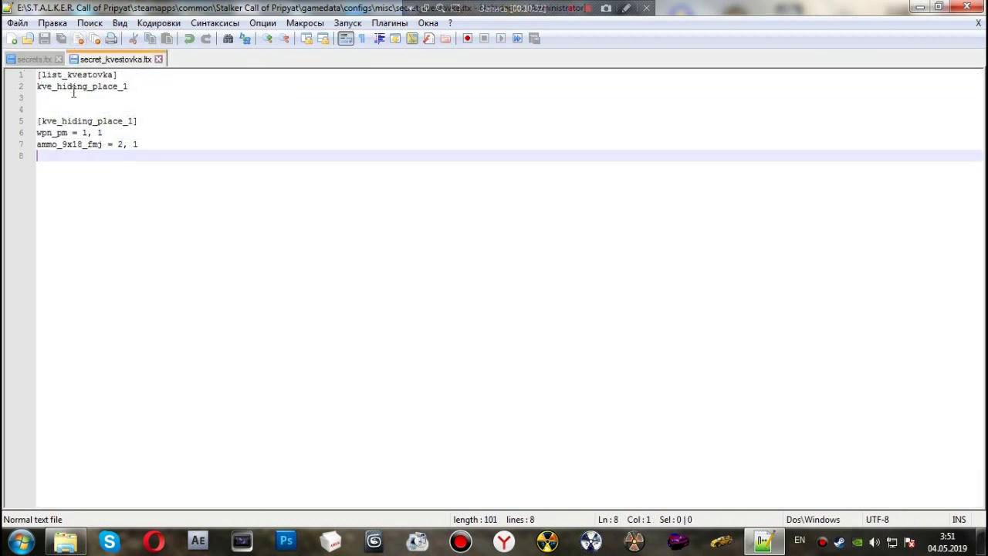
{"action": "left_click", "coordinate": [980, 6]}
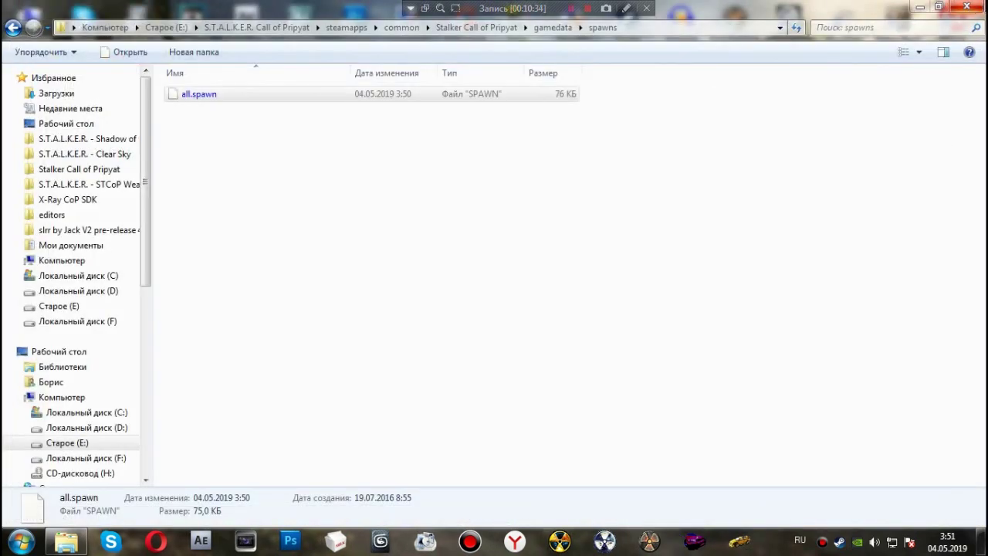
{"action": "left_click", "coordinate": [966, 6]}
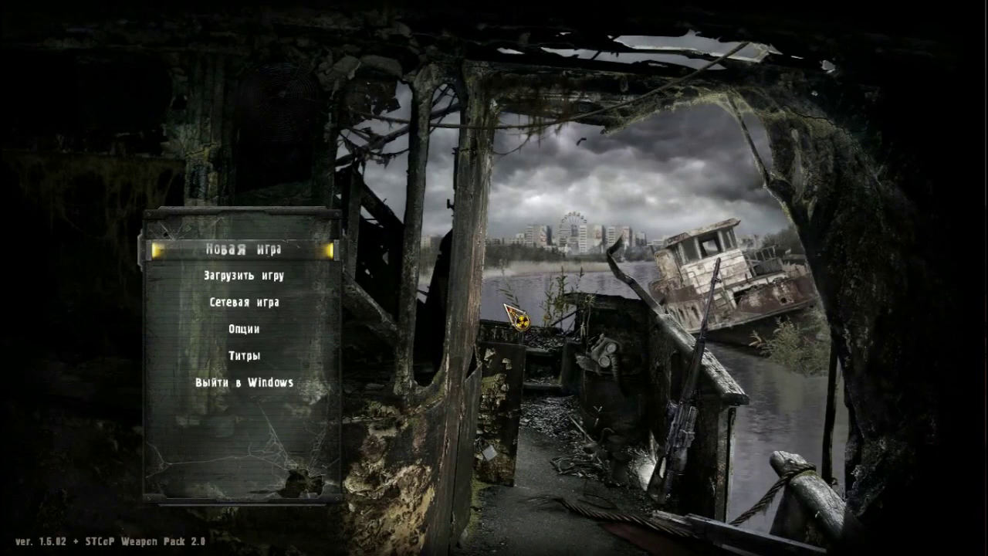
Step: In S.T.A.L.K.E.R. Call of Pripyat, start a new game on the Новичок difficulty and enter the loaded level
{"action": "left_click", "coordinate": [275, 252]}
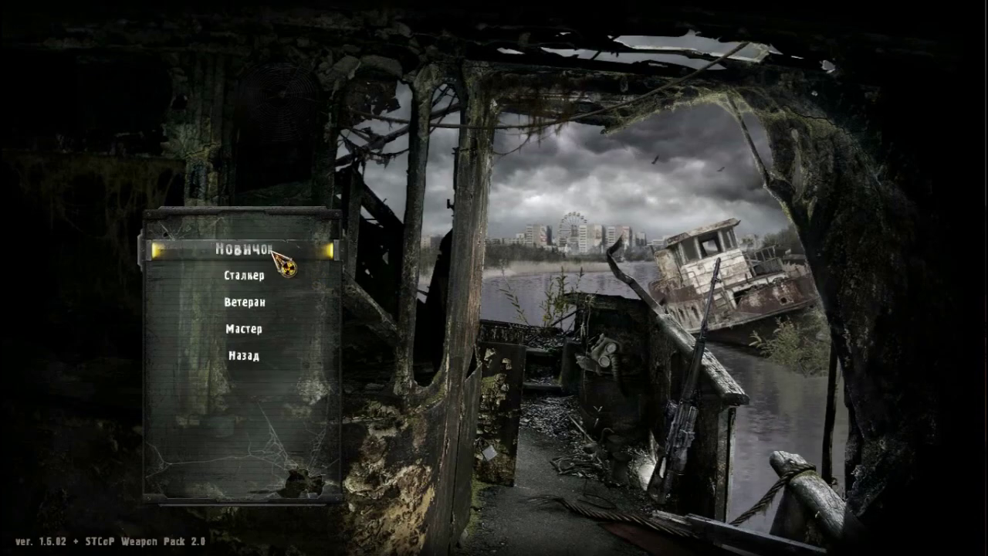
{"action": "left_click", "coordinate": [273, 250]}
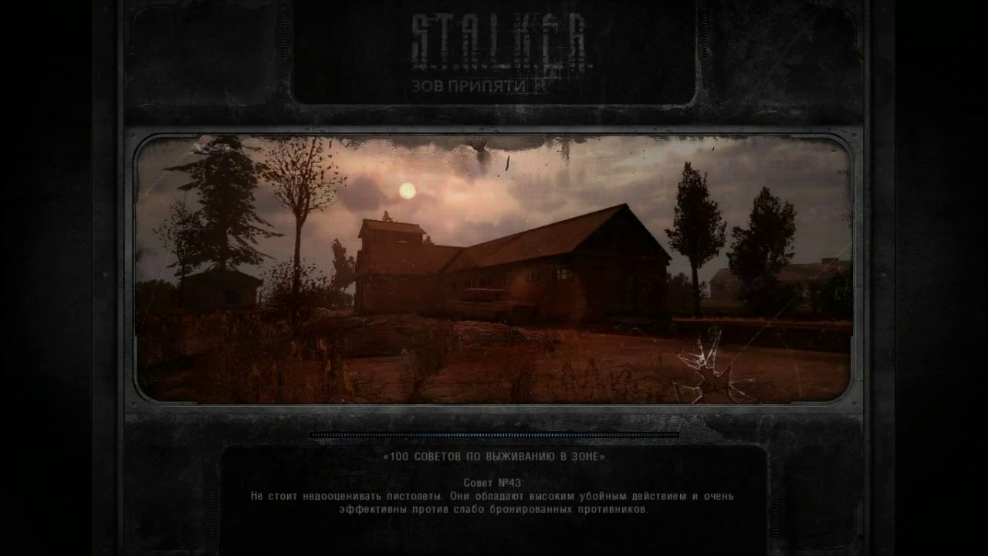
{"action": "key", "text": "space"}
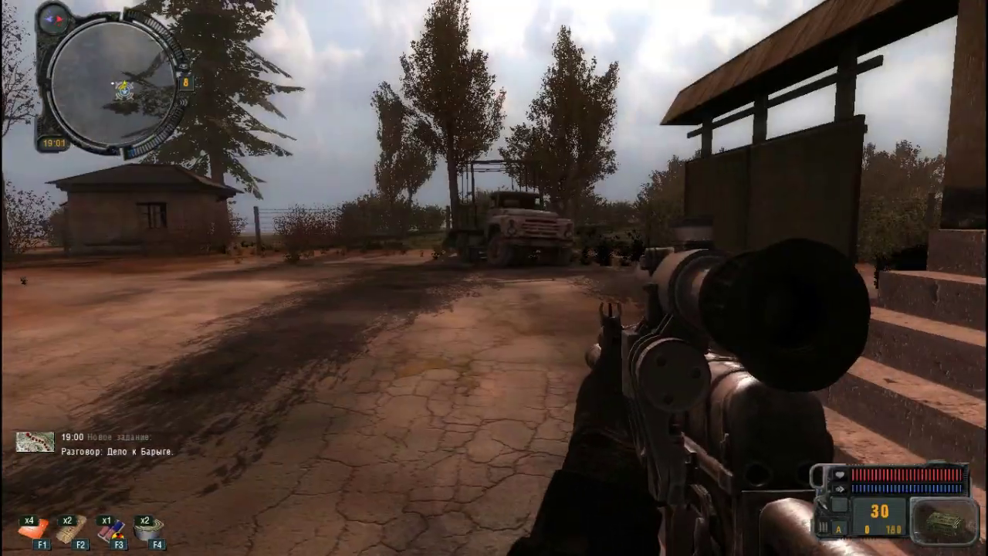
Step: Climb onto the truck with the pistol drawn, collect the stash's pistol and ammunition from the cab, and check the inventory
{"action": "key", "text": "2"}
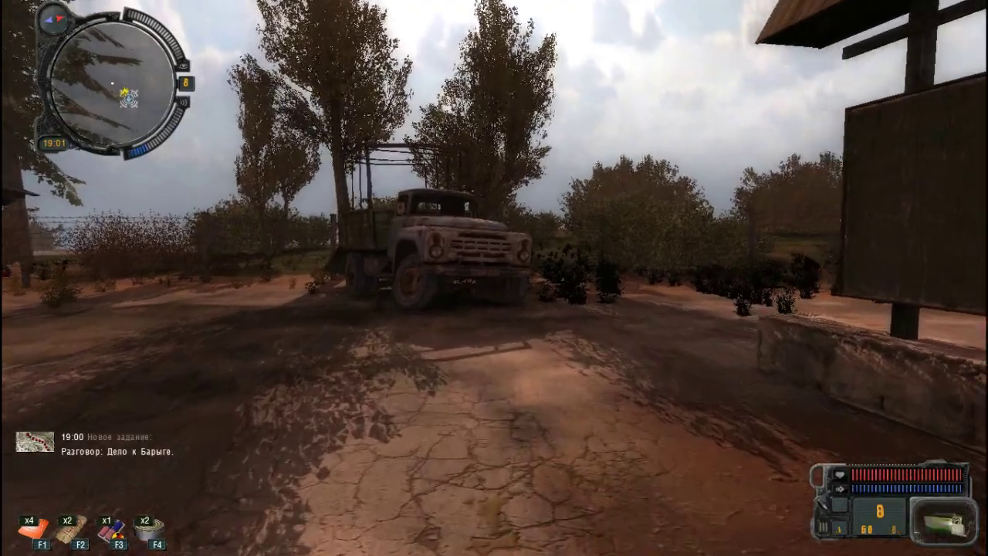
{"action": "key", "text": "w"}
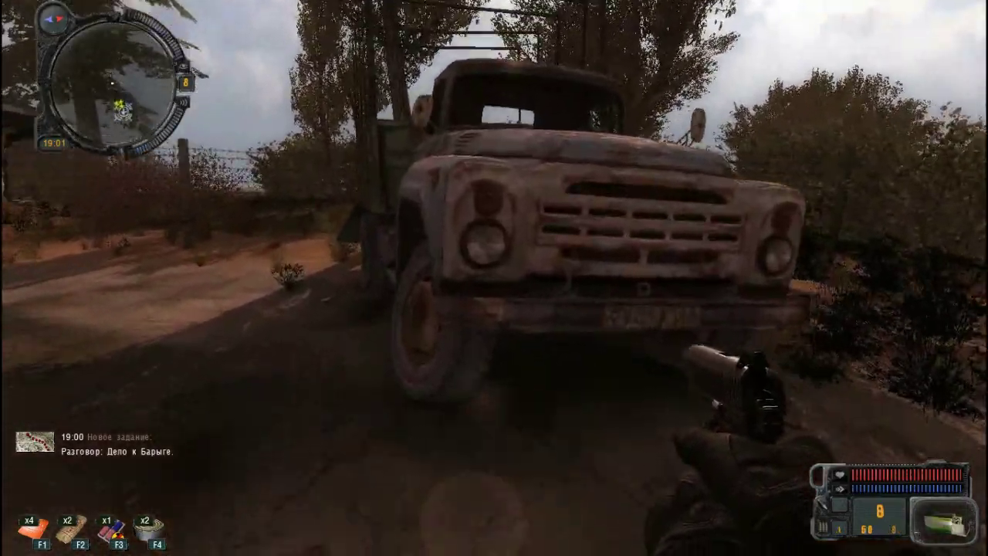
{"action": "key", "text": "space"}
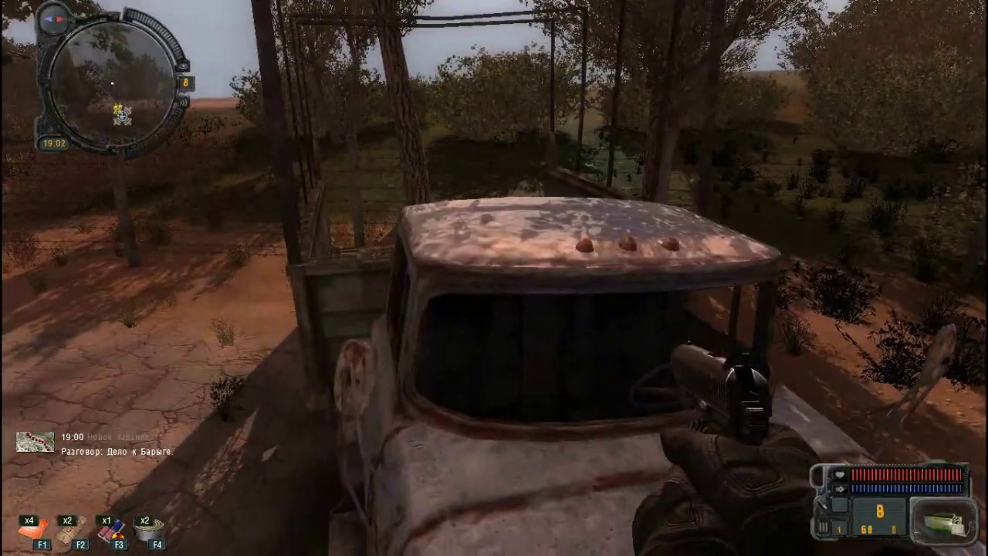
{"action": "key", "text": "w"}
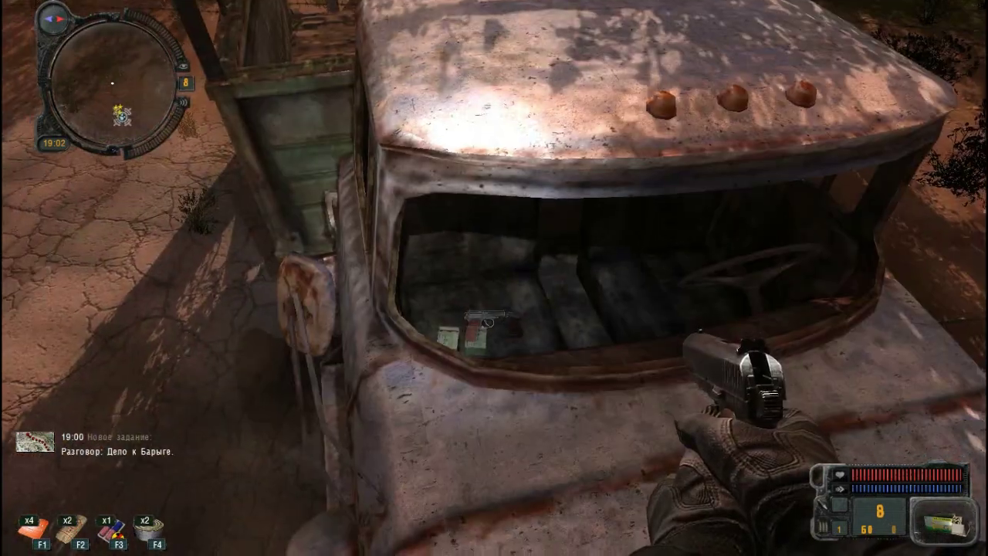
{"action": "key", "text": "w"}
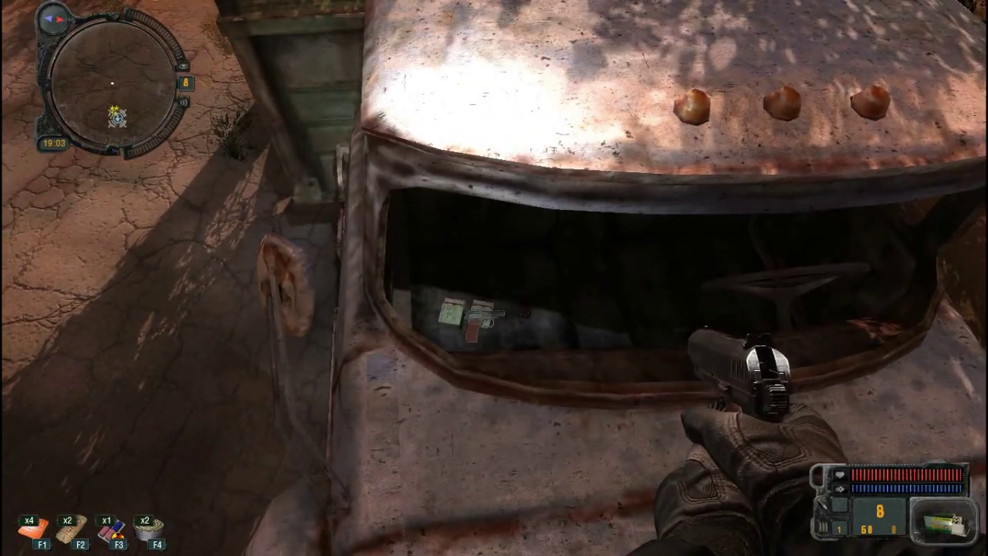
{"action": "key", "text": "i"}
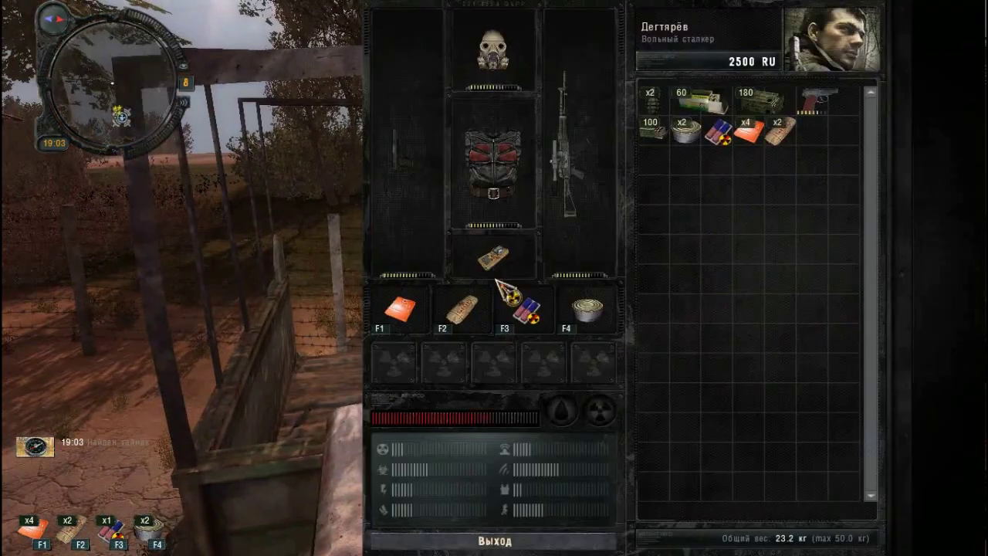
{"action": "key", "text": "i"}
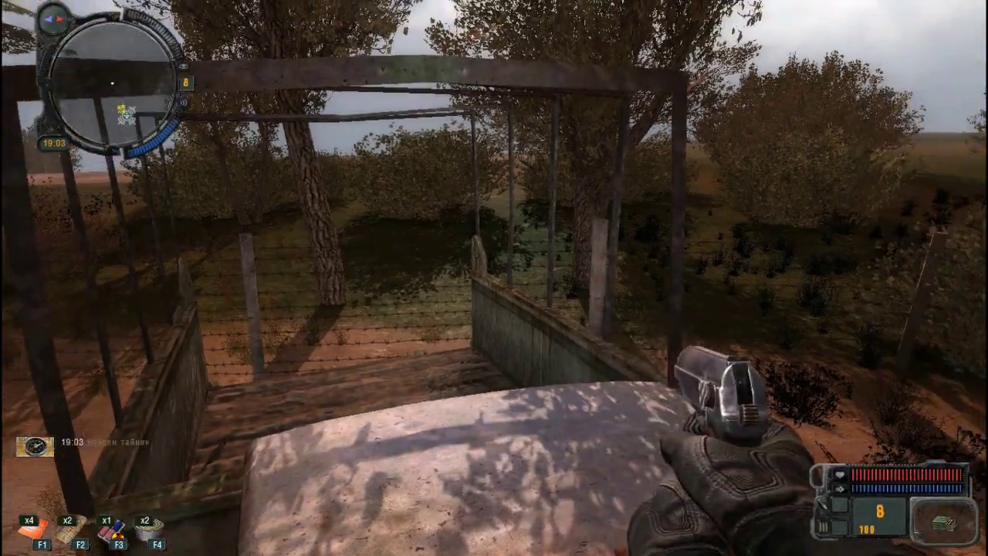
{"action": "key", "text": "w"}
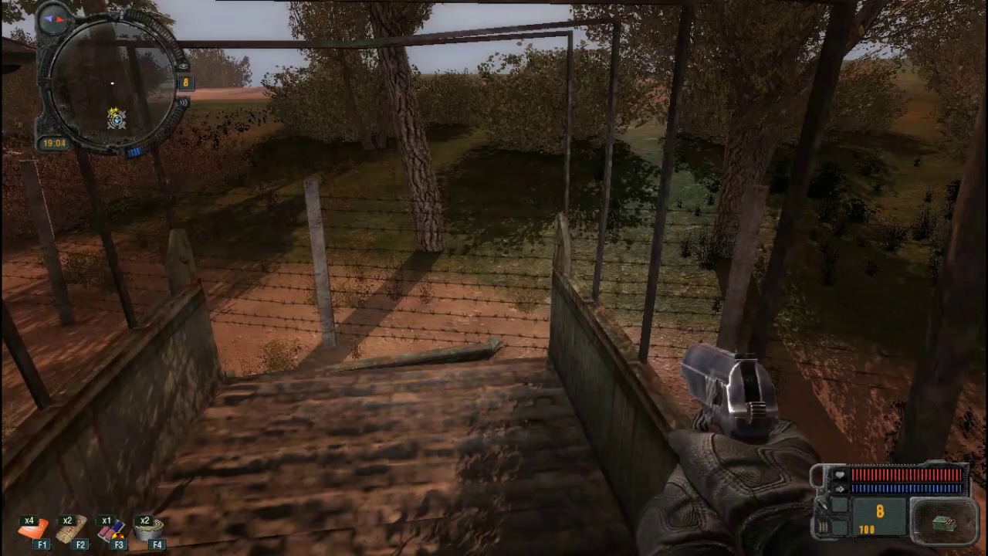
{"action": "key", "text": "w"}
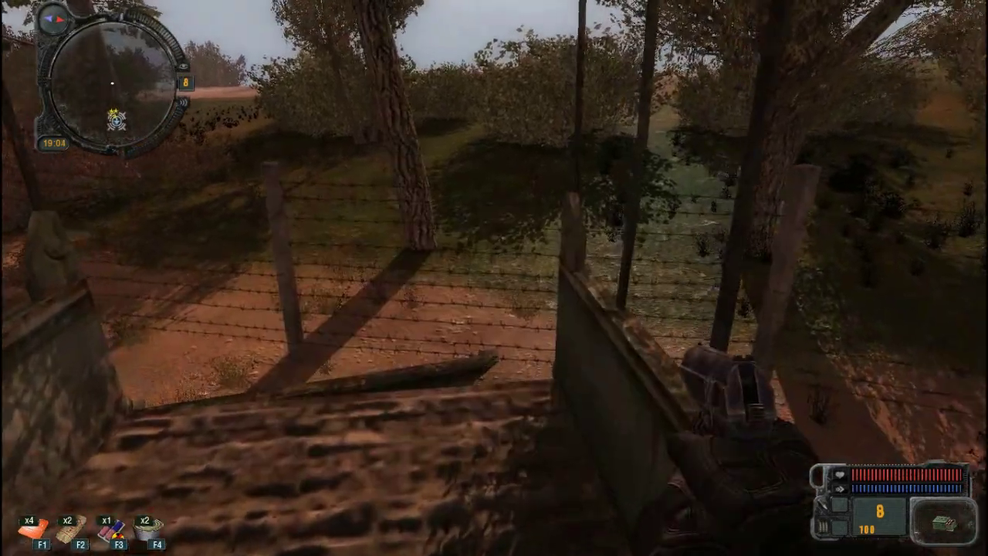
{"action": "key", "text": "a"}
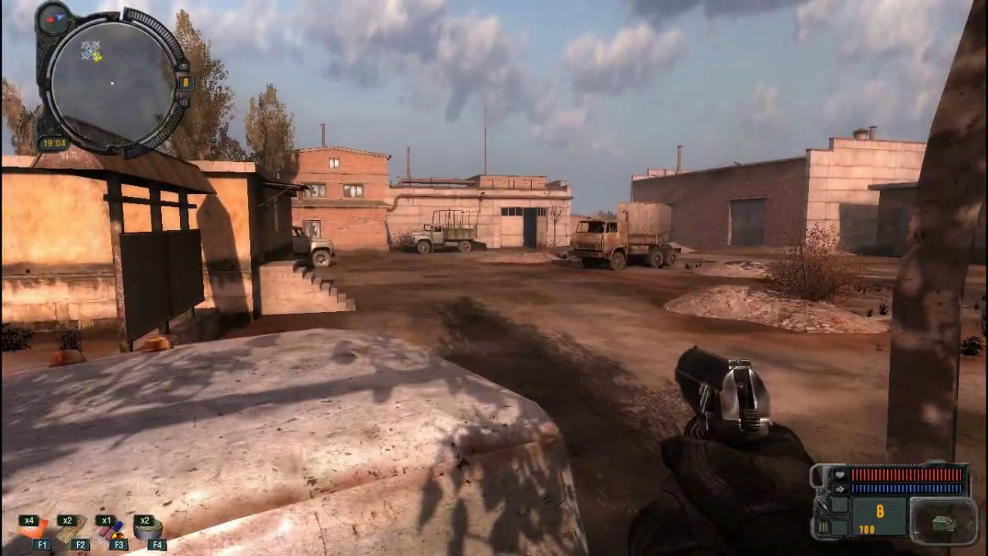
{"action": "key", "text": "a"}
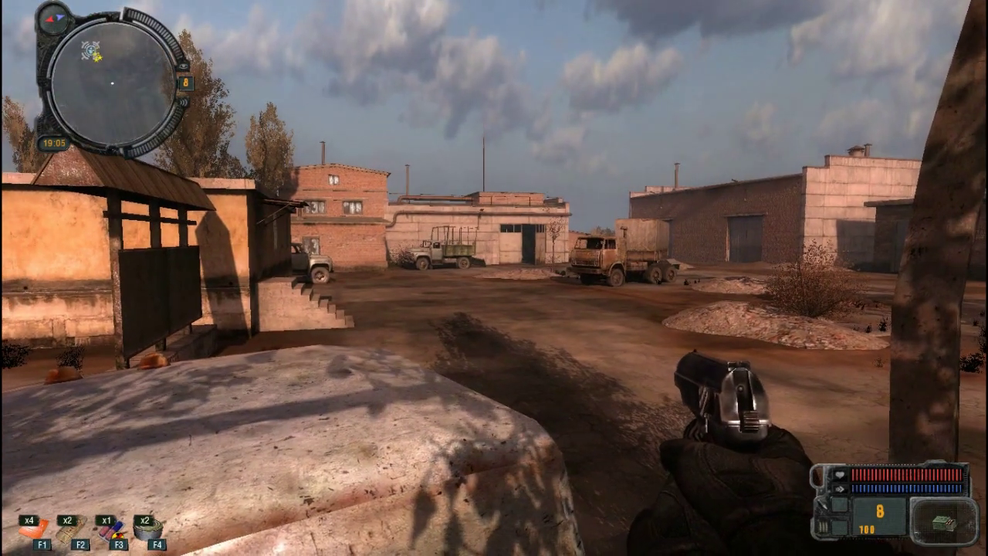